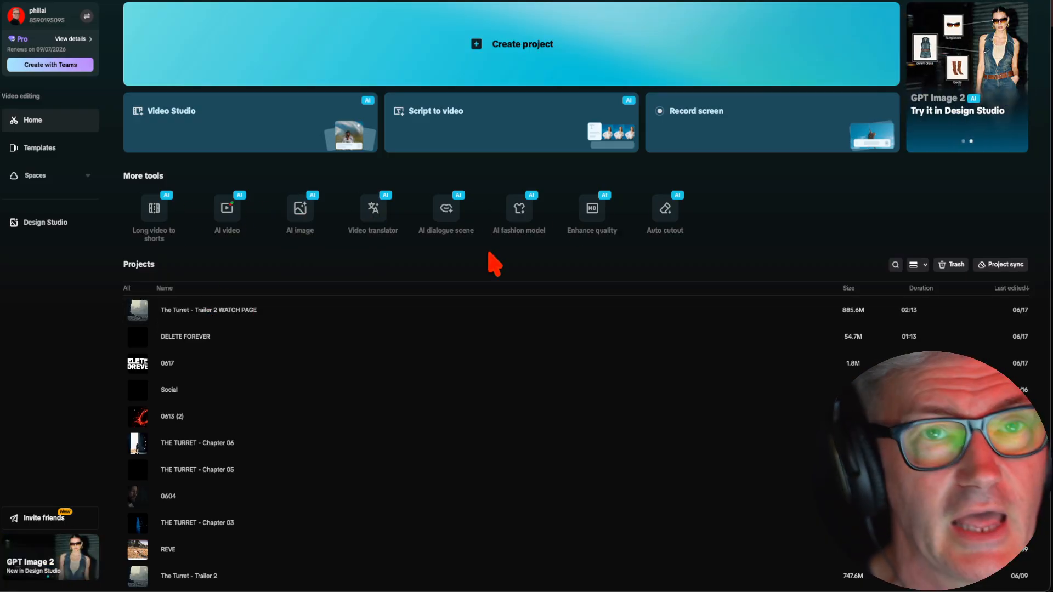
Open the project "The Turret - Trailer 2 WATCH PAGE" and view its favorited media.
{"action": "left_click", "coordinate": [216, 311]}
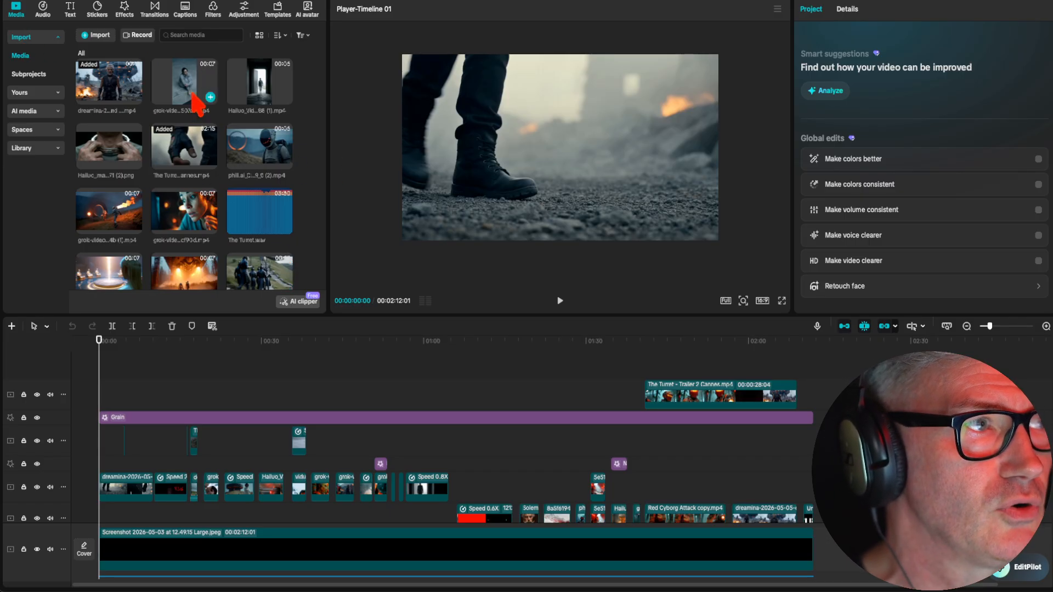
{"action": "left_click", "coordinate": [58, 94]}
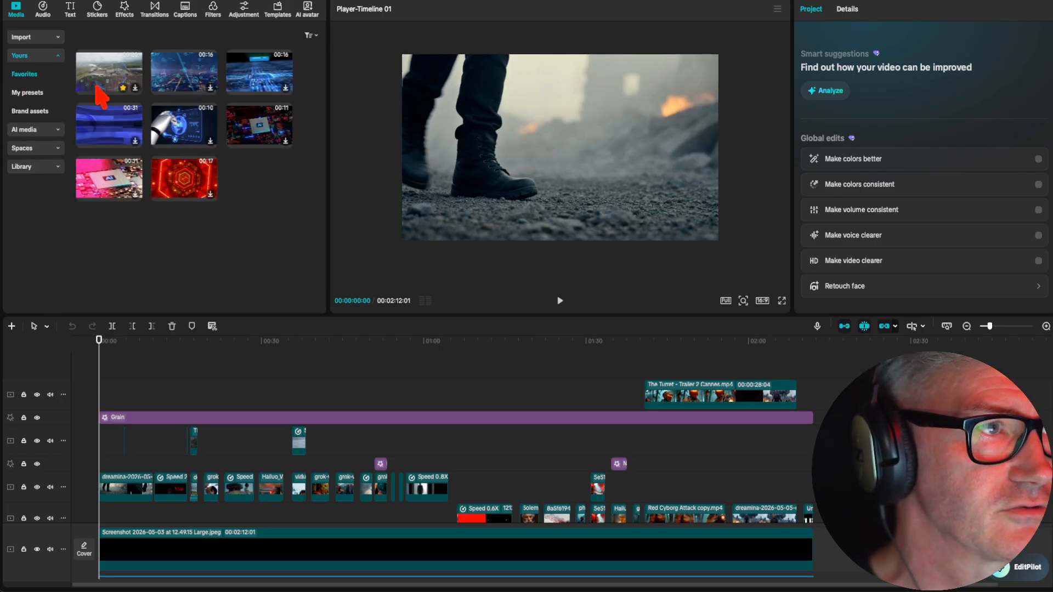
Examine which models are offered for AI image generation.
{"action": "left_click", "coordinate": [58, 130]}
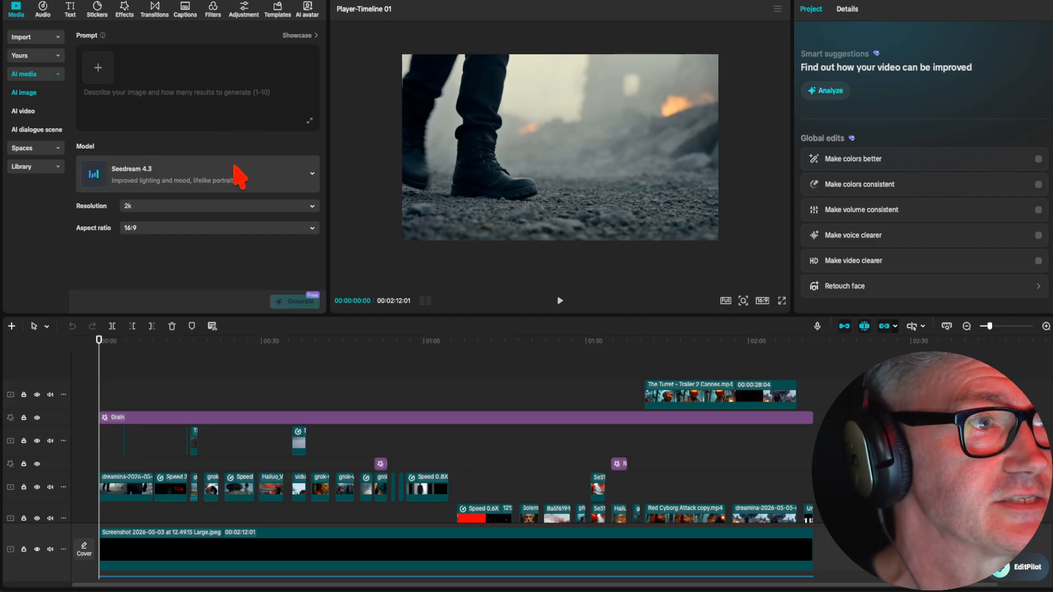
{"action": "left_click", "coordinate": [311, 174]}
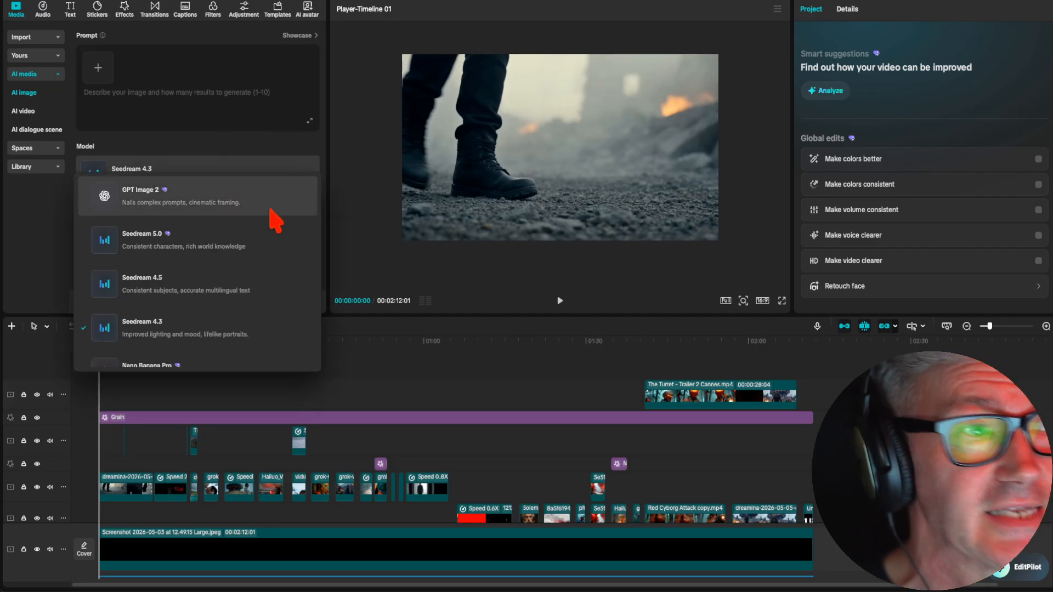
{"action": "scroll", "coordinate": [233, 242], "scroll_direction": "down", "scroll_amount": 2}
{"action": "scroll", "coordinate": [234, 247], "scroll_direction": "up", "scroll_amount": 3}
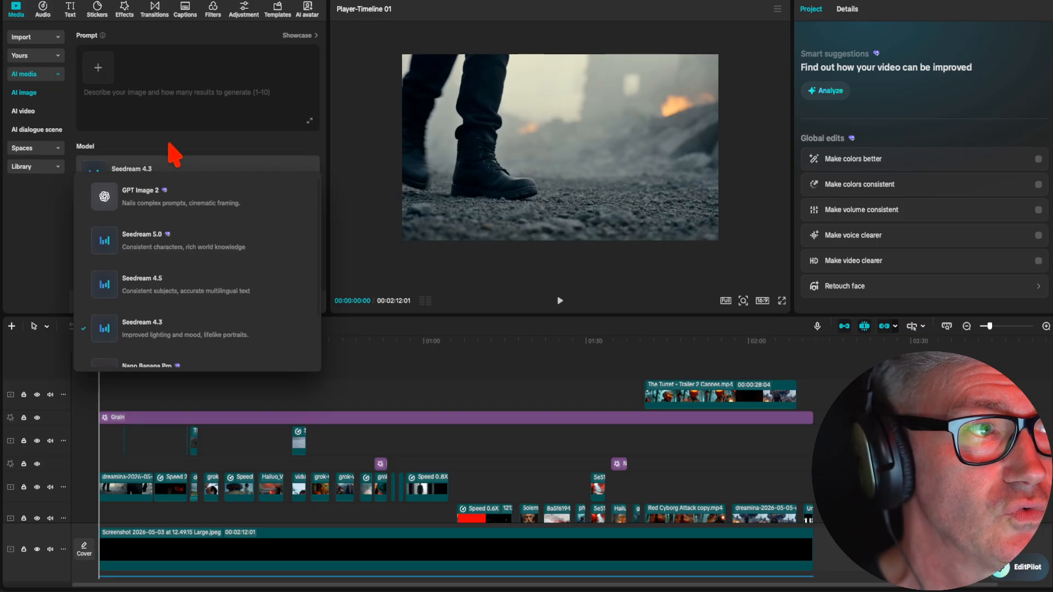
{"action": "left_click", "coordinate": [171, 171]}
Examine which models are offered for AI video generation.
{"action": "left_click", "coordinate": [22, 111]}
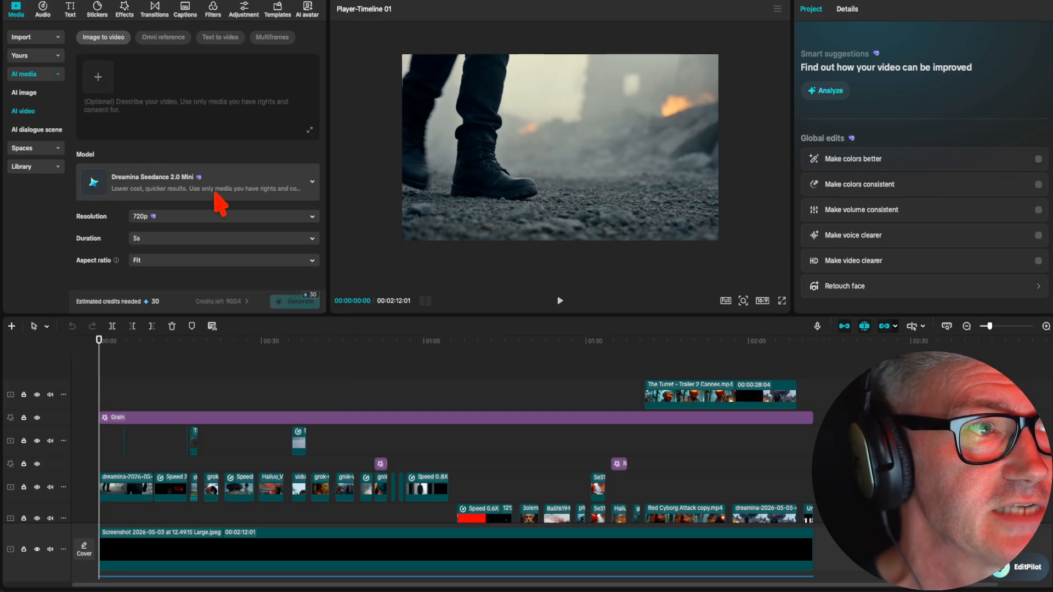
{"action": "left_click", "coordinate": [308, 178]}
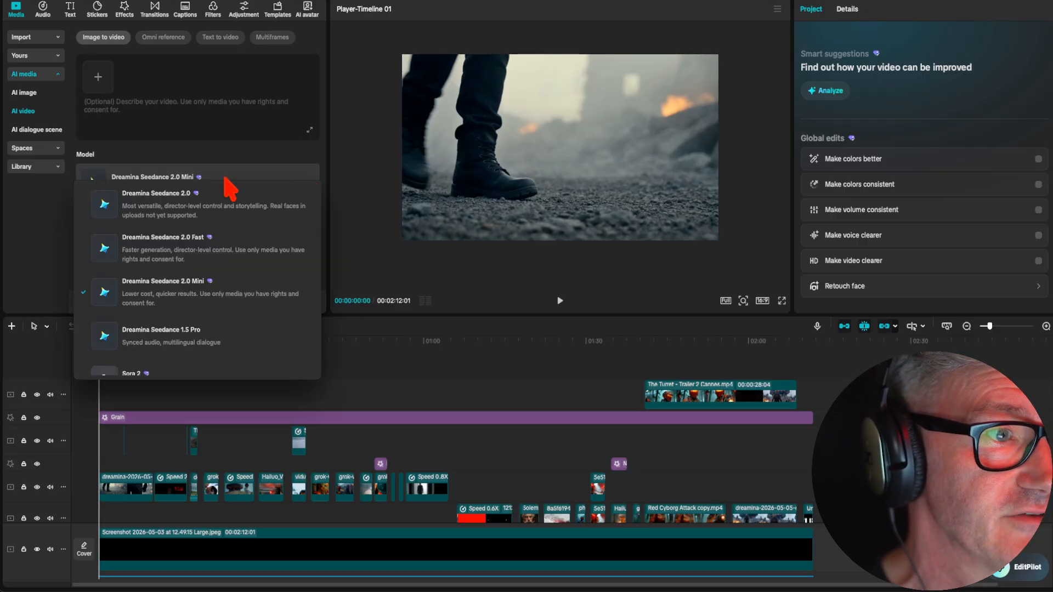
{"action": "left_click", "coordinate": [46, 220]}
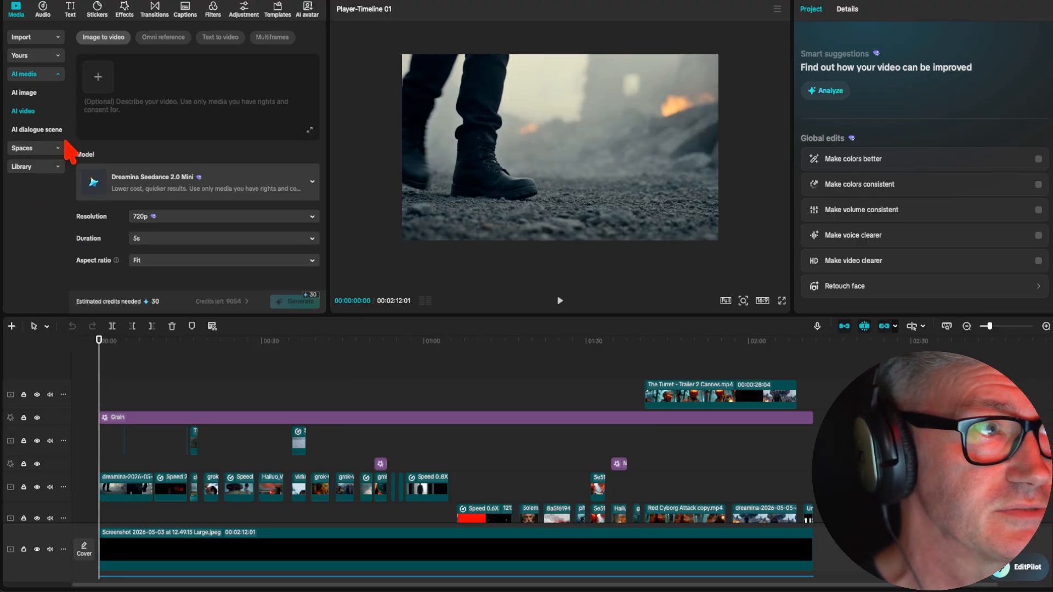
View the files stored in the cloud space and browse the trending stock clips in the library.
{"action": "left_click", "coordinate": [61, 147]}
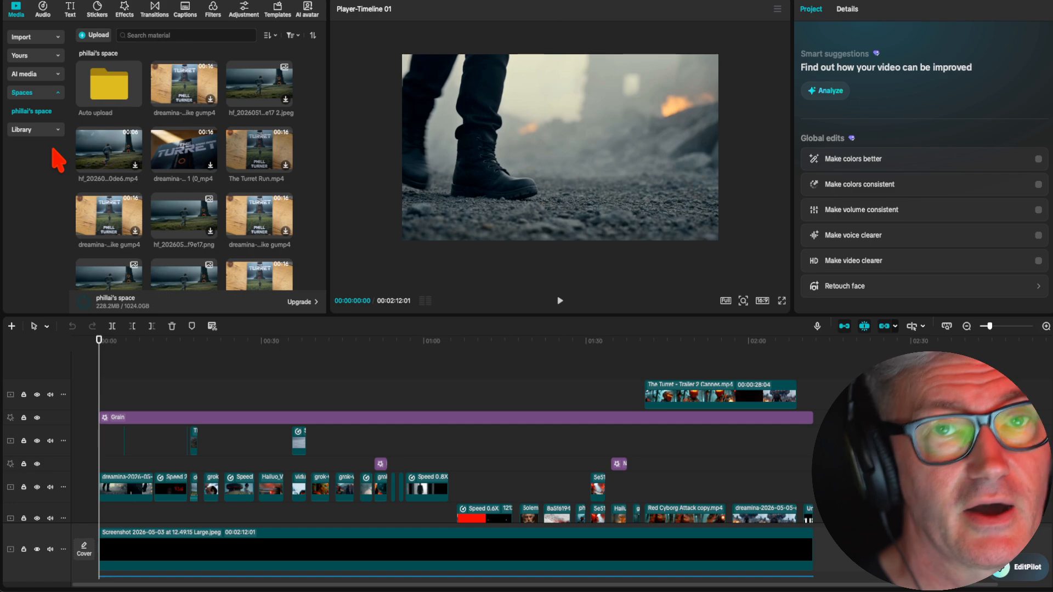
{"action": "left_click", "coordinate": [59, 93]}
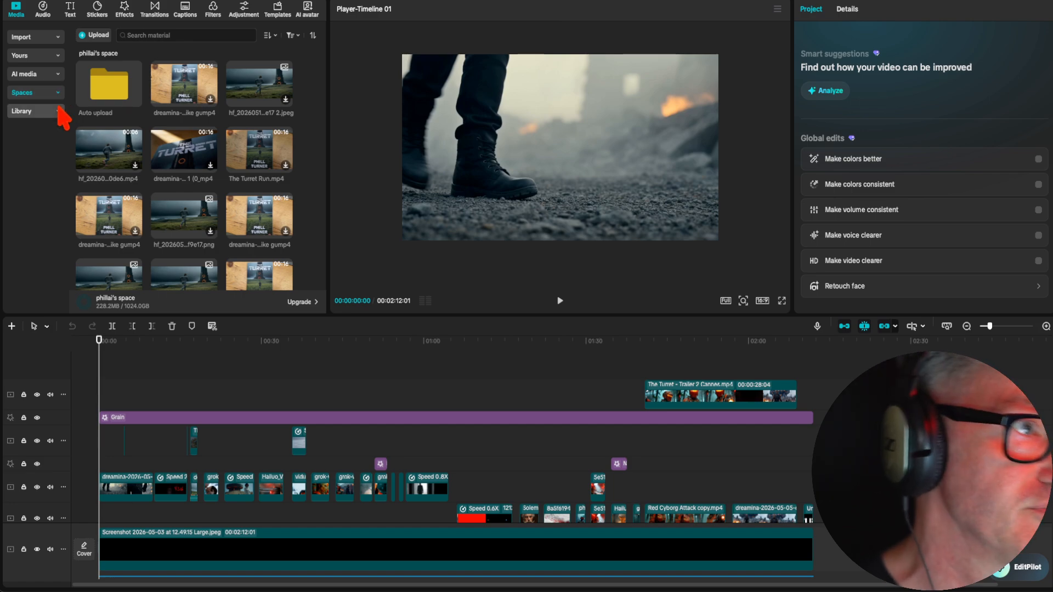
{"action": "left_click", "coordinate": [60, 113]}
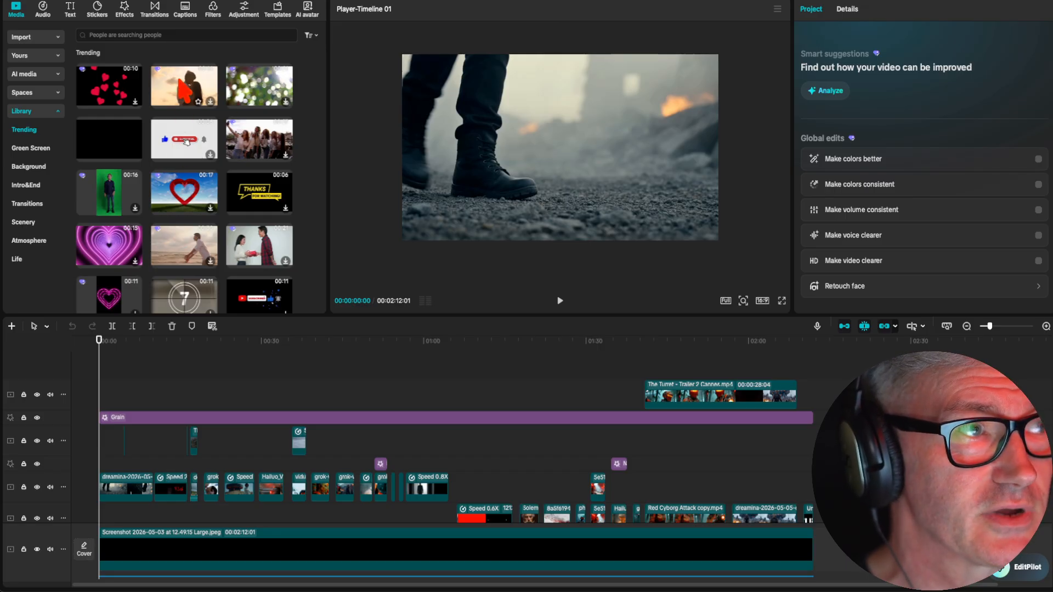
{"action": "left_click", "coordinate": [182, 32]}
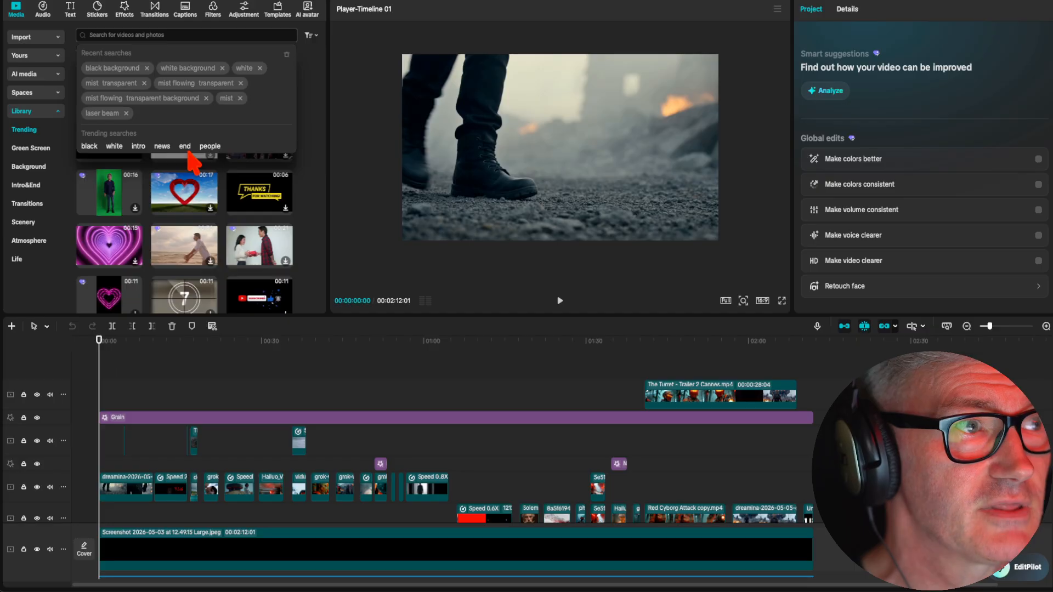
{"action": "scroll", "coordinate": [213, 189], "scroll_direction": "down", "scroll_amount": 10}
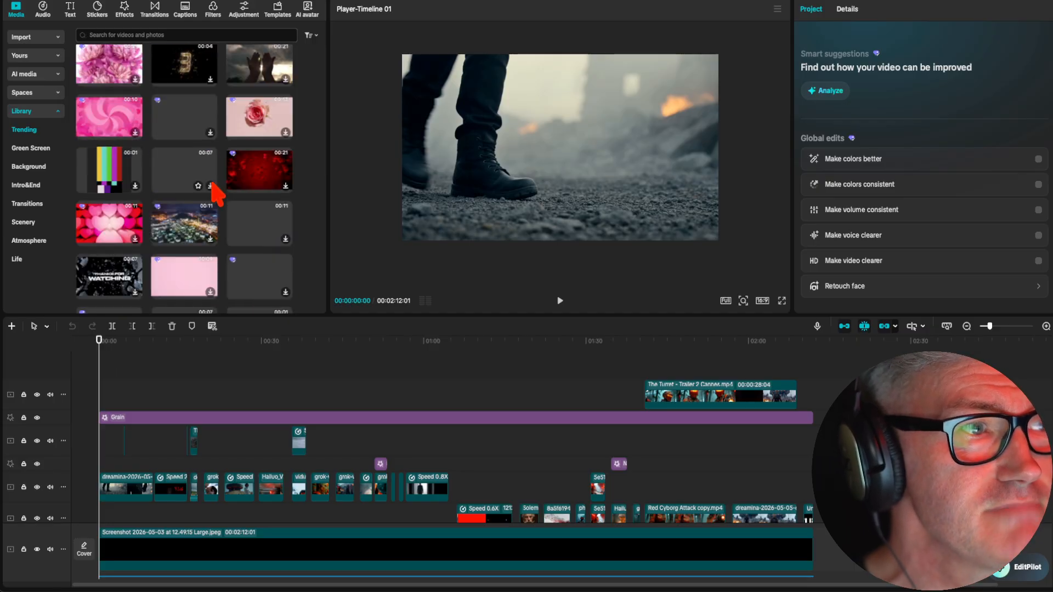
{"action": "scroll", "coordinate": [213, 184], "scroll_direction": "down", "scroll_amount": 10}
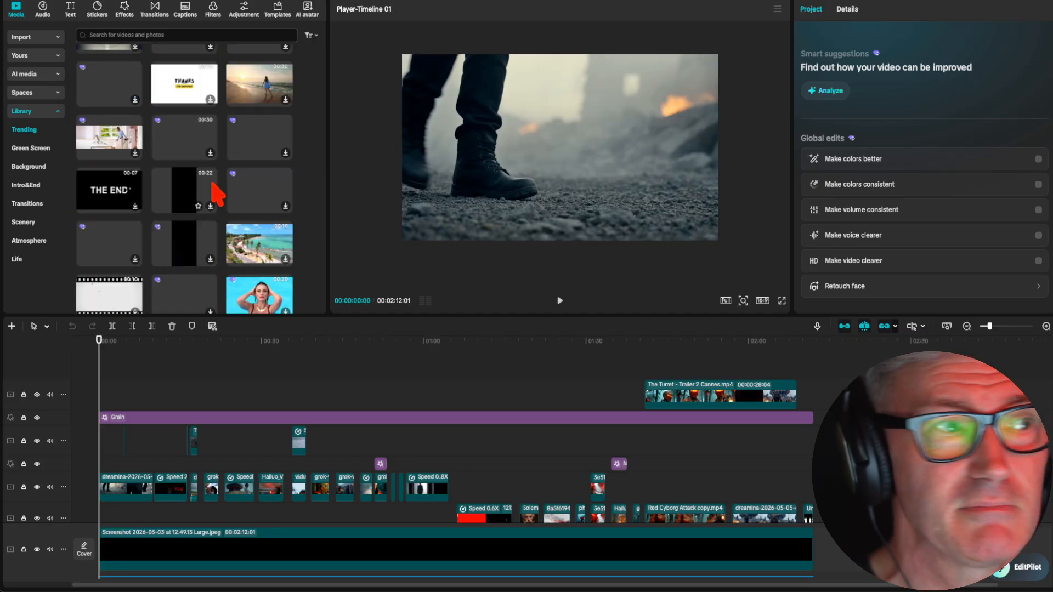
{"action": "scroll", "coordinate": [213, 184], "scroll_direction": "down", "scroll_amount": 10}
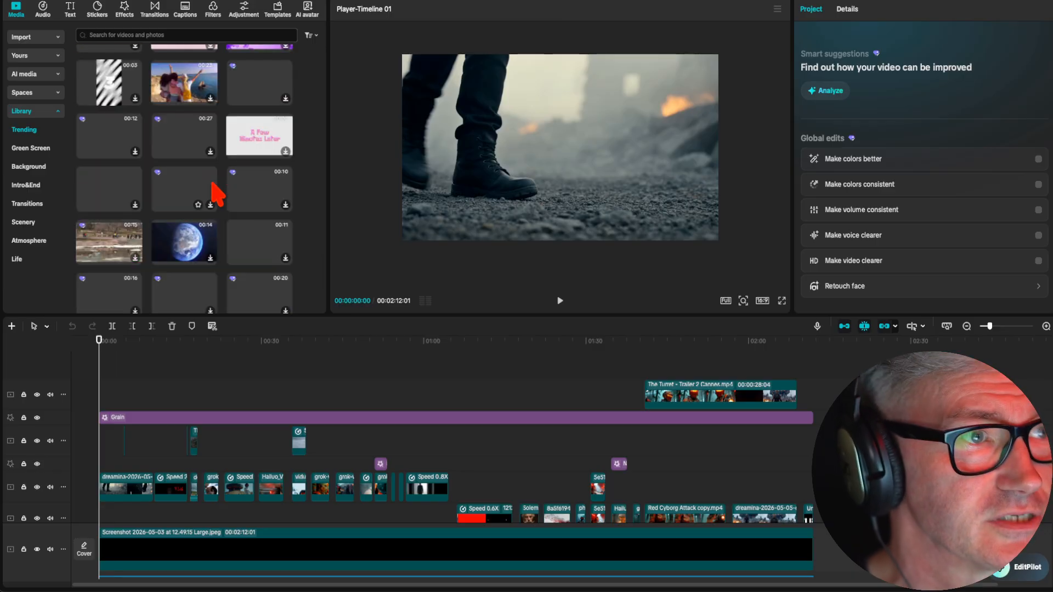
{"action": "scroll", "coordinate": [217, 193], "scroll_direction": "down", "scroll_amount": 5}
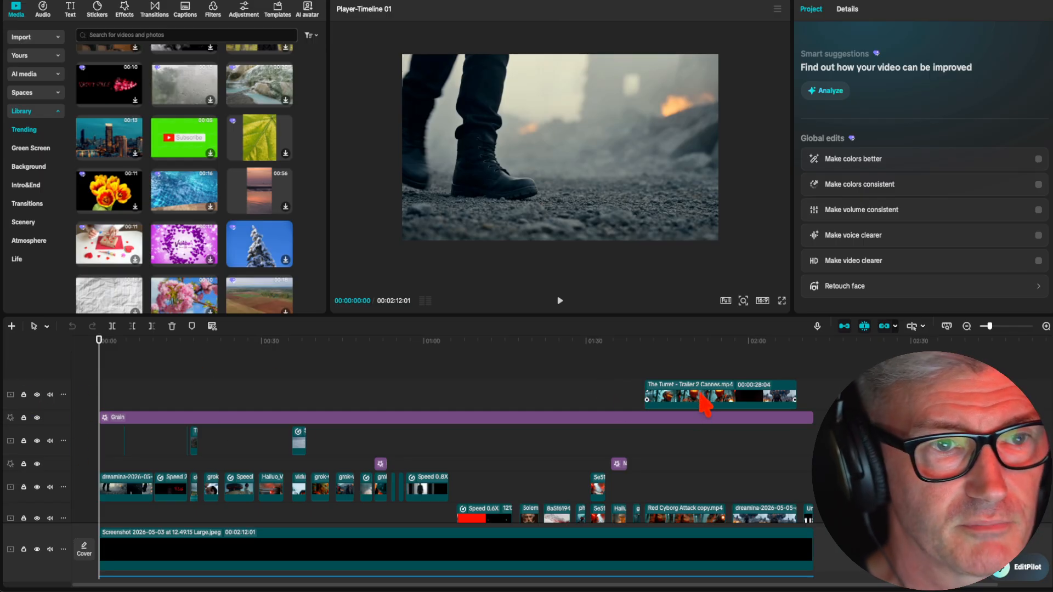
Inspect the Grain effect's settings and look through all video and audio tracks of the timeline.
{"action": "left_click", "coordinate": [137, 421]}
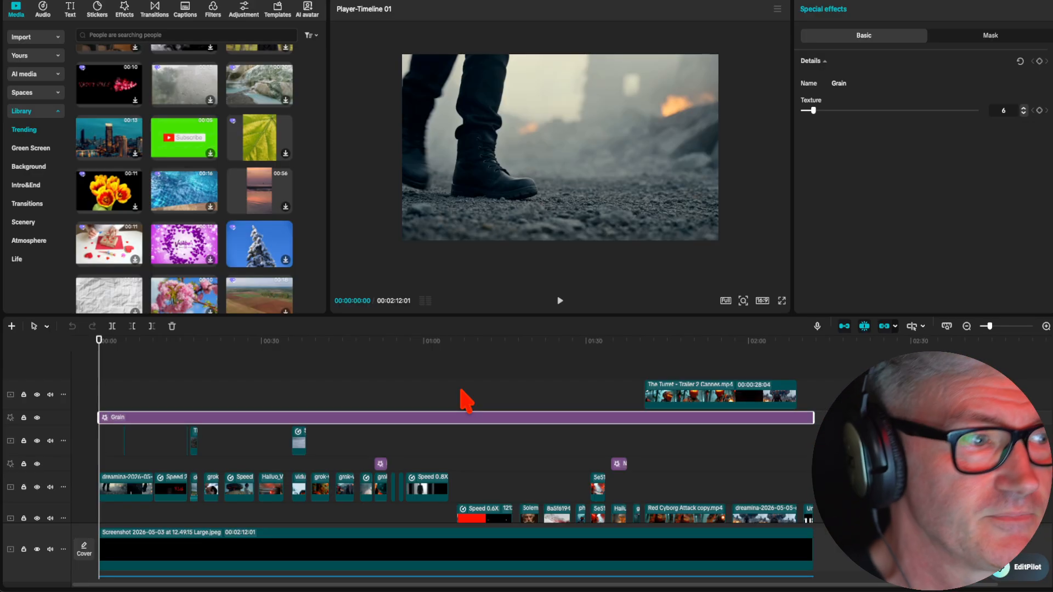
{"action": "scroll", "coordinate": [260, 496], "scroll_direction": "down", "scroll_amount": 2}
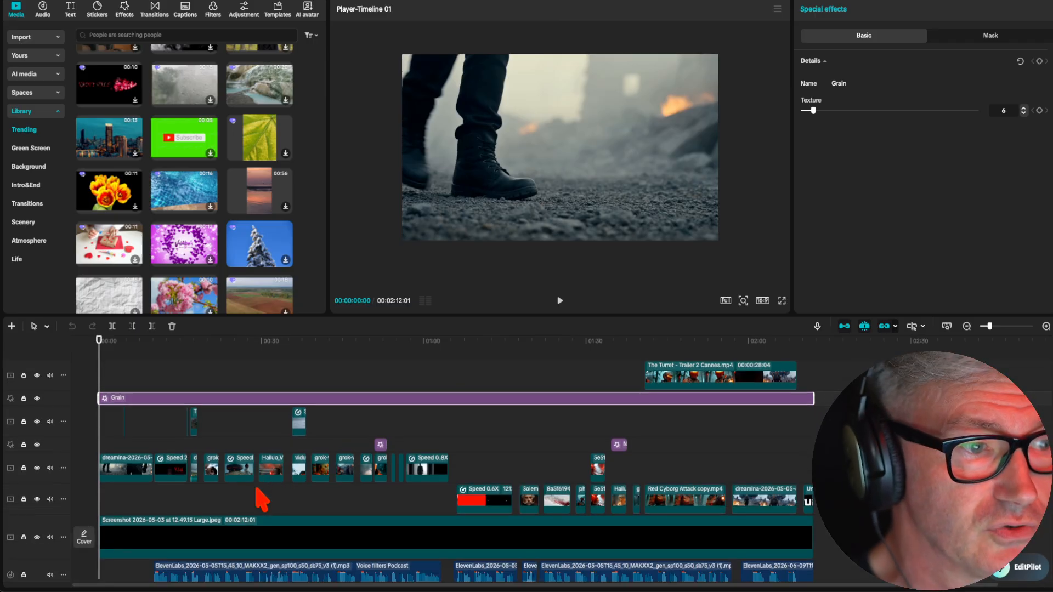
{"action": "scroll", "coordinate": [260, 497], "scroll_direction": "down", "scroll_amount": 6}
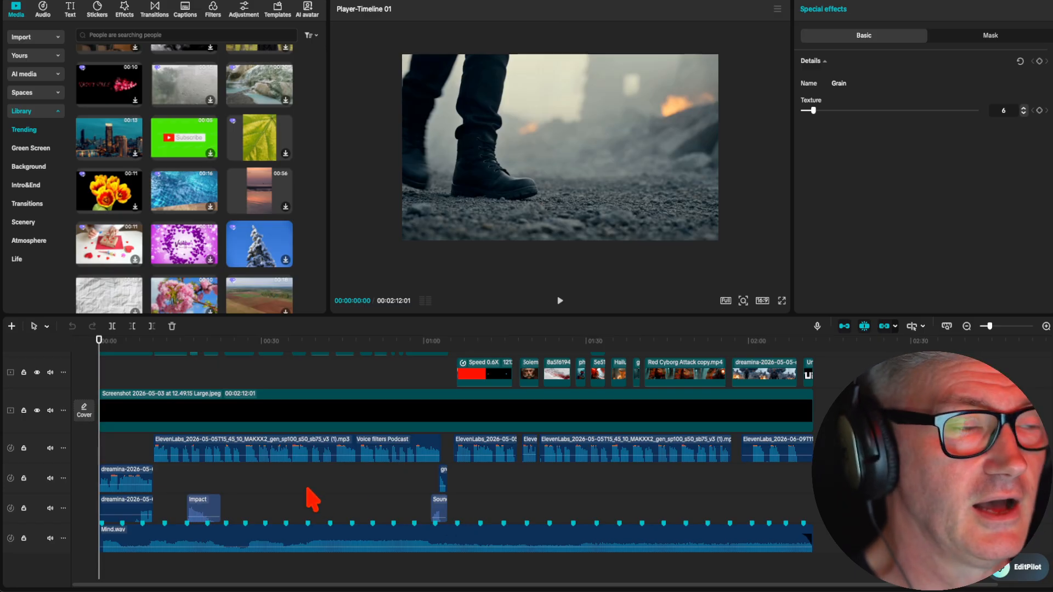
{"action": "scroll", "coordinate": [294, 470], "scroll_direction": "up", "scroll_amount": 7}
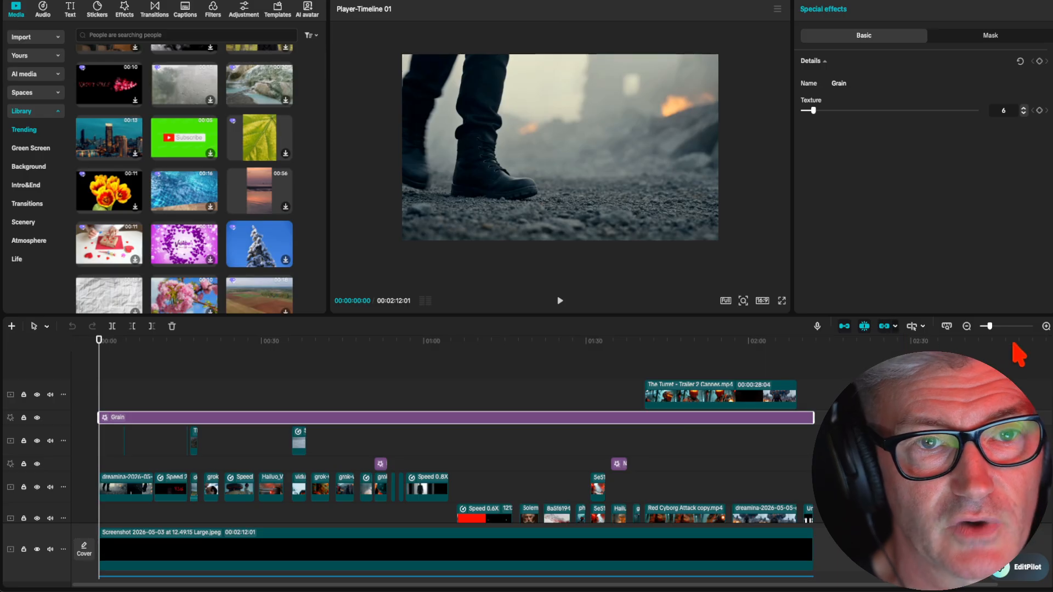
Try placing the first imported dreamina clip on the track above the Grain effect, and delete it again.
{"action": "left_click_drag", "start_coordinate": [990, 333], "coordinate": [991, 334]}
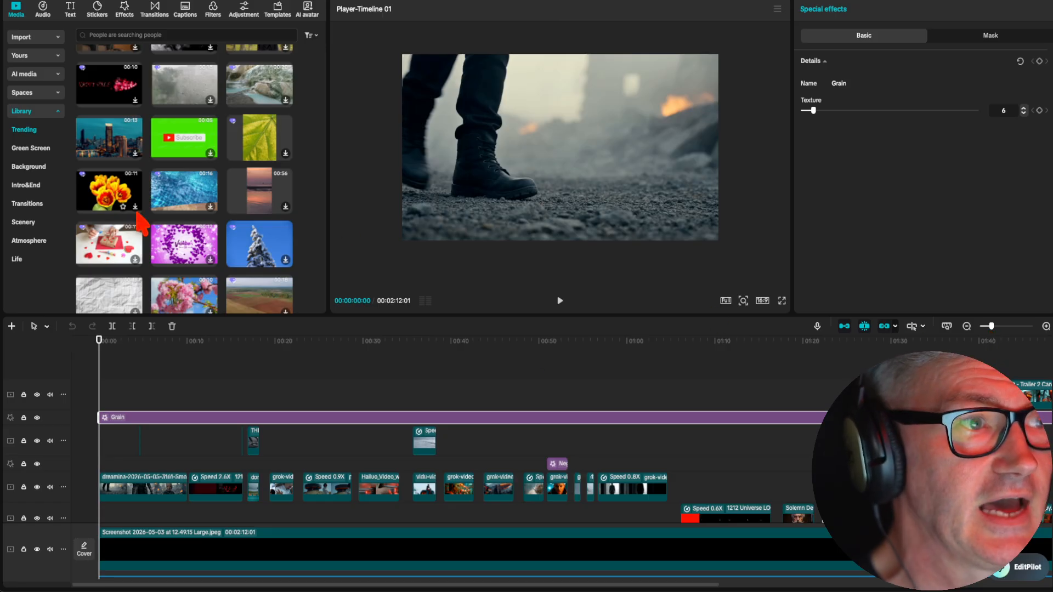
{"action": "left_click", "coordinate": [27, 37]}
{"action": "left_click_drag", "start_coordinate": [120, 60], "coordinate": [349, 403]}
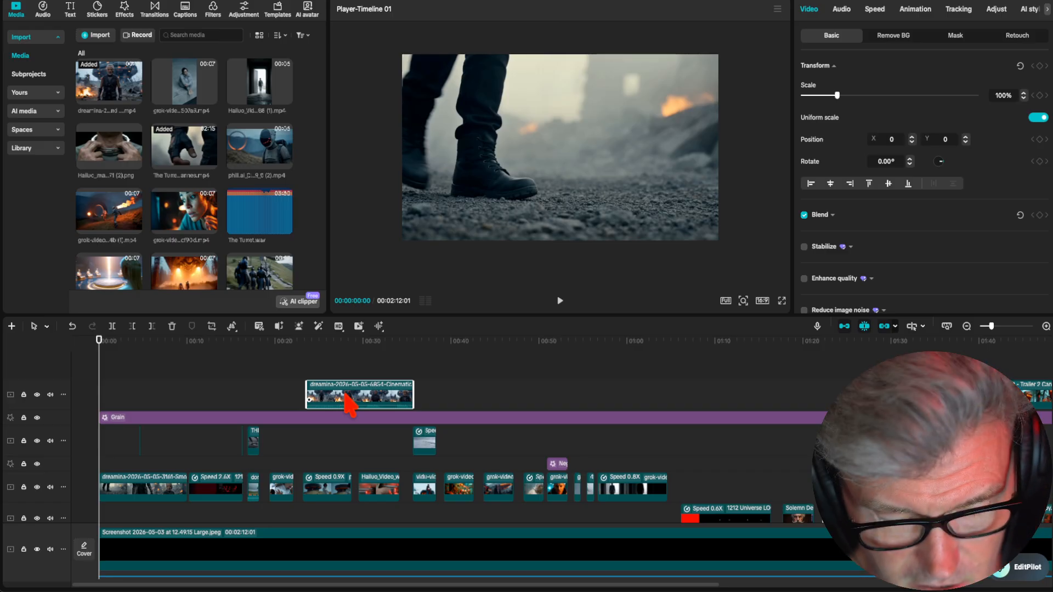
{"action": "key", "text": "Delete"}
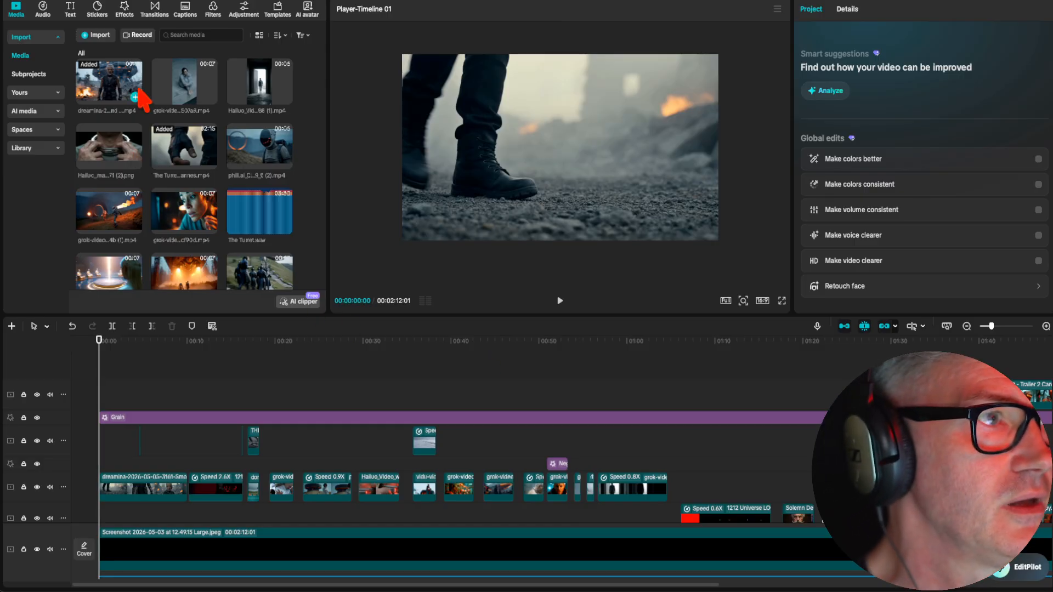
Place the imported vertical clip of the seated woman on the track above the Grain effect and show its frame at 00:00:34:04.
{"action": "scroll", "coordinate": [174, 112], "scroll_direction": "up", "scroll_amount": 1}
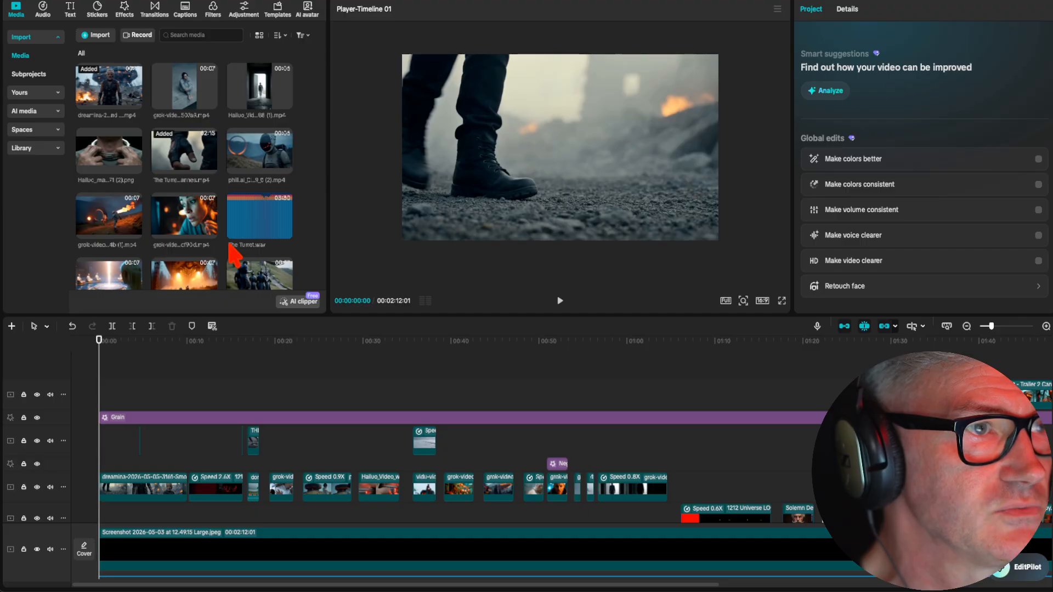
{"action": "left_click_drag", "start_coordinate": [176, 93], "coordinate": [388, 392]}
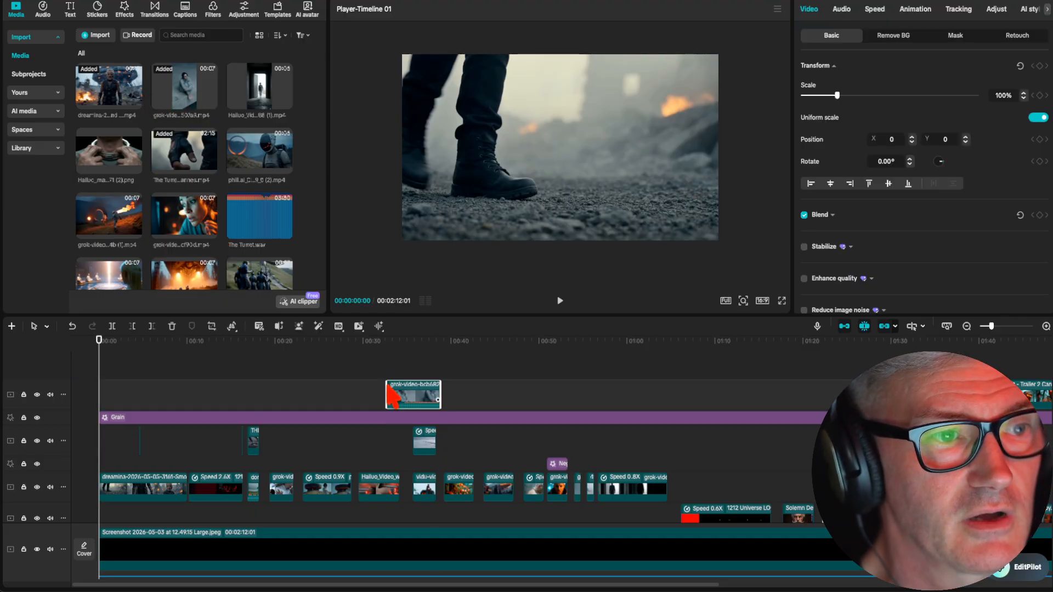
{"action": "left_click", "coordinate": [400, 341]}
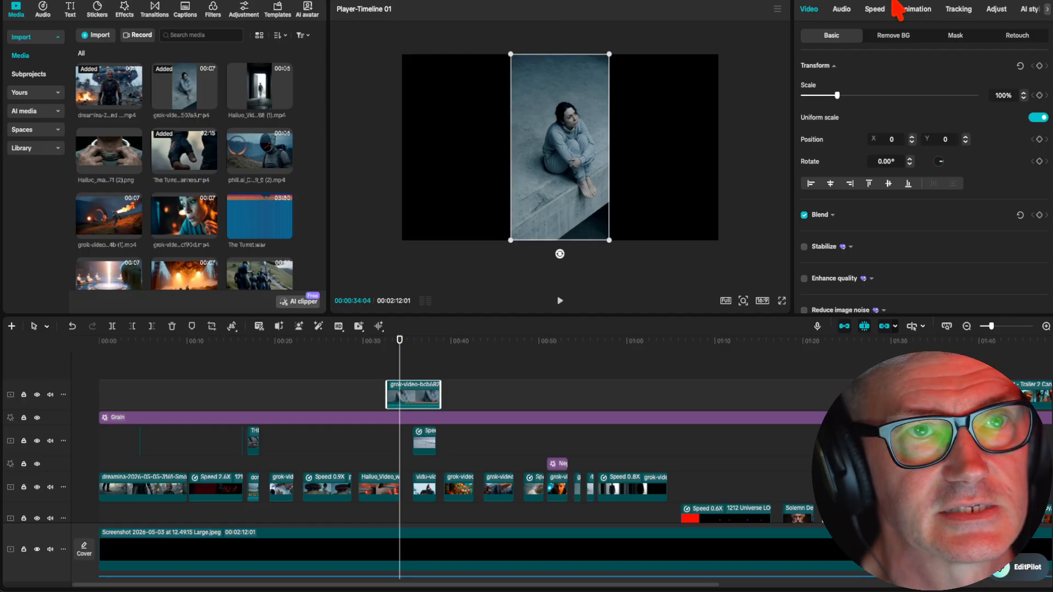
Apply automatic background removal to the seated woman clip and check the cutout stroke styles, leaving stroke off.
{"action": "left_click", "coordinate": [895, 37]}
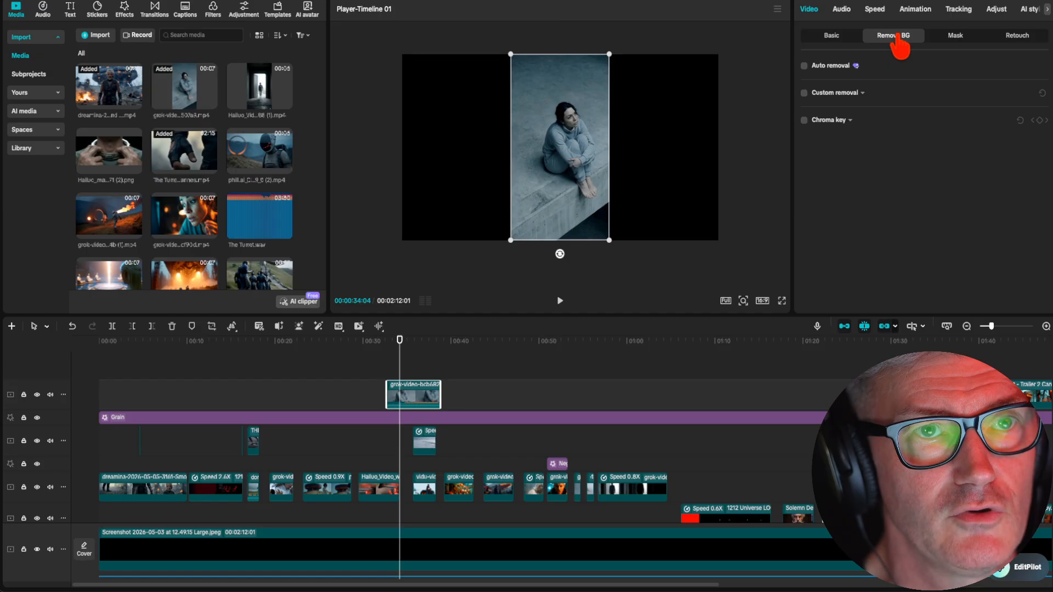
{"action": "left_click", "coordinate": [805, 66]}
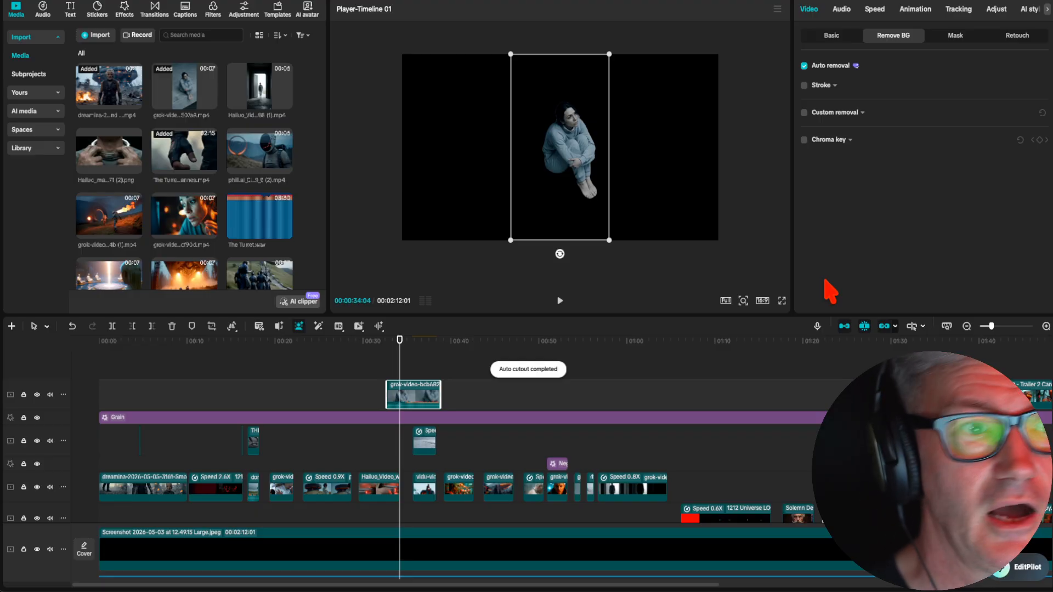
{"action": "left_click", "coordinate": [804, 86]}
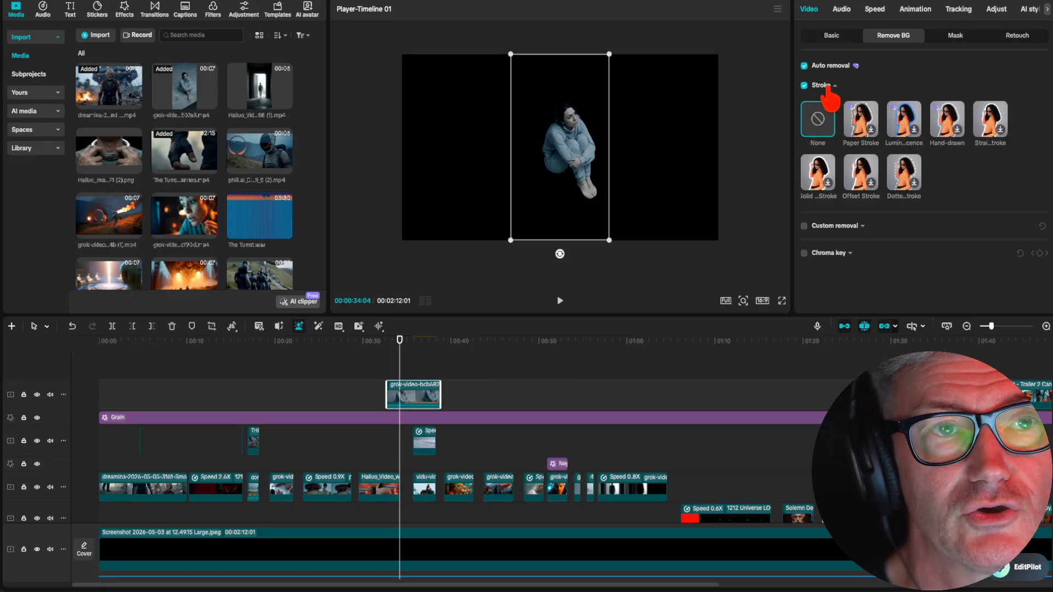
{"action": "left_click", "coordinate": [804, 86]}
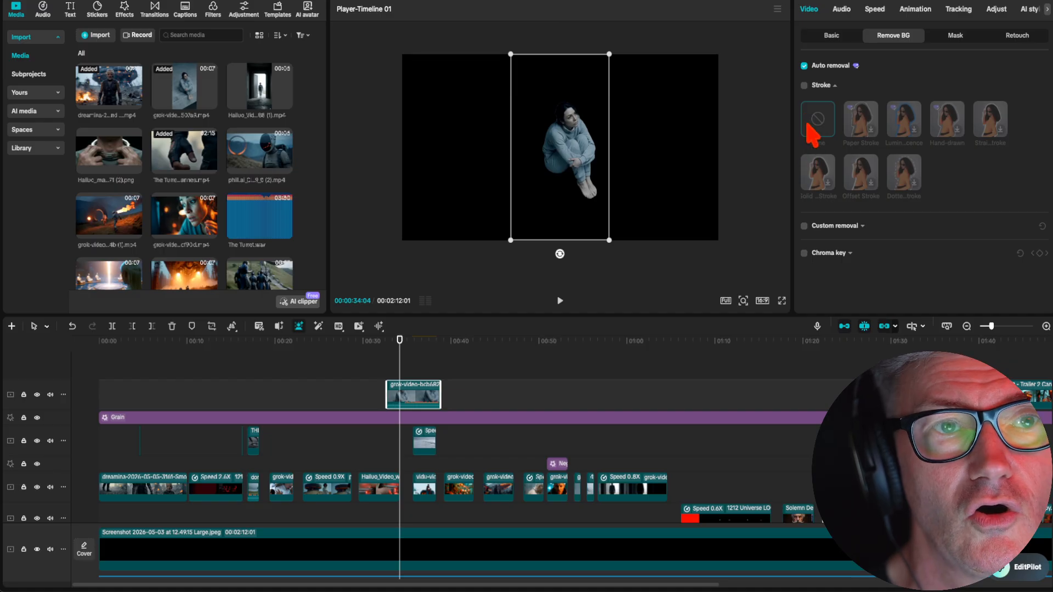
Enable custom removal and chroma key on the seated woman clip and look over their options.
{"action": "left_click", "coordinate": [824, 227]}
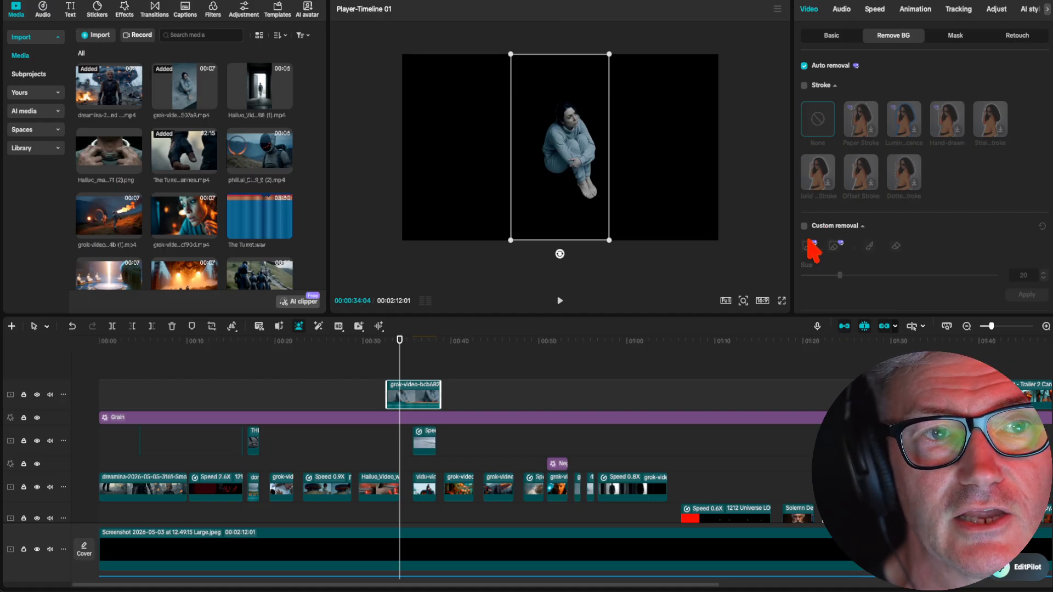
{"action": "left_click", "coordinate": [804, 225]}
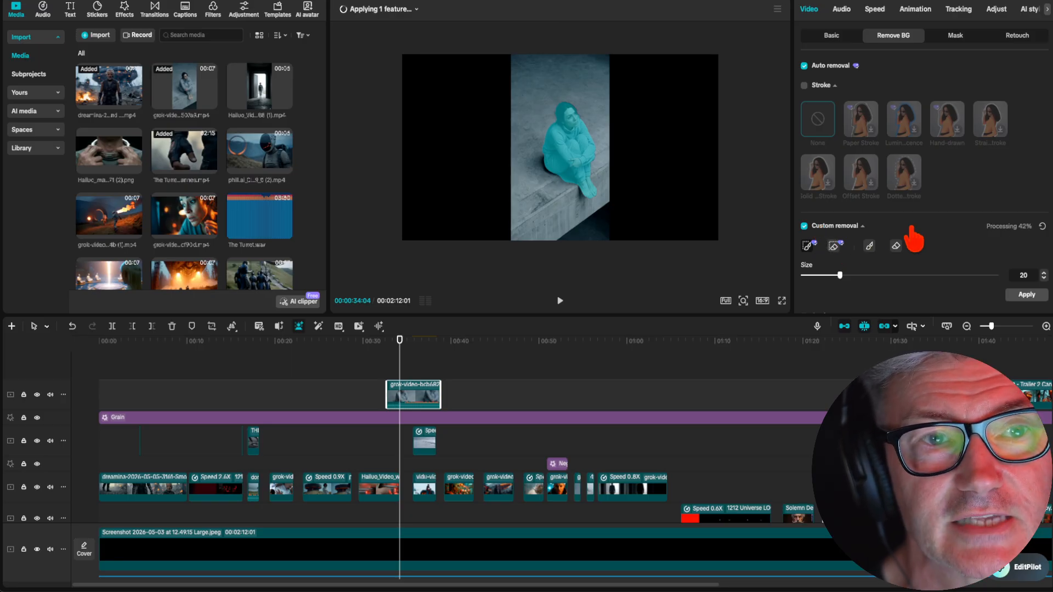
{"action": "scroll", "coordinate": [914, 238], "scroll_direction": "down", "scroll_amount": 2}
{"action": "left_click", "coordinate": [804, 300]}
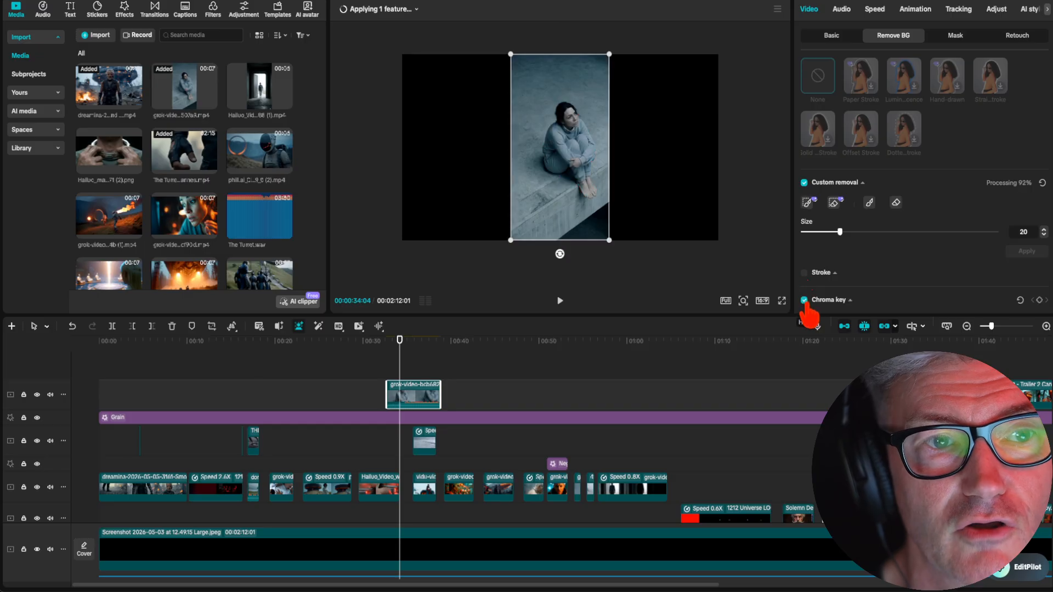
{"action": "scroll", "coordinate": [856, 280], "scroll_direction": "down", "scroll_amount": 5}
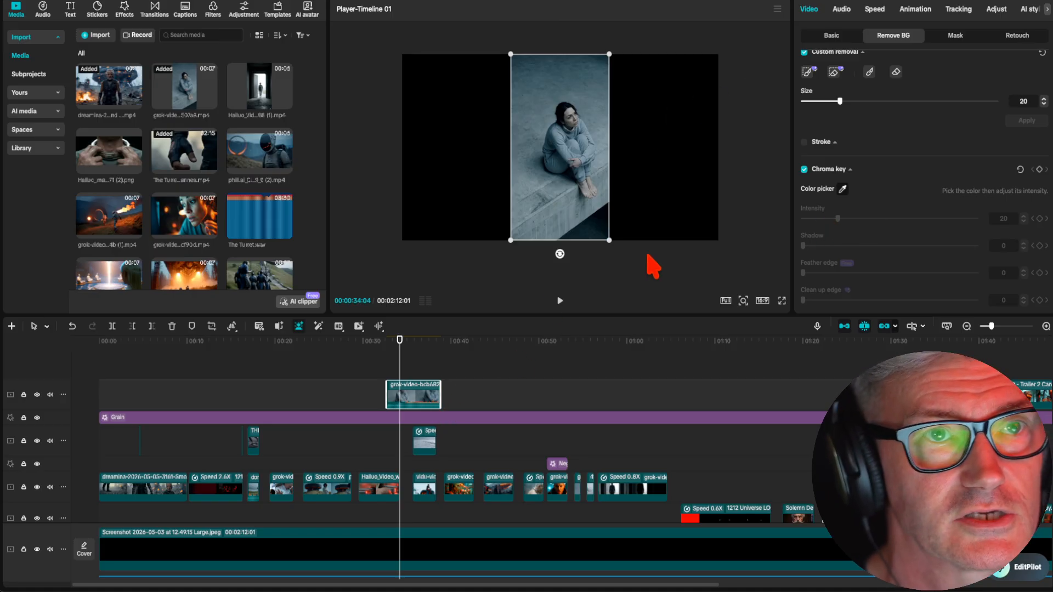
{"action": "scroll", "coordinate": [871, 208], "scroll_direction": "up", "scroll_amount": 3}
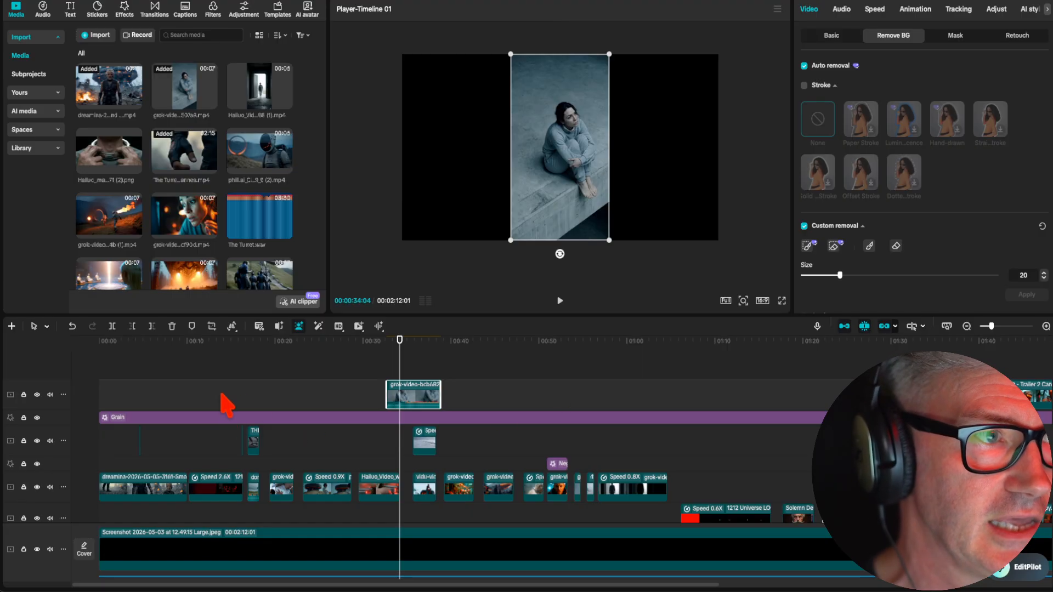
Select the second ElevenLabs voice clip and look over its audio tools, including Enhance voice, Transcript and Auto mark beats.
{"action": "scroll", "coordinate": [373, 412], "scroll_direction": "down", "scroll_amount": 5}
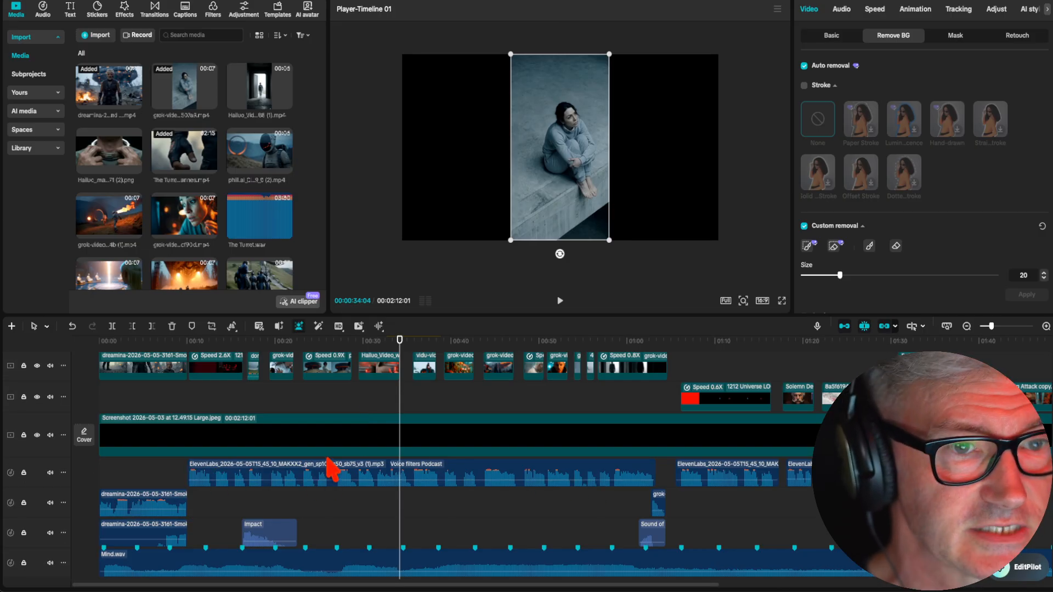
{"action": "left_click", "coordinate": [747, 475]}
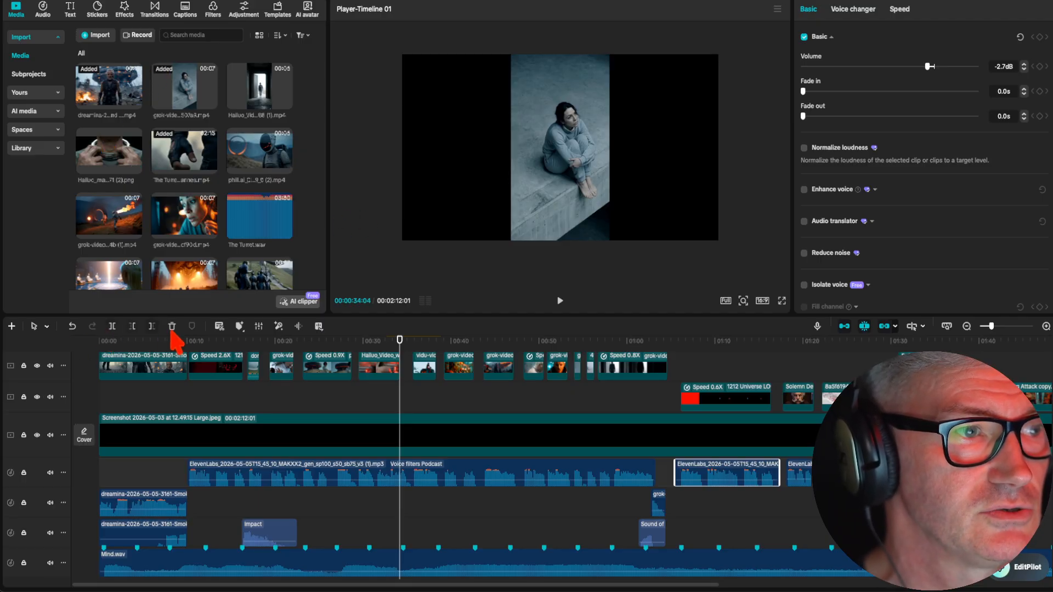
{"action": "mouse_move", "coordinate": [279, 327]}
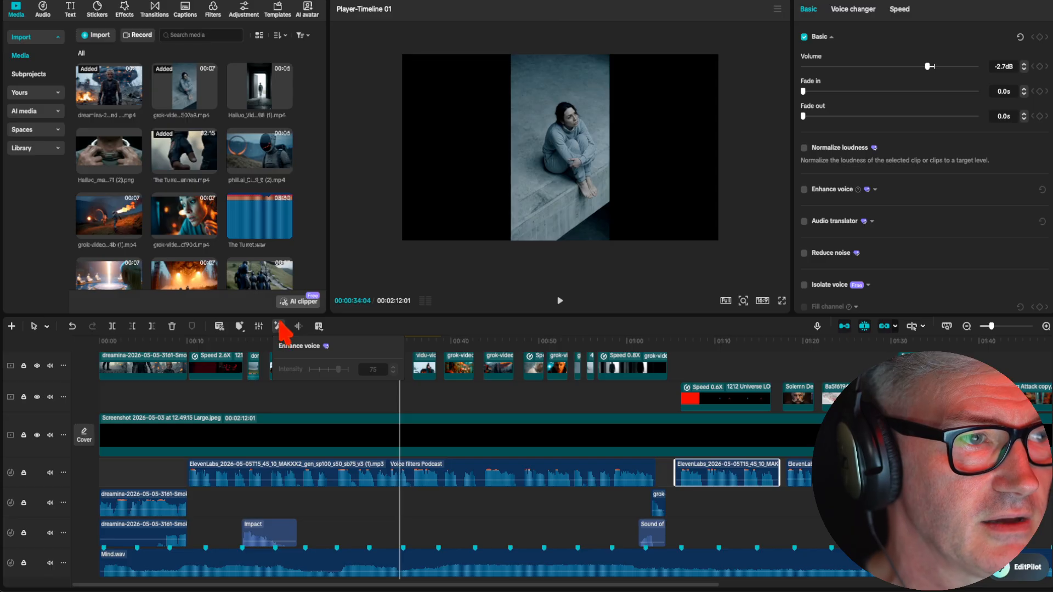
{"action": "mouse_move", "coordinate": [319, 327]}
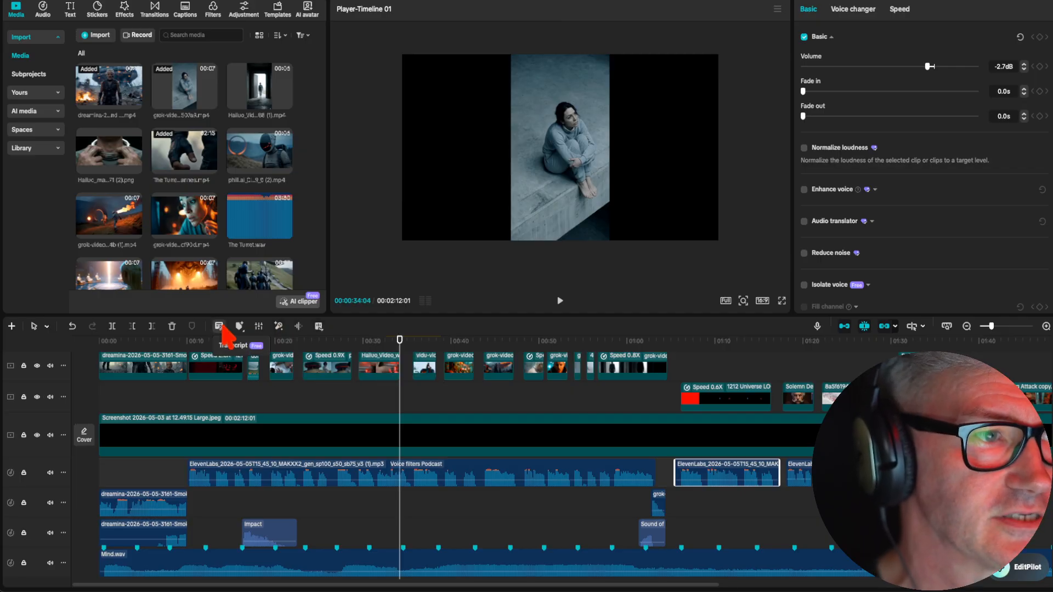
{"action": "mouse_move", "coordinate": [244, 329]}
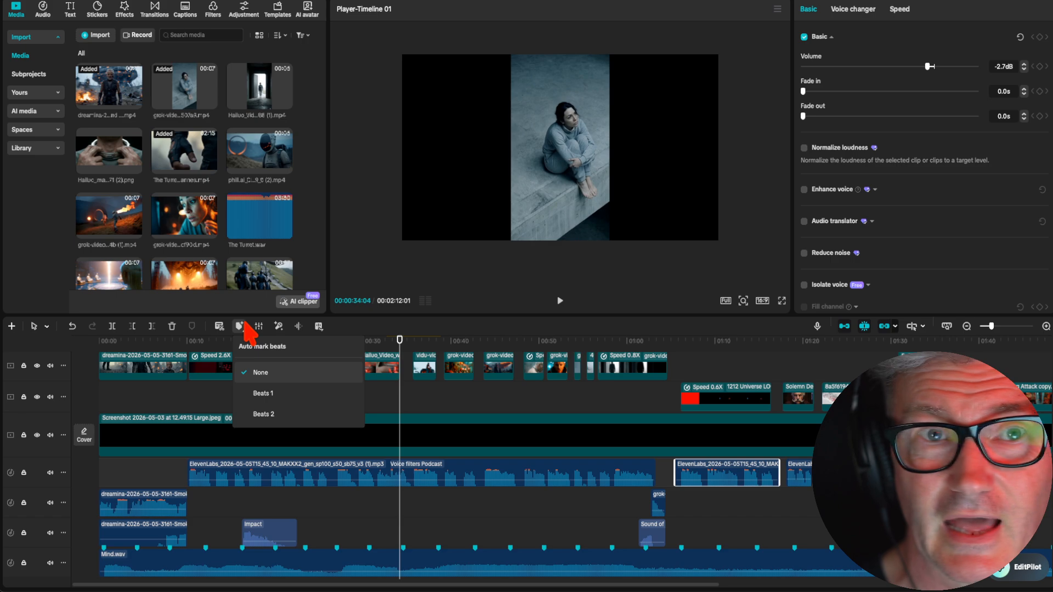
Set automatic beat marking on the Mind.wav music track to Beats 2.
{"action": "left_click", "coordinate": [235, 564]}
{"action": "mouse_move", "coordinate": [240, 326]}
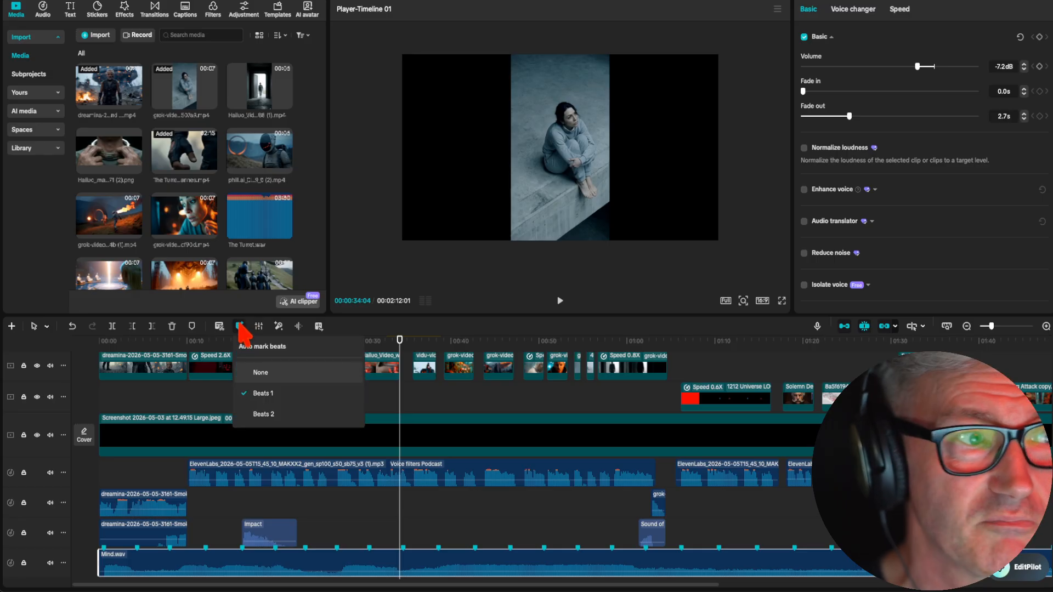
{"action": "left_click", "coordinate": [258, 415]}
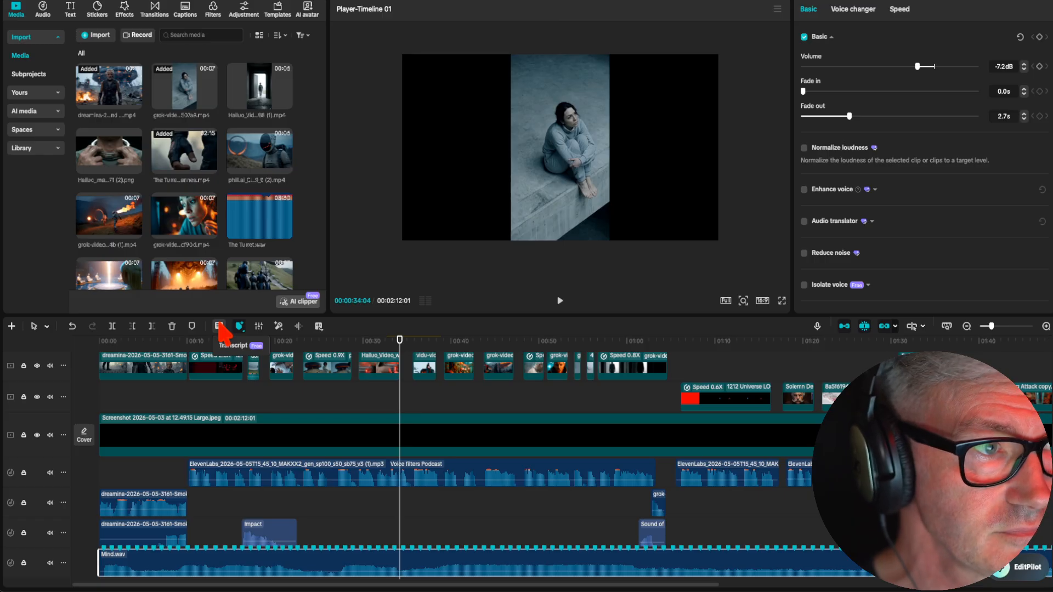
View the transcript of the second ElevenLabs voice clip and close it again.
{"action": "left_click", "coordinate": [709, 463]}
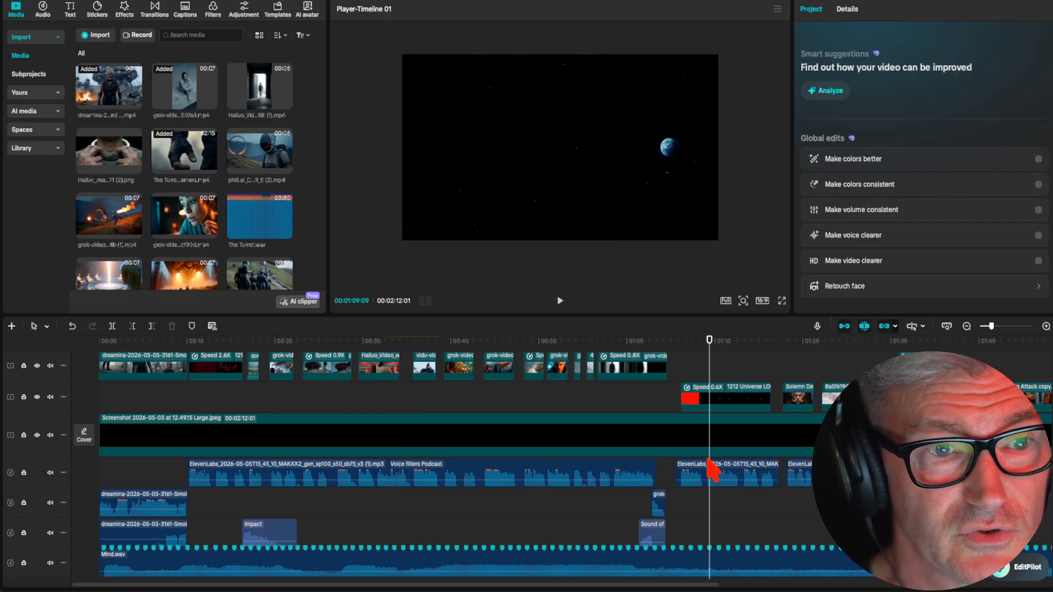
{"action": "left_click", "coordinate": [712, 479]}
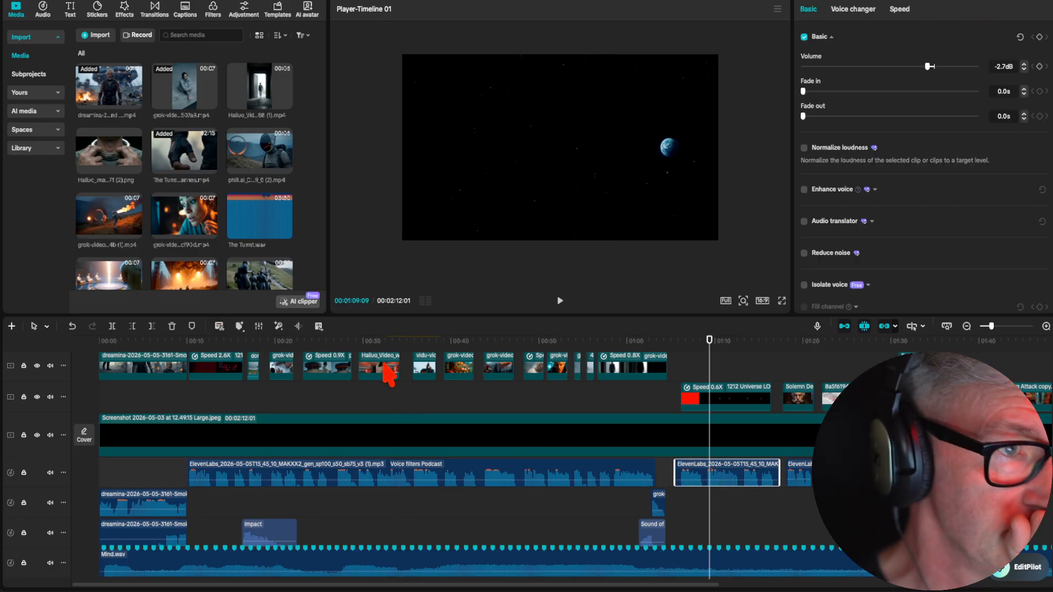
{"action": "left_click", "coordinate": [219, 327]}
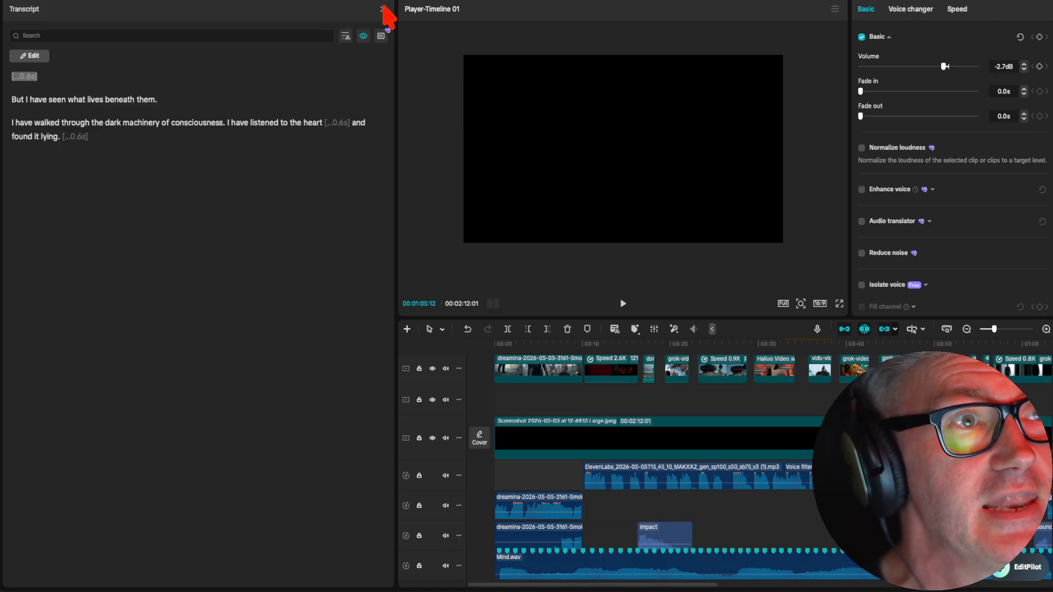
{"action": "left_click", "coordinate": [382, 9]}
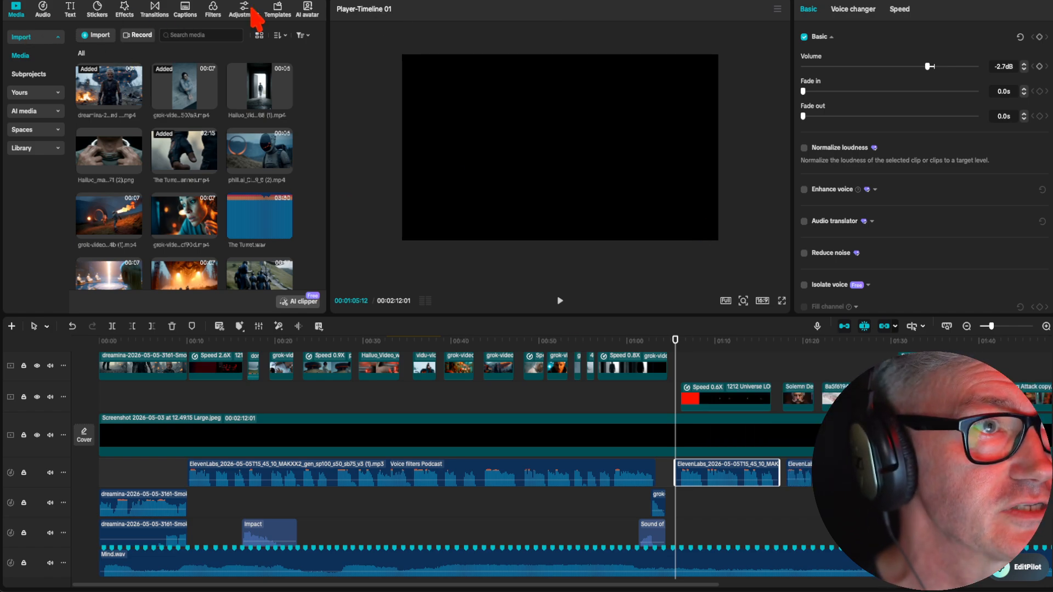
Look over the FIFA music list, the AI music generator and the trending sound effects in the audio library.
{"action": "left_click", "coordinate": [40, 11]}
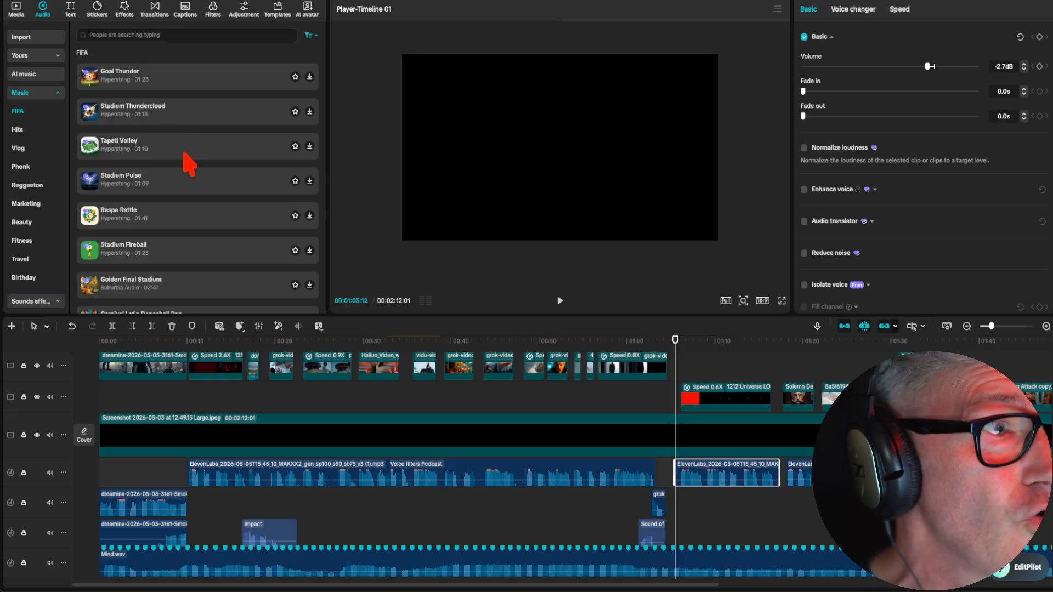
{"action": "left_click", "coordinate": [52, 75]}
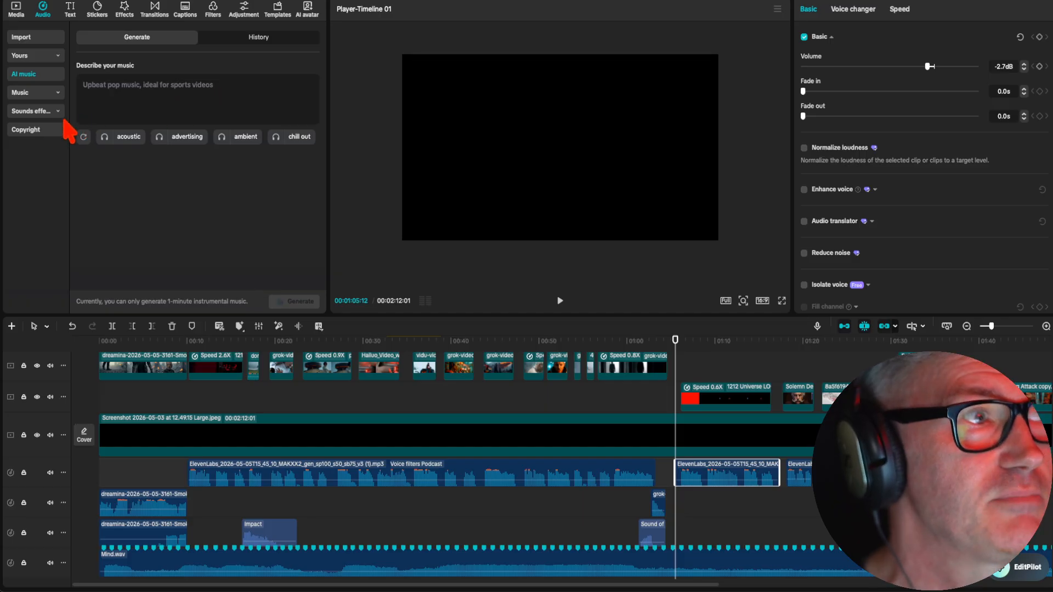
{"action": "left_click", "coordinate": [44, 110]}
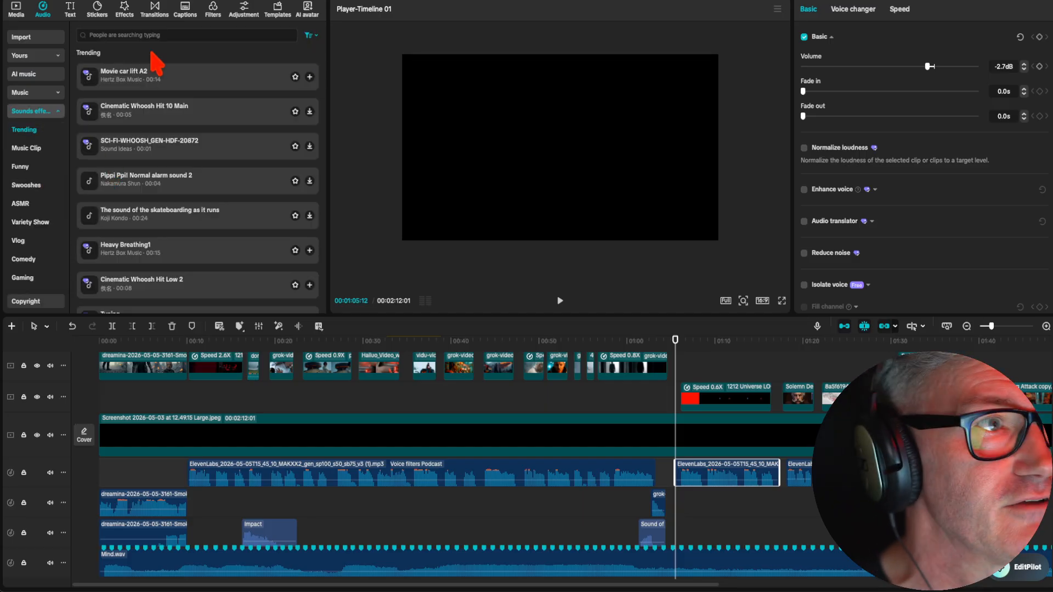
Search the sound effects for "rain" and browse through the results.
{"action": "left_click", "coordinate": [153, 34]}
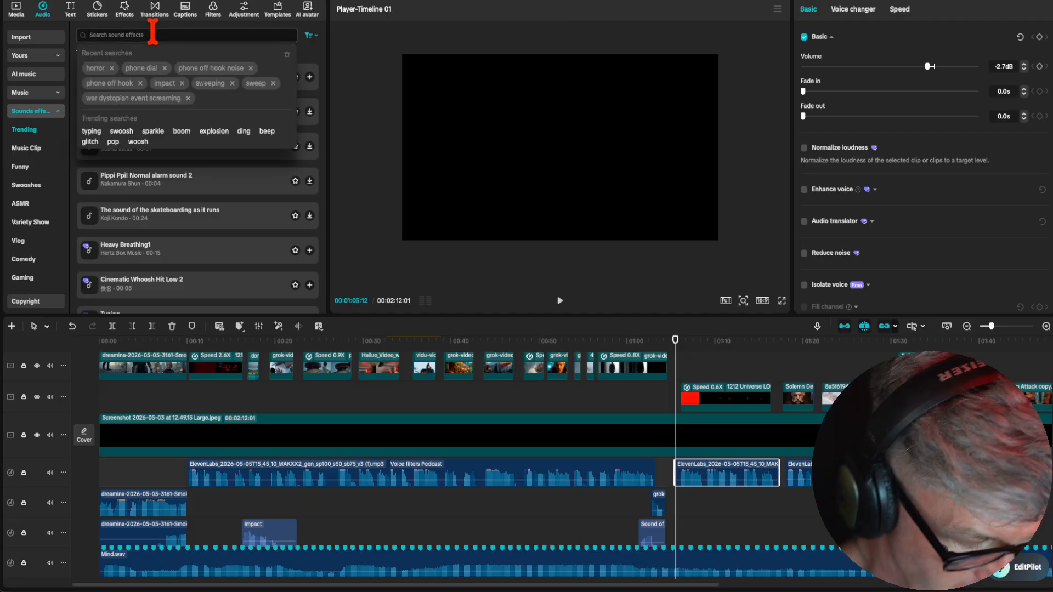
{"action": "type", "text": "rain"}
{"action": "key", "text": "Return"}
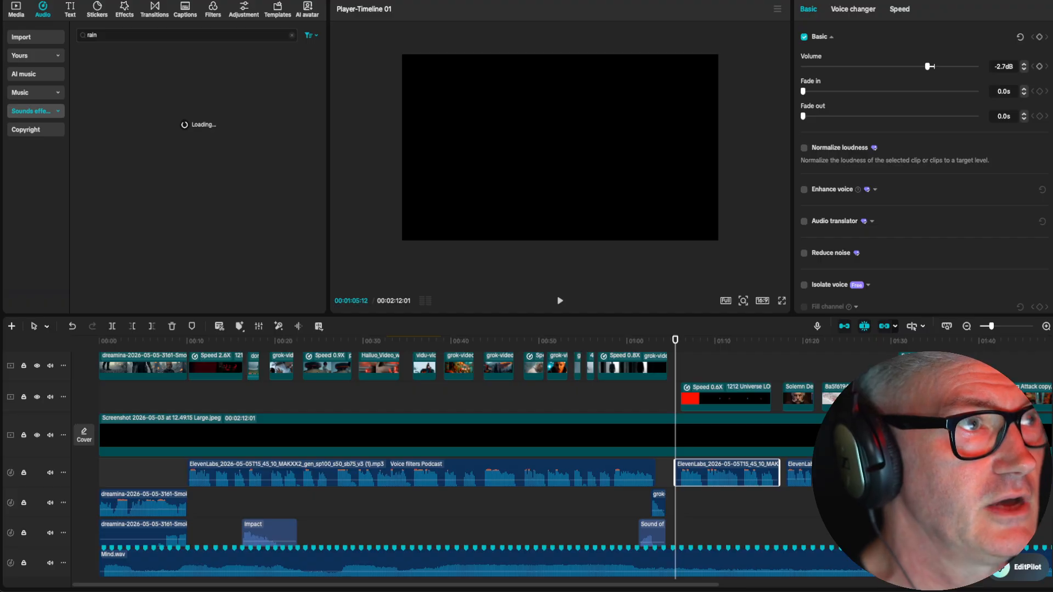
{"action": "scroll", "coordinate": [209, 217], "scroll_direction": "down", "scroll_amount": 10}
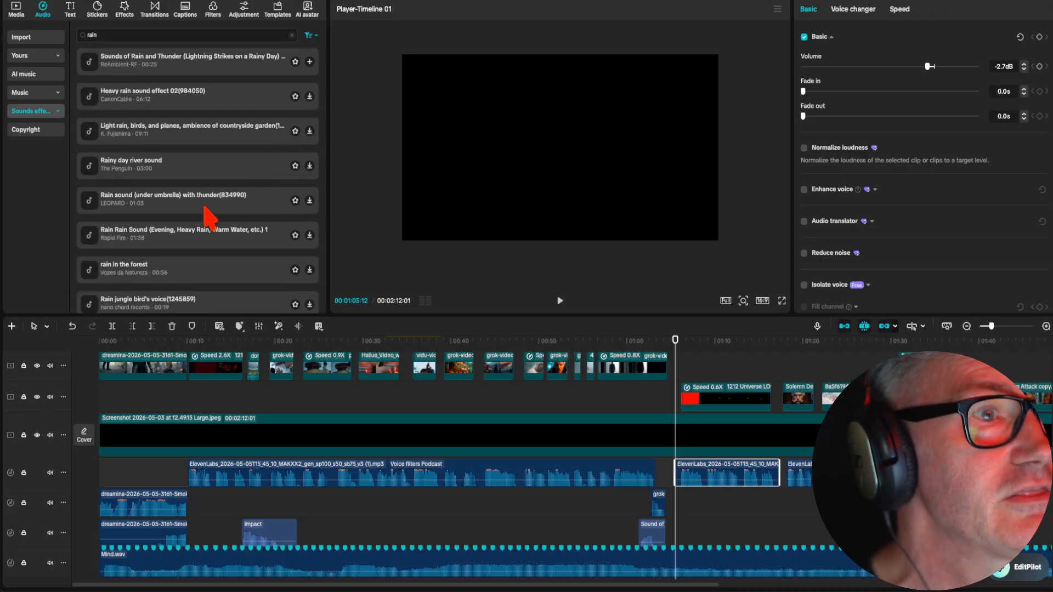
{"action": "scroll", "coordinate": [210, 218], "scroll_direction": "down", "scroll_amount": 2}
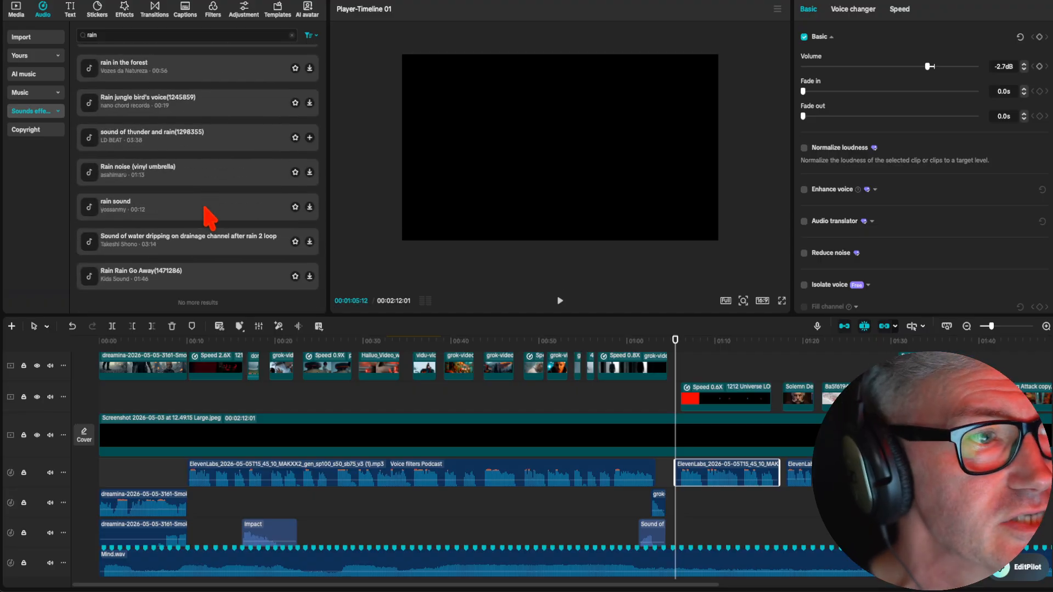
{"action": "scroll", "coordinate": [210, 218], "scroll_direction": "down", "scroll_amount": 5}
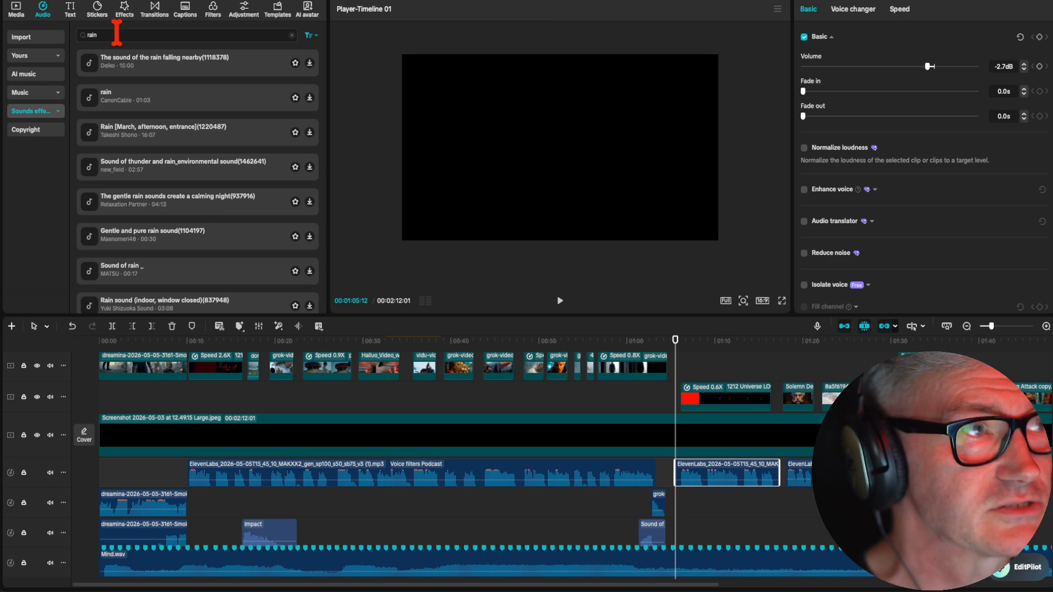
Remove the filter from the rain sound results, browse the list, and view the audio copyright check option.
{"action": "left_click", "coordinate": [310, 36]}
{"action": "left_click", "coordinate": [284, 58]}
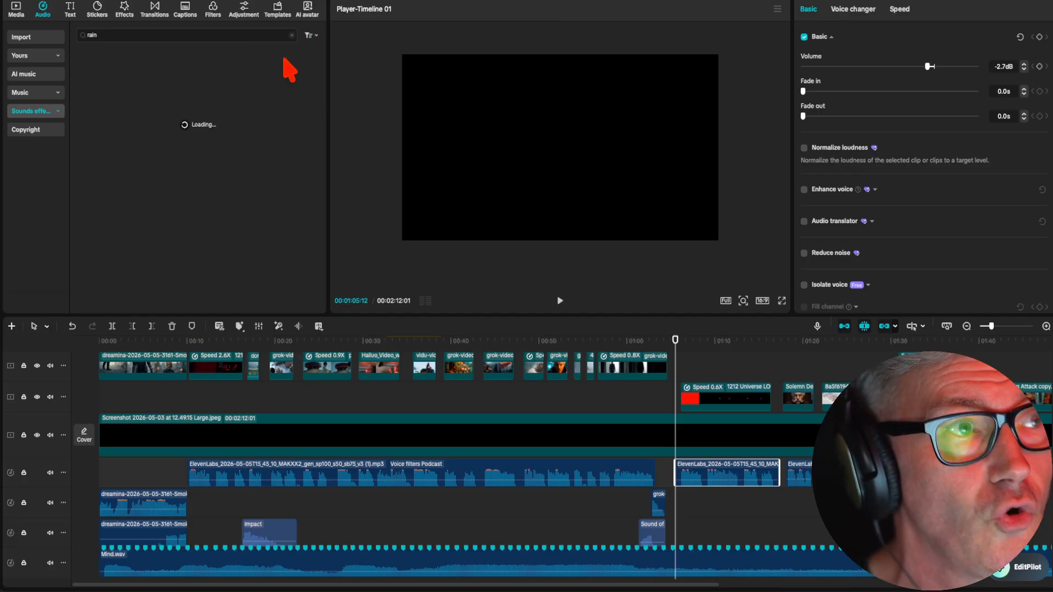
{"action": "scroll", "coordinate": [216, 195], "scroll_direction": "down", "scroll_amount": 15}
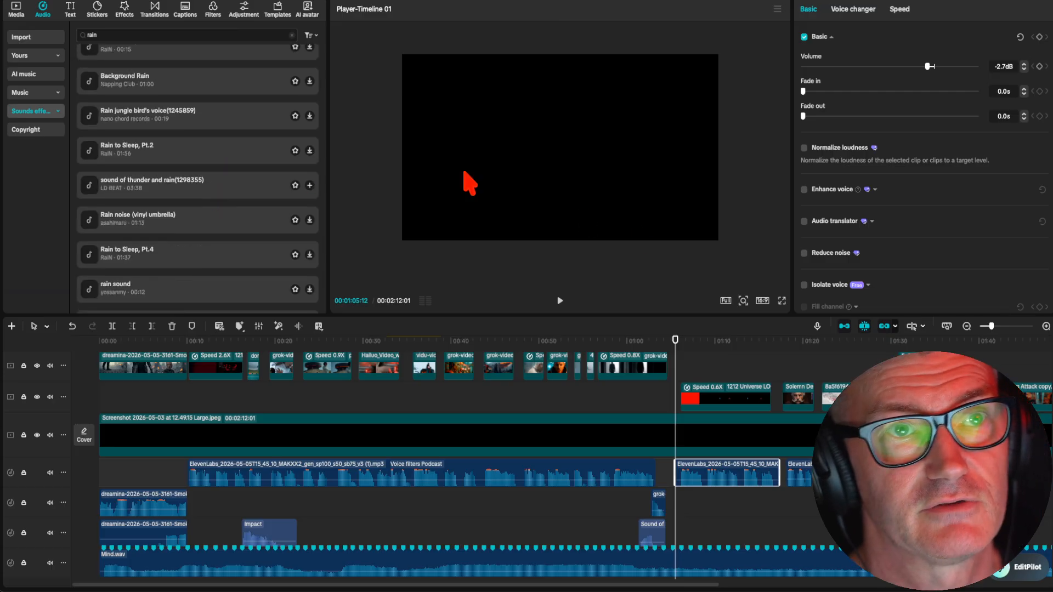
{"action": "left_click", "coordinate": [51, 131]}
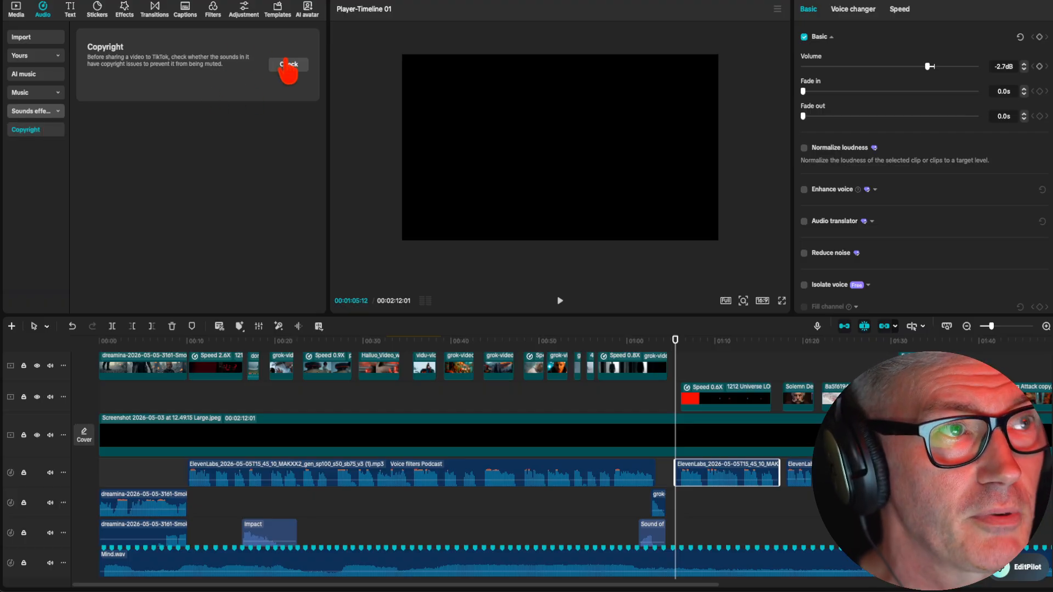
Preview the default text and add it to the timeline at 00:01:05:12 on a new track above the seated woman clip.
{"action": "left_click", "coordinate": [71, 9]}
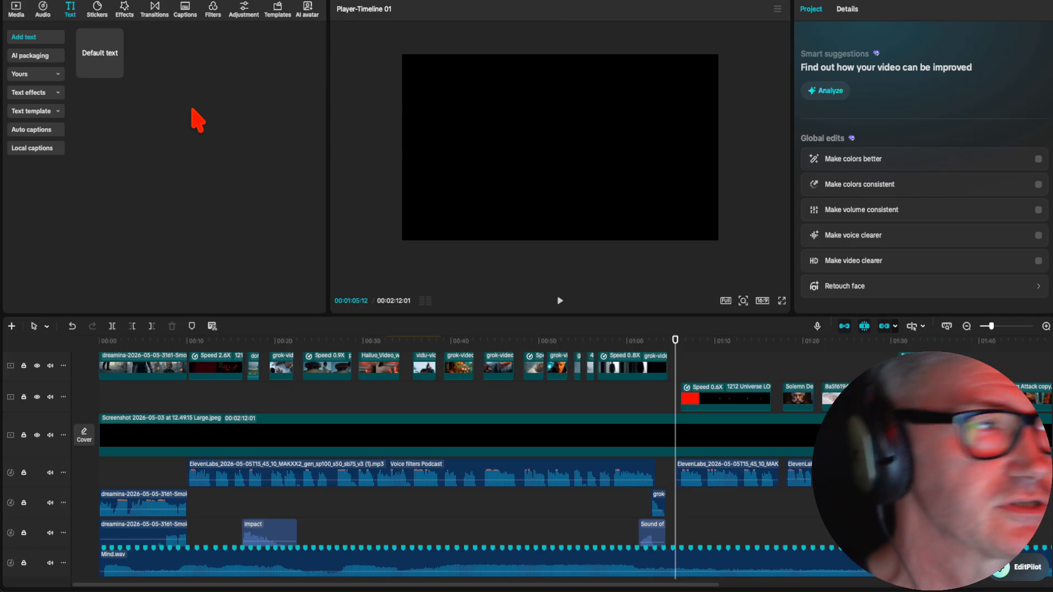
{"action": "left_click", "coordinate": [101, 55]}
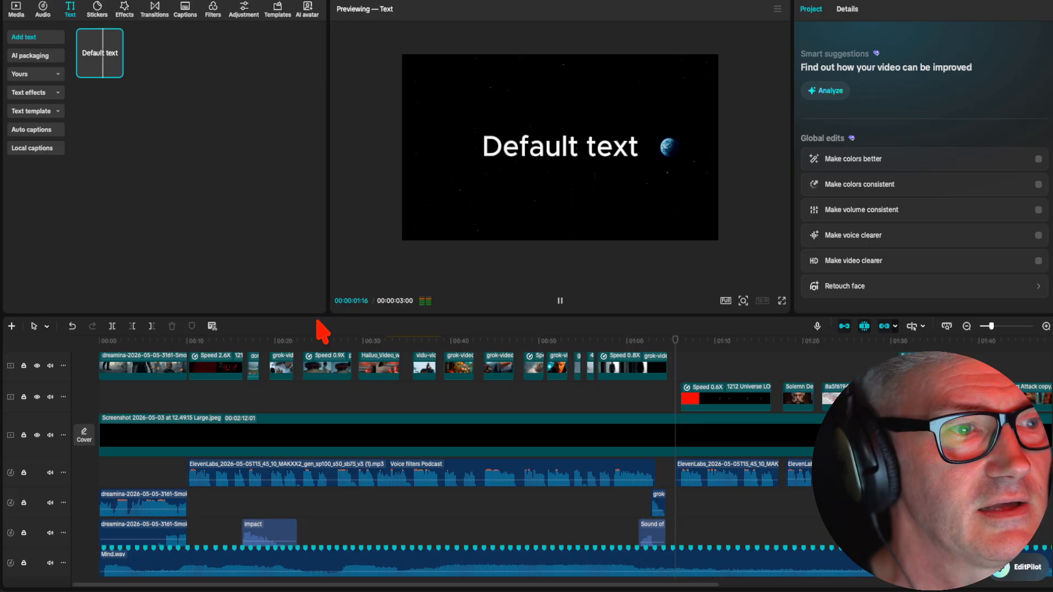
{"action": "left_click", "coordinate": [561, 300]}
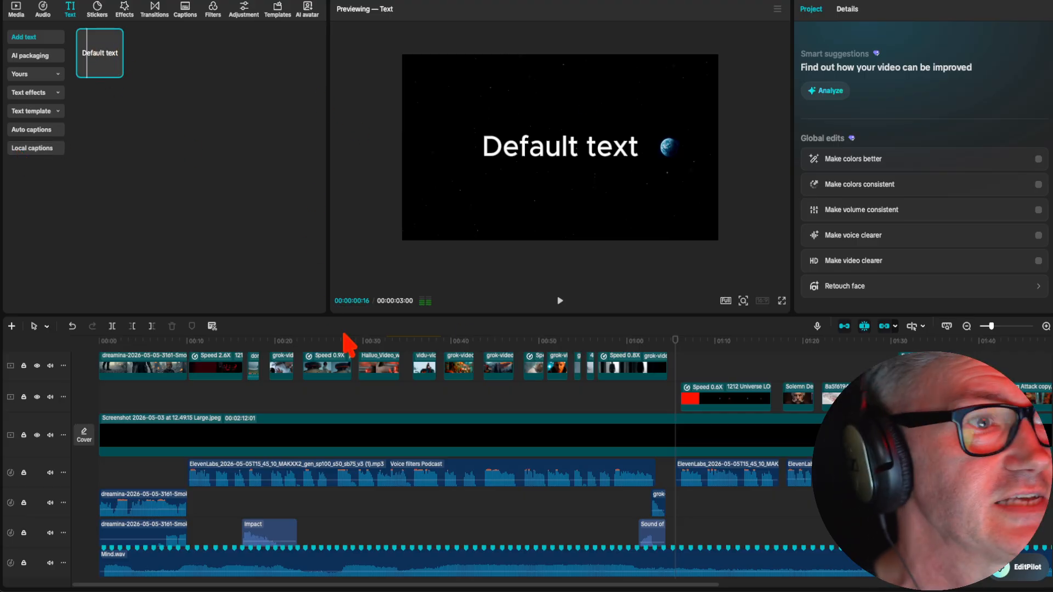
{"action": "scroll", "coordinate": [521, 477], "scroll_direction": "up", "scroll_amount": 5}
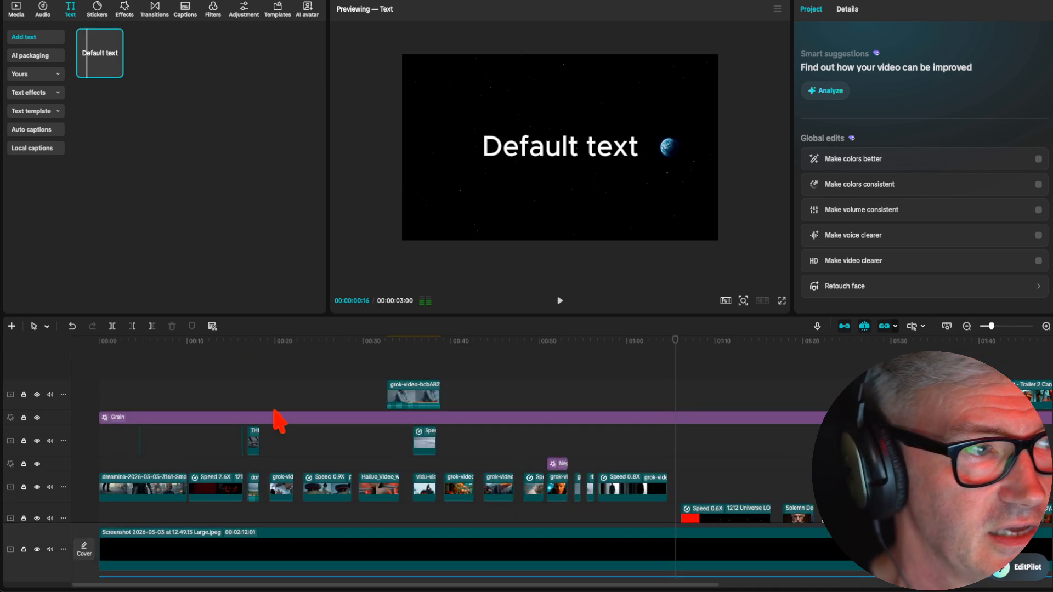
{"action": "mouse_move", "coordinate": [110, 65]}
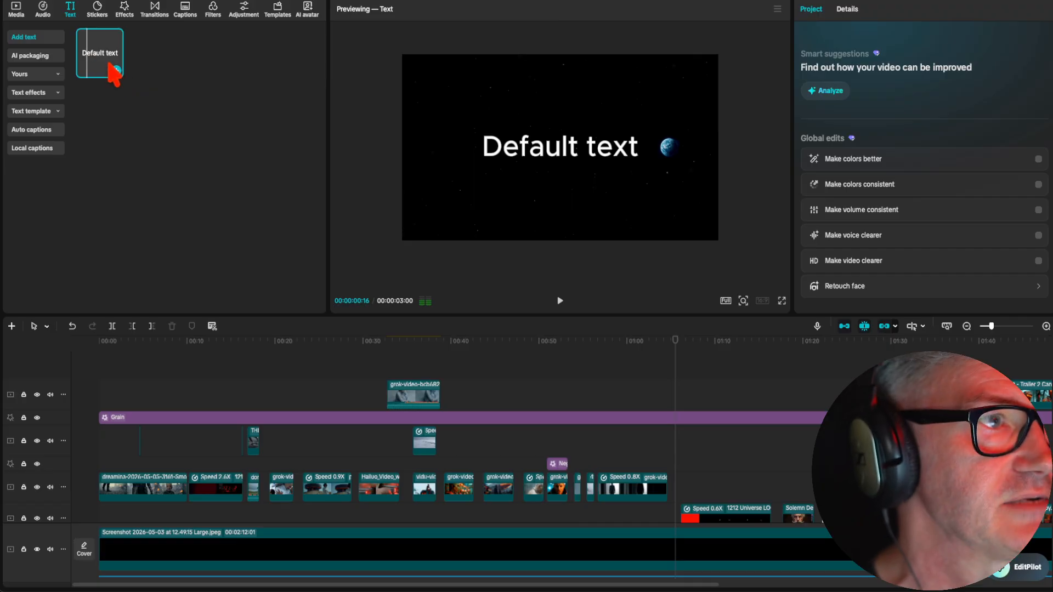
{"action": "left_click", "coordinate": [116, 71]}
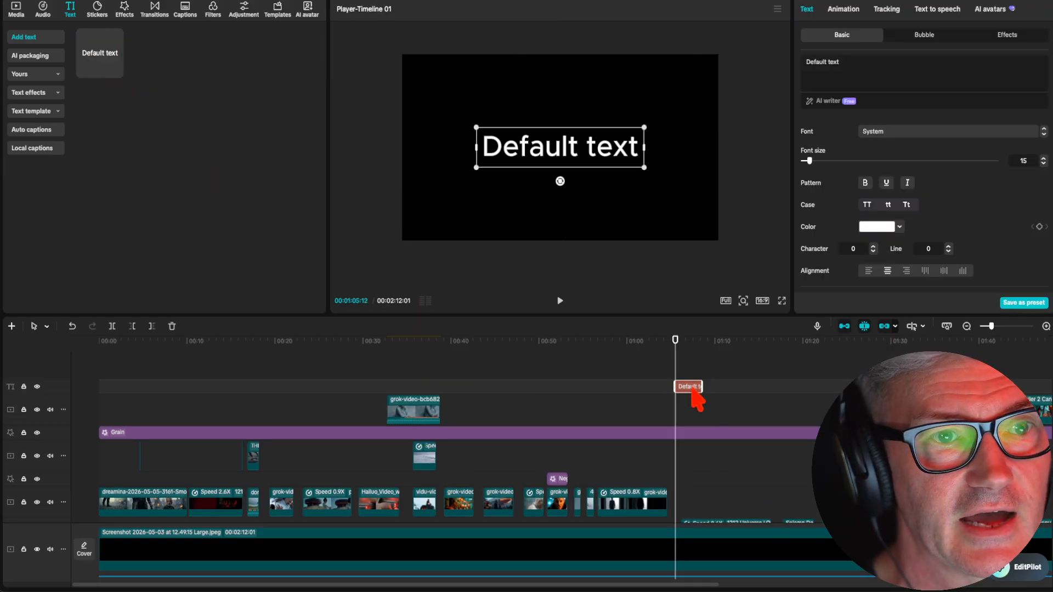
Widen the text properties area slightly and reduce the default text's font size to 5.
{"action": "scroll", "coordinate": [905, 192], "scroll_direction": "down", "scroll_amount": 2}
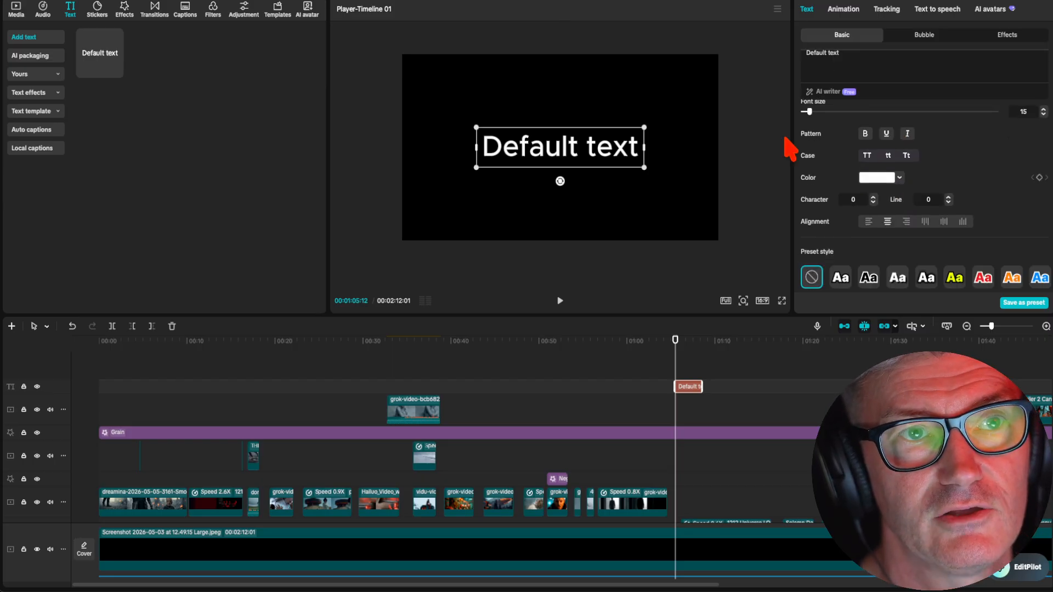
{"action": "left_click_drag", "start_coordinate": [790, 131], "coordinate": [766, 138]}
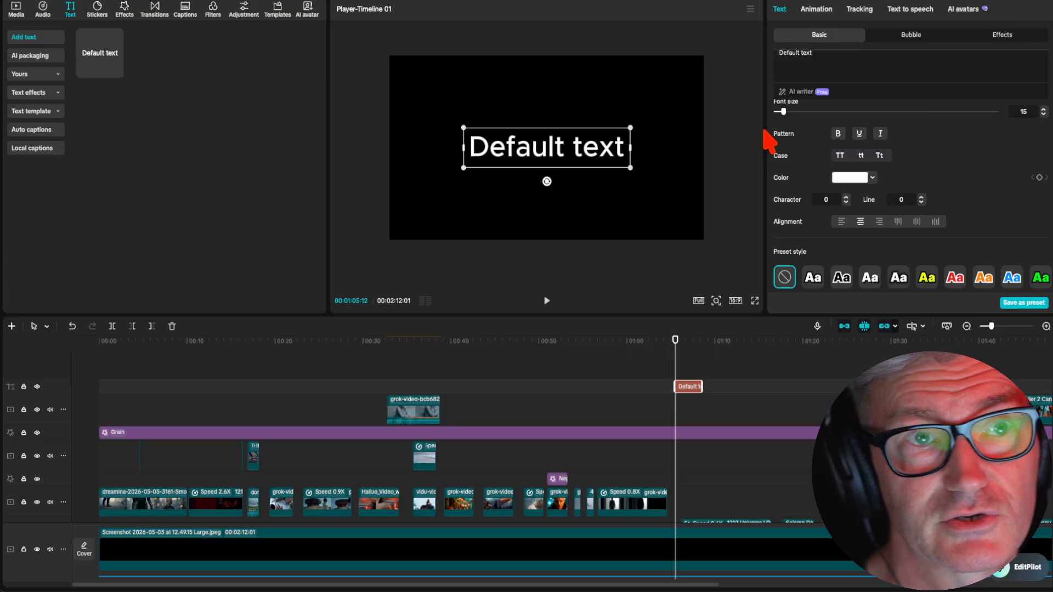
{"action": "scroll", "coordinate": [968, 188], "scroll_direction": "up", "scroll_amount": 2}
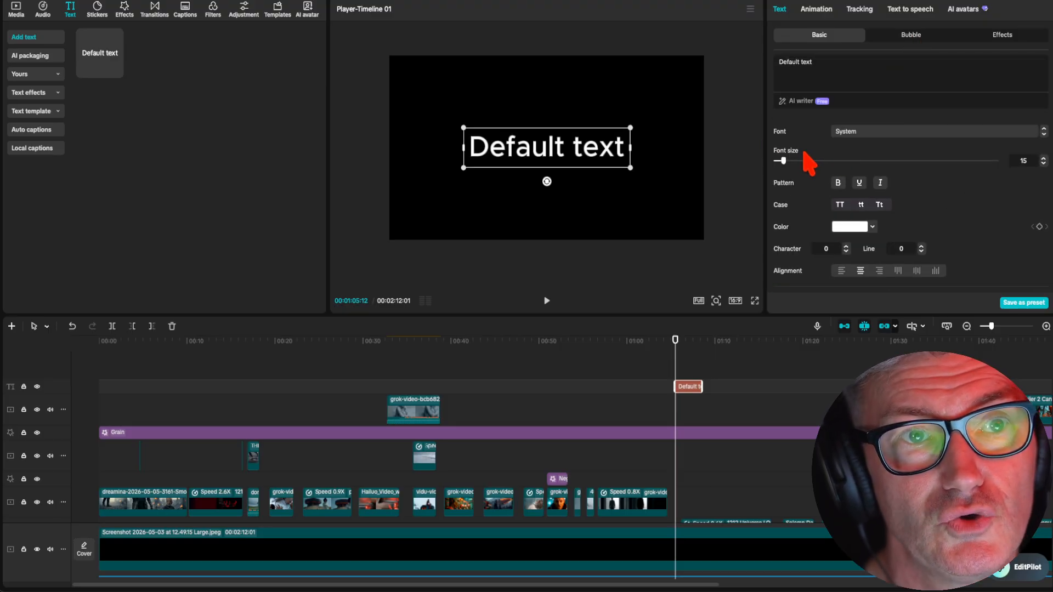
{"action": "left_click_drag", "start_coordinate": [804, 160], "coordinate": [775, 161]}
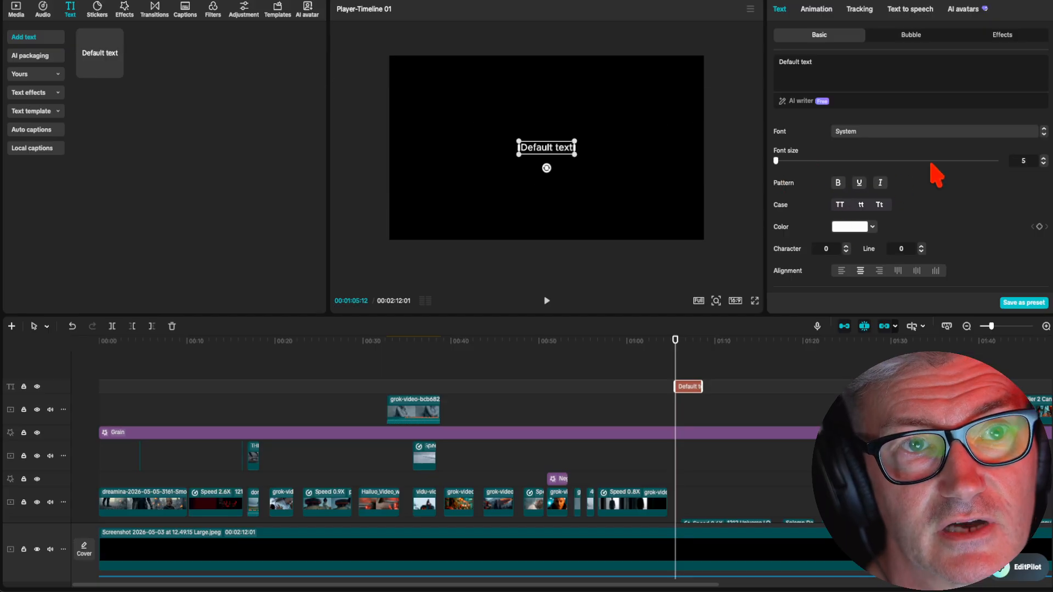
Browse the list of fonts available for the default text, keeping the System font.
{"action": "left_click", "coordinate": [937, 136]}
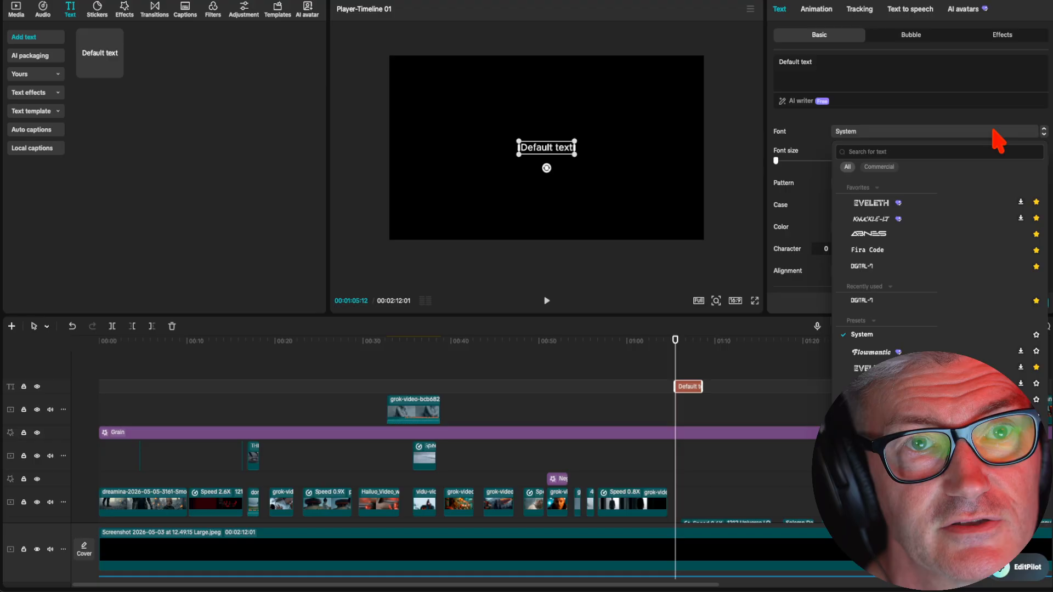
{"action": "scroll", "coordinate": [928, 269], "scroll_direction": "up", "scroll_amount": 5}
{"action": "scroll", "coordinate": [931, 277], "scroll_direction": "down", "scroll_amount": 10}
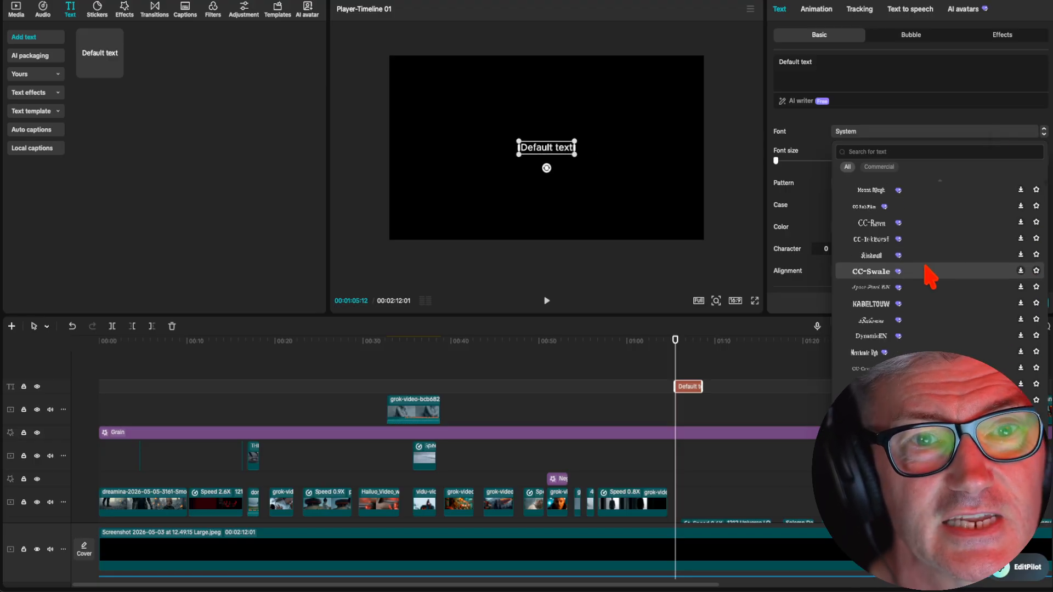
{"action": "scroll", "coordinate": [931, 277], "scroll_direction": "down", "scroll_amount": 10}
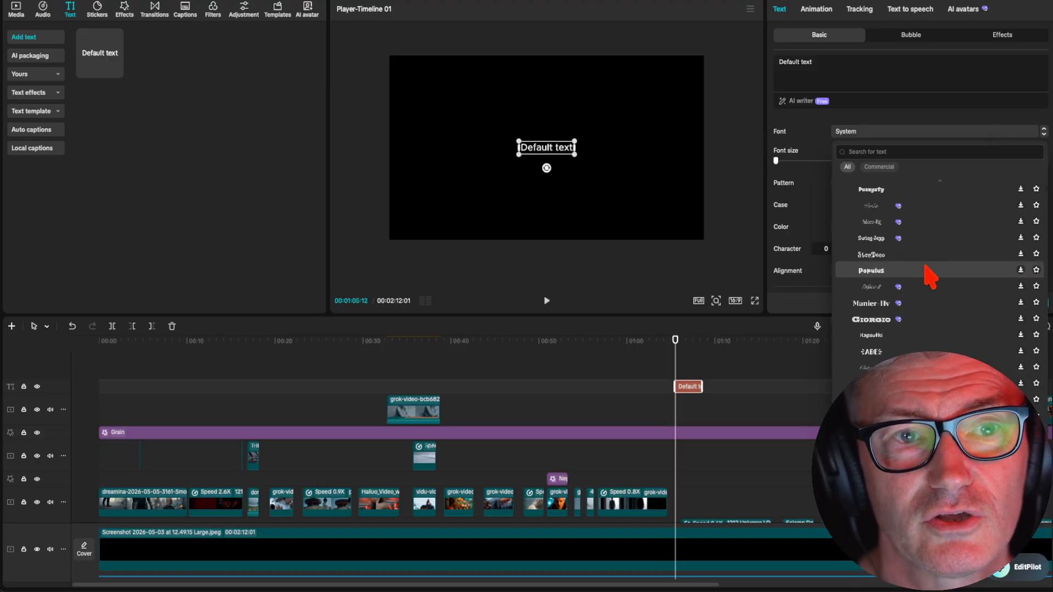
{"action": "scroll", "coordinate": [931, 277], "scroll_direction": "down", "scroll_amount": 8}
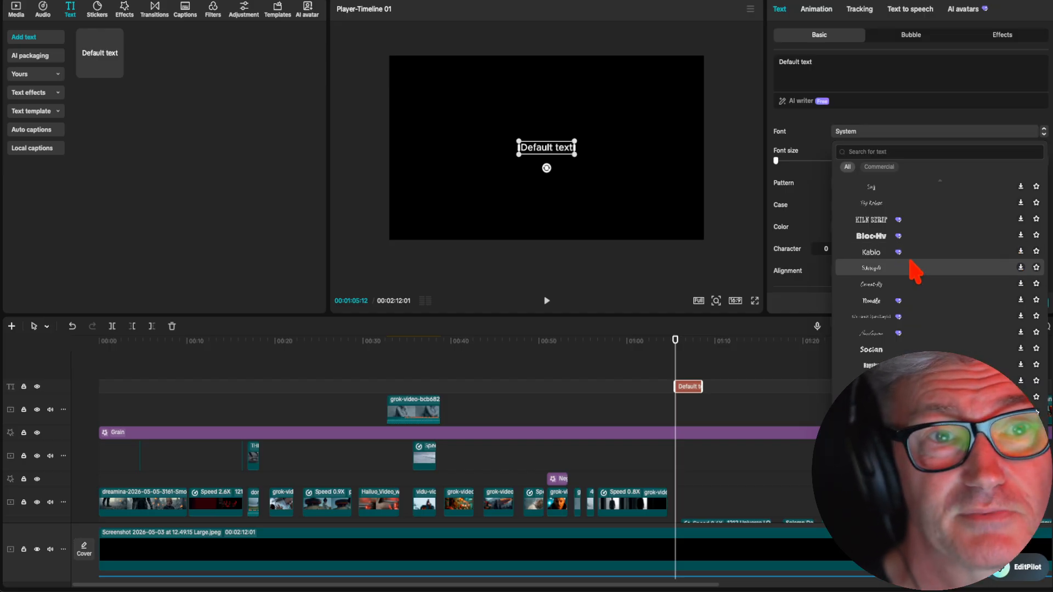
{"action": "left_click", "coordinate": [904, 121]}
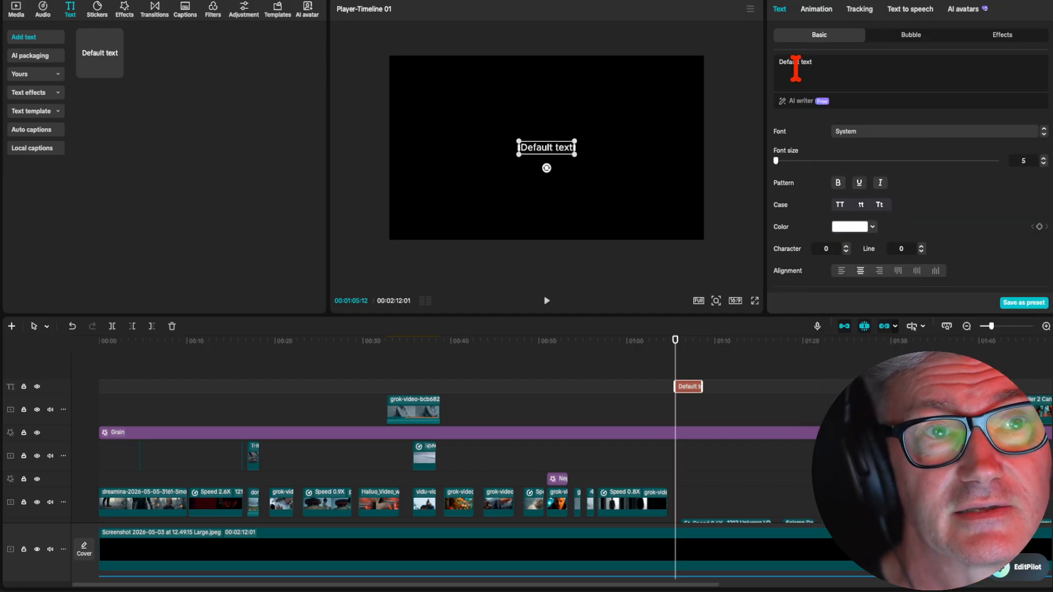
Browse the bubble designs and the trending text effects available for the default text.
{"action": "left_click", "coordinate": [923, 39]}
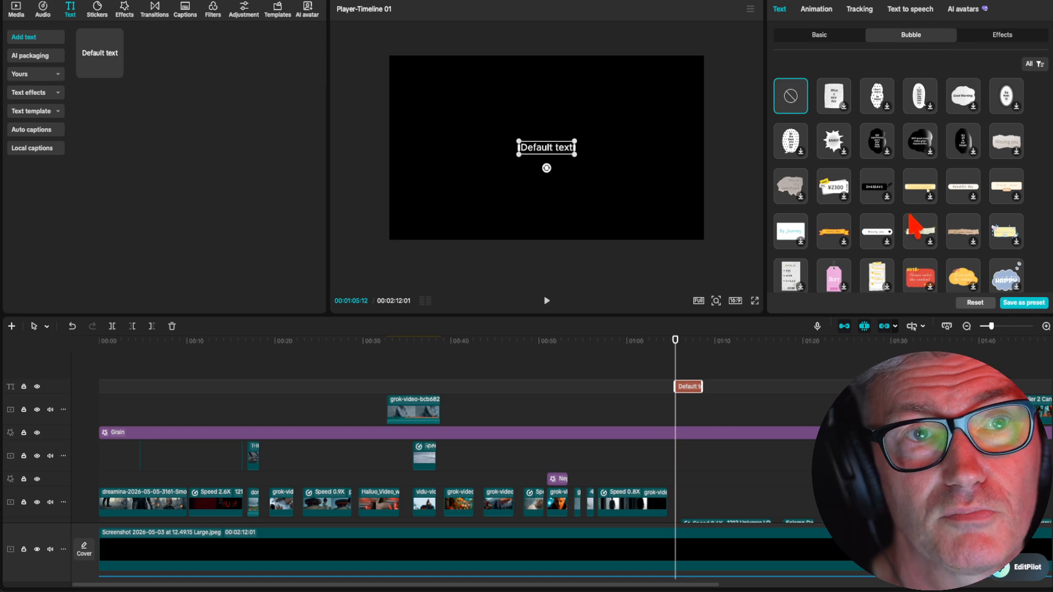
{"action": "scroll", "coordinate": [915, 223], "scroll_direction": "down", "scroll_amount": 5}
{"action": "scroll", "coordinate": [913, 223], "scroll_direction": "down", "scroll_amount": 10}
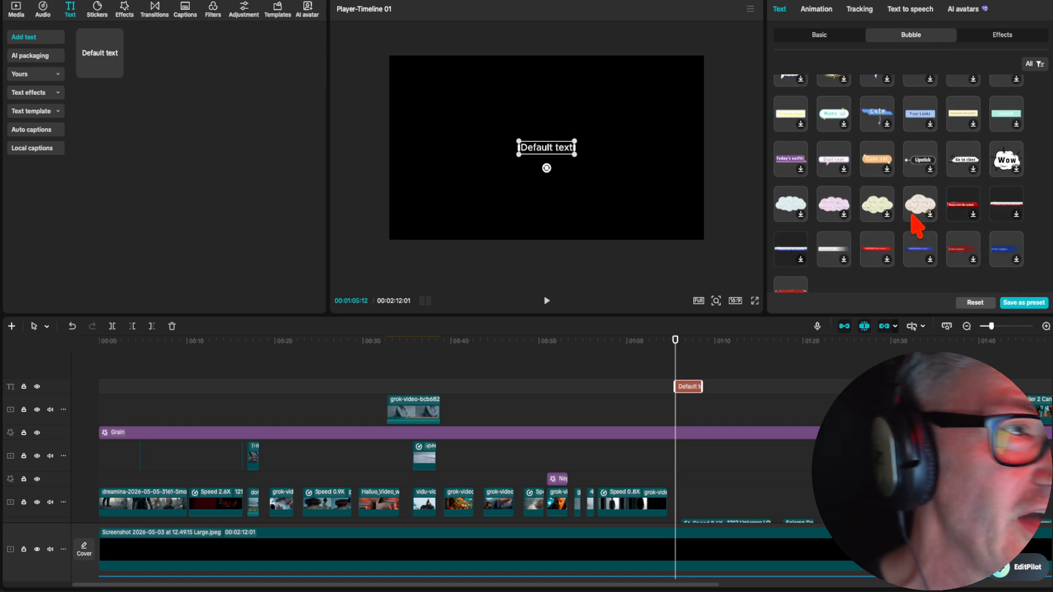
{"action": "left_click", "coordinate": [1002, 35]}
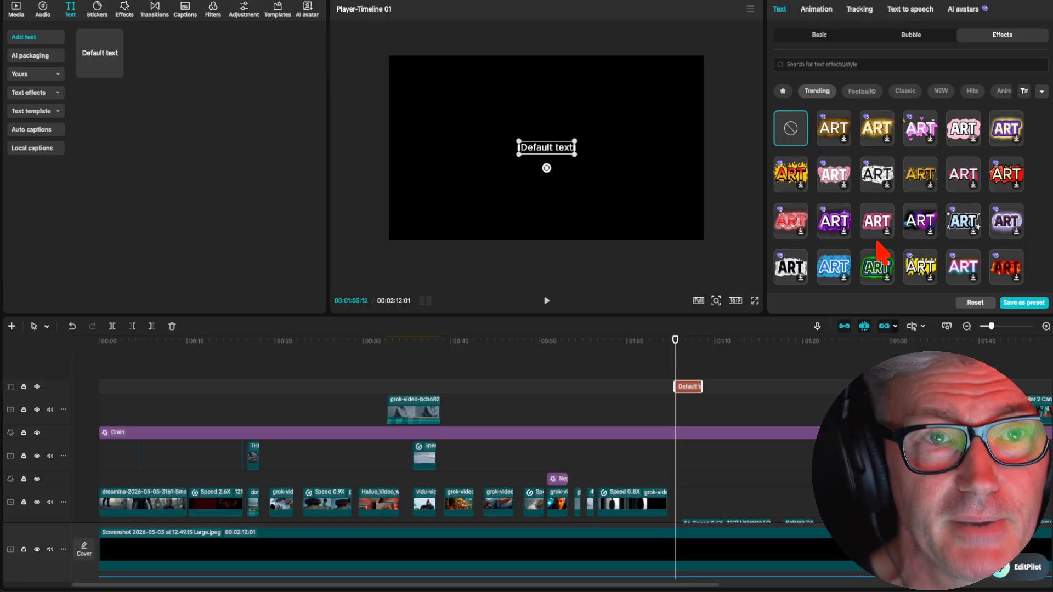
{"action": "scroll", "coordinate": [878, 243], "scroll_direction": "down", "scroll_amount": 10}
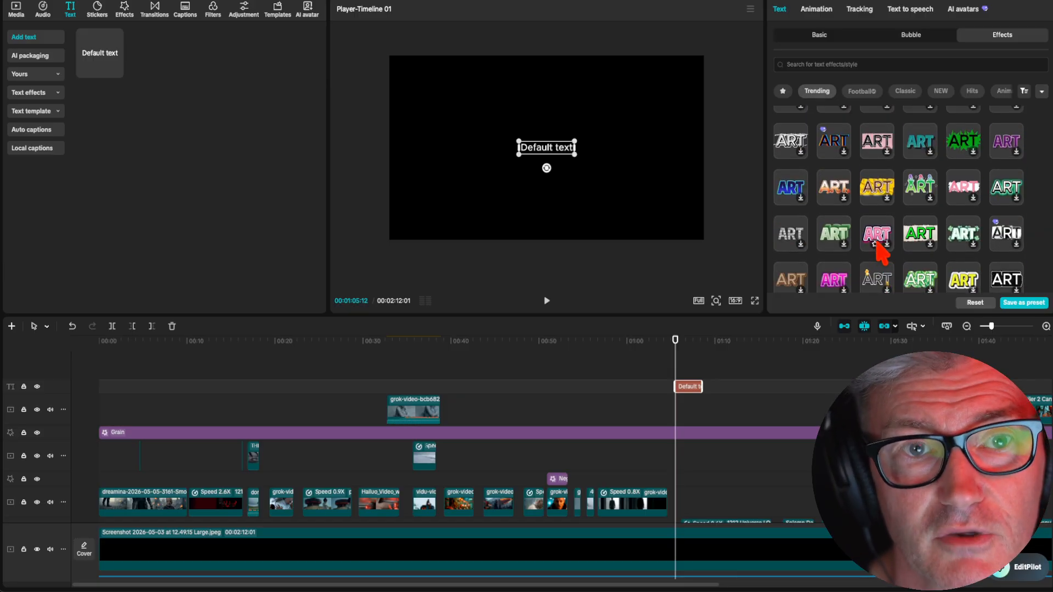
{"action": "scroll", "coordinate": [879, 243], "scroll_direction": "down", "scroll_amount": 5}
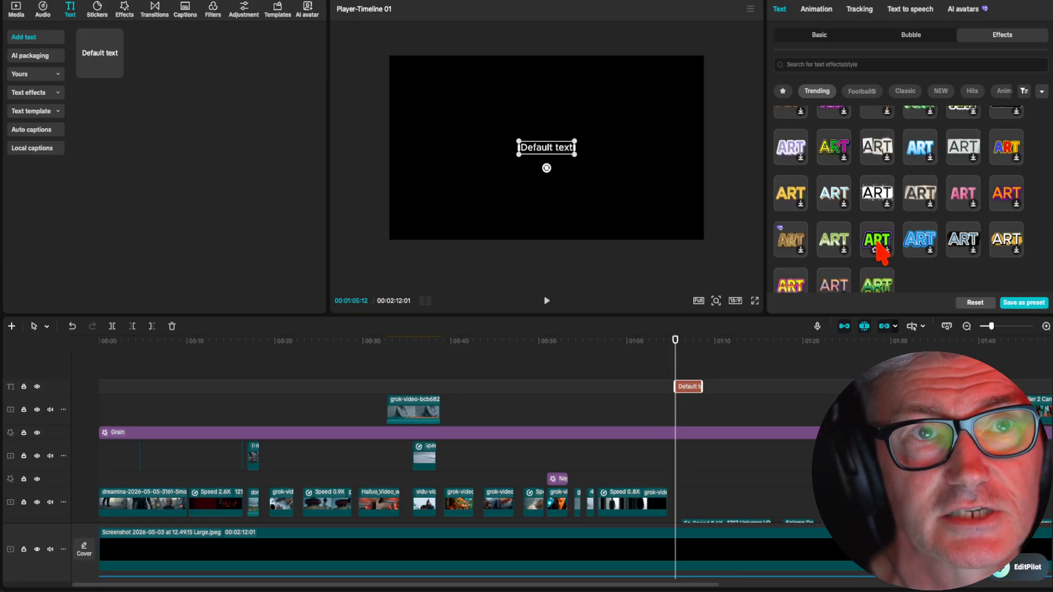
Apply the Stellar Paths intro animation to the default text and set its duration to 0.9 s.
{"action": "left_click", "coordinate": [818, 10]}
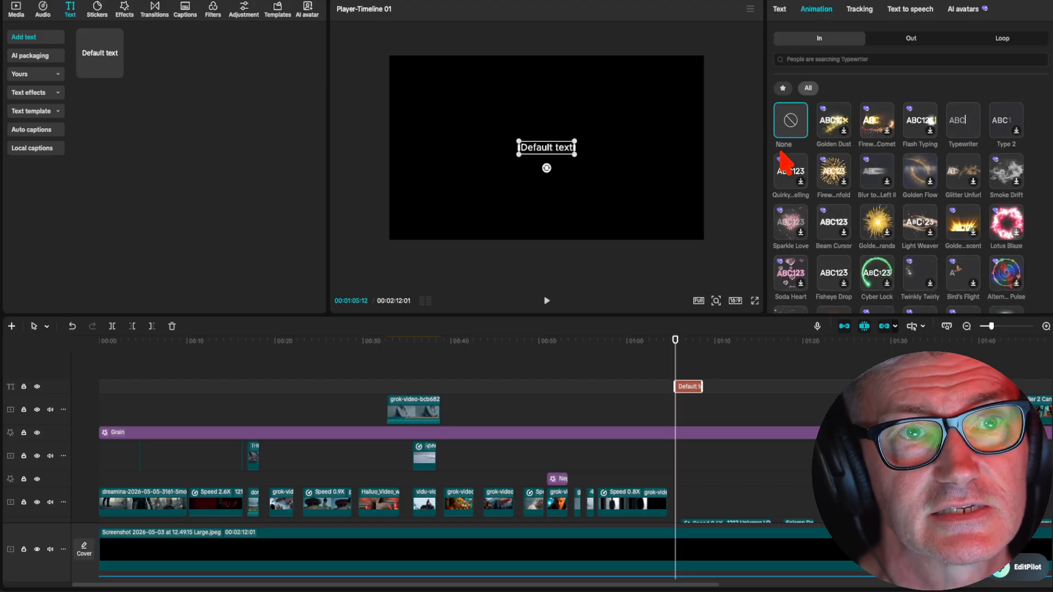
{"action": "scroll", "coordinate": [877, 242], "scroll_direction": "down", "scroll_amount": 10}
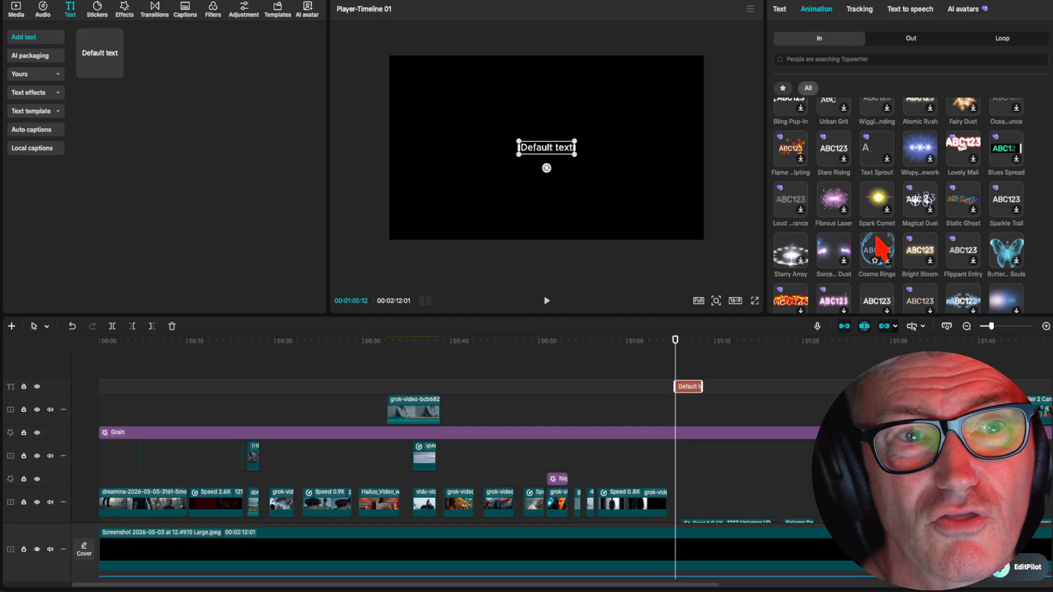
{"action": "left_click", "coordinate": [881, 174]}
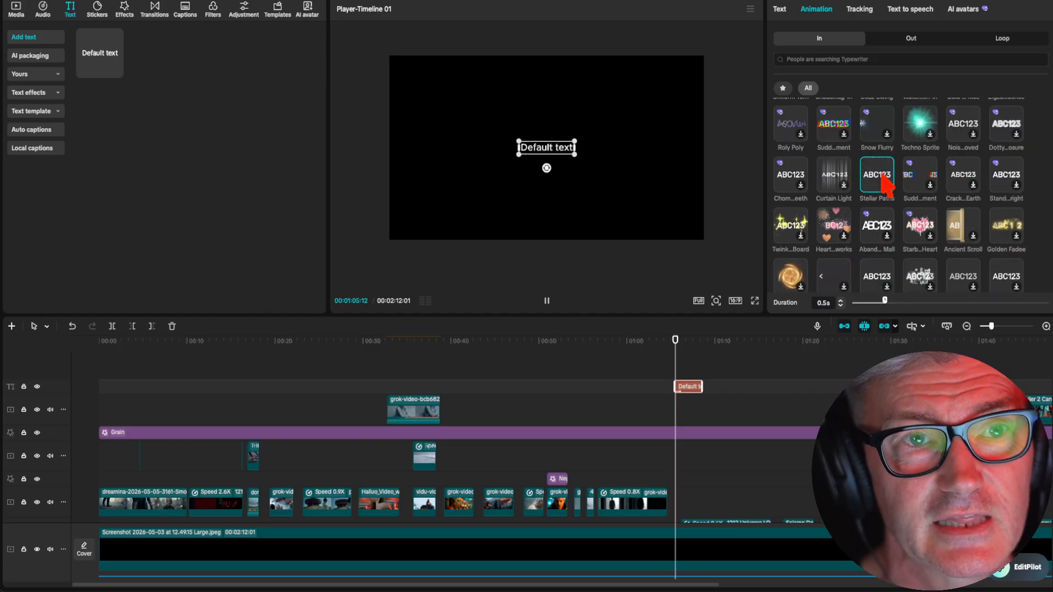
{"action": "left_click", "coordinate": [882, 174]}
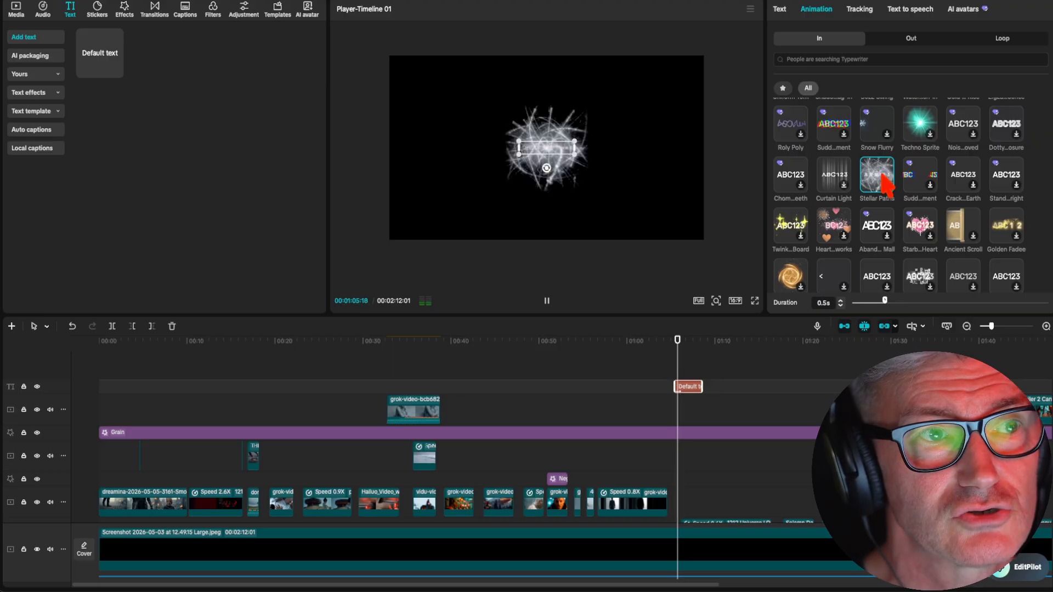
{"action": "left_click_drag", "start_coordinate": [885, 300], "coordinate": [910, 301]}
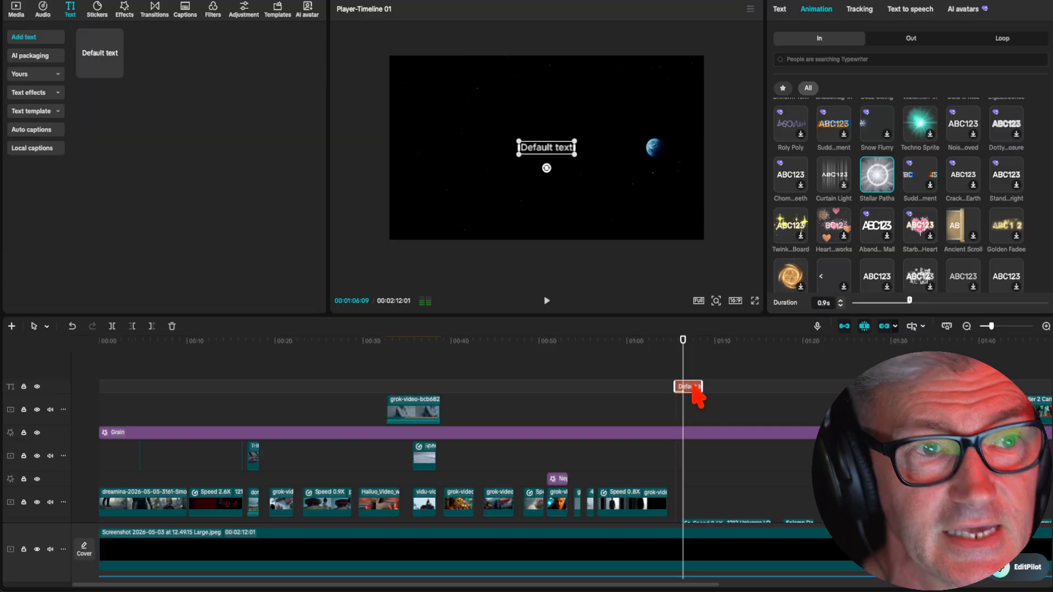
{"action": "key", "text": "Delete"}
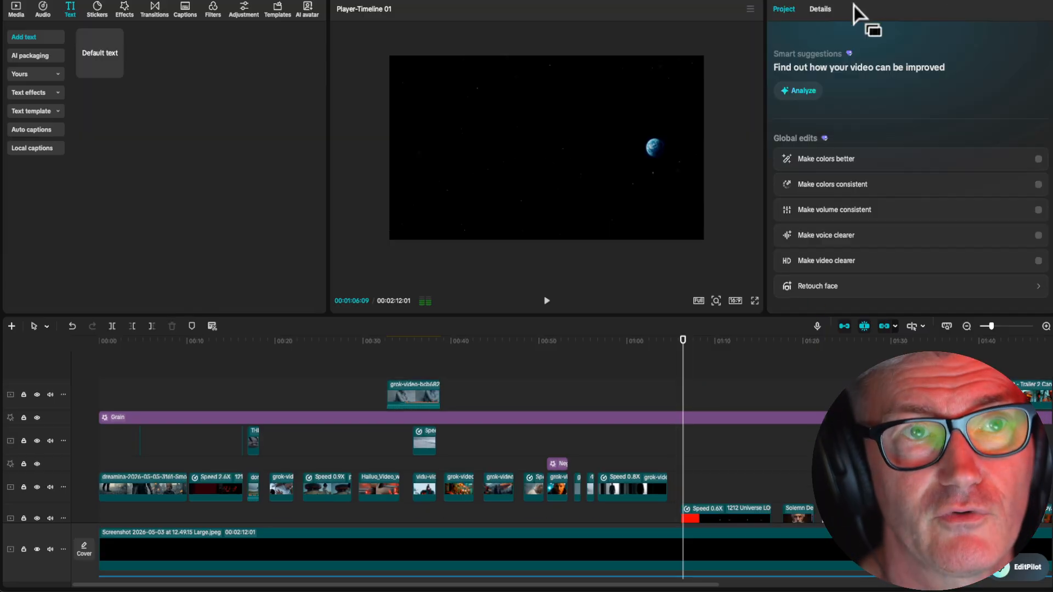
{"action": "left_click", "coordinate": [407, 388]}
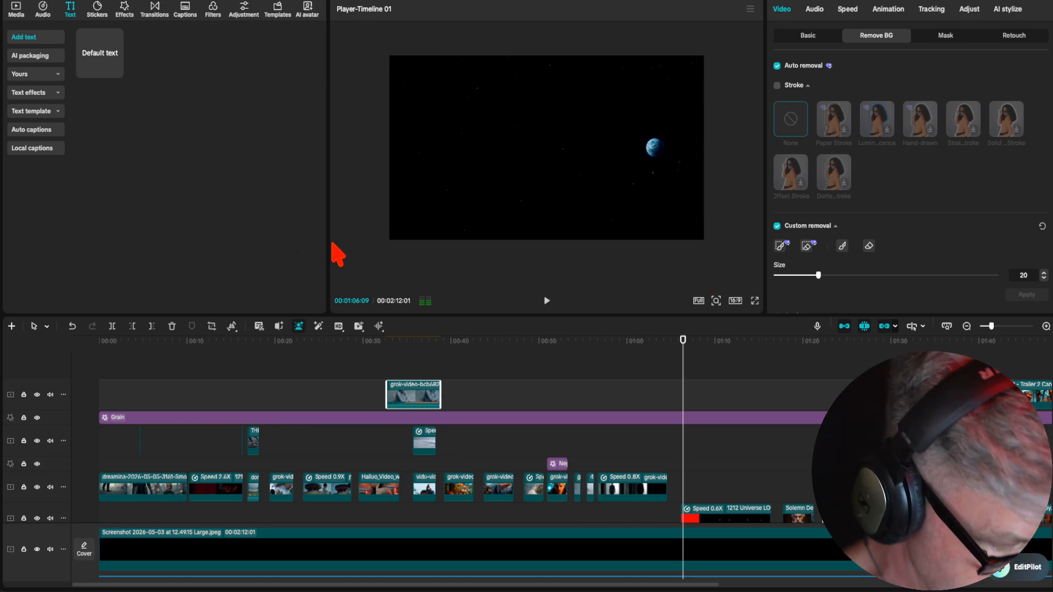
{"action": "key", "text": "super+z"}
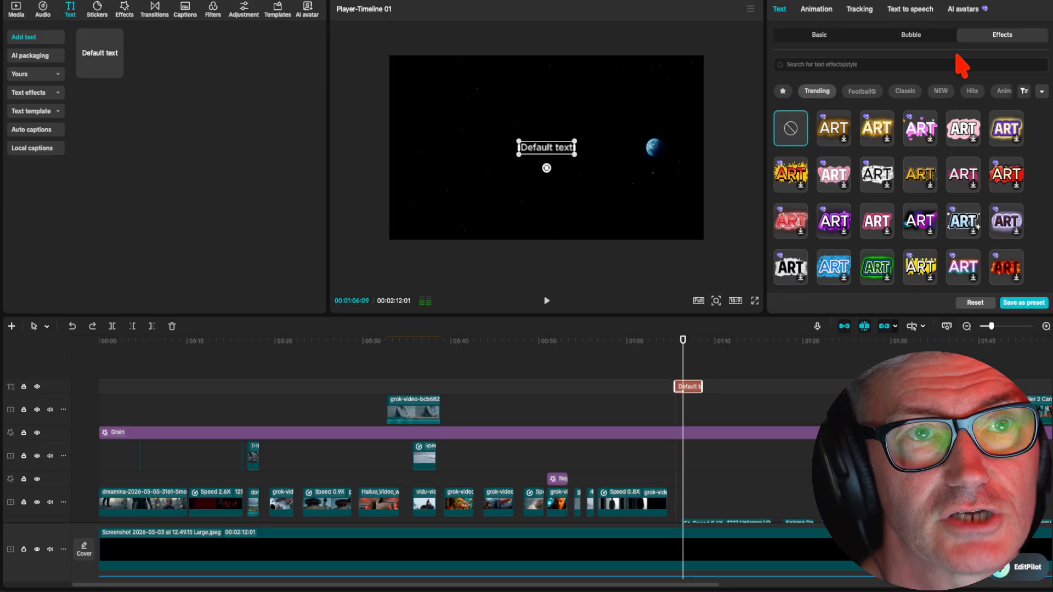
View the default text's tracking options, select the Adam text-to-speech voice, and view the custom voices option.
{"action": "left_click", "coordinate": [860, 10]}
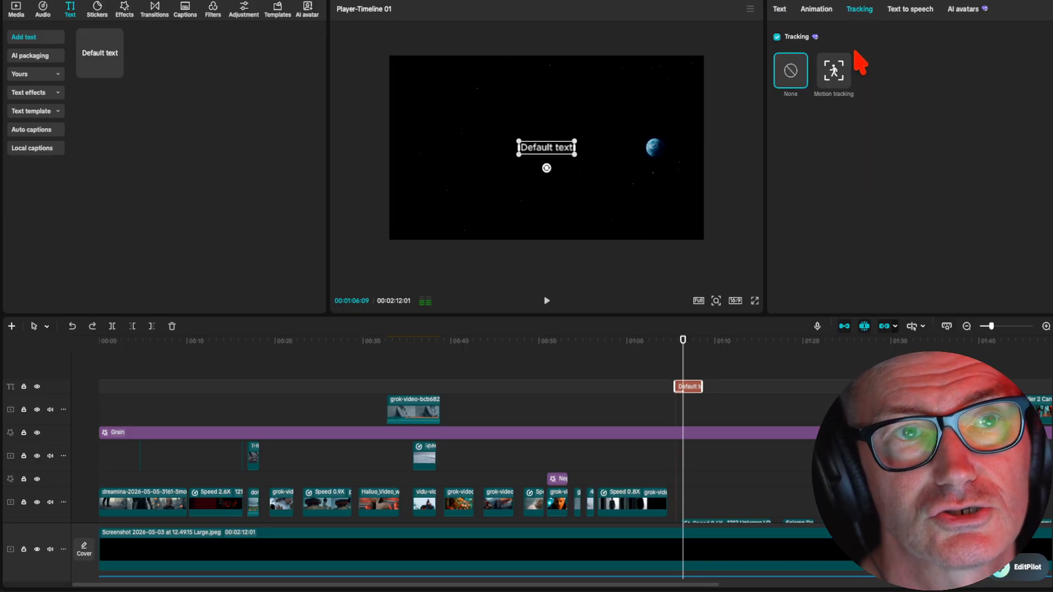
{"action": "left_click", "coordinate": [914, 8]}
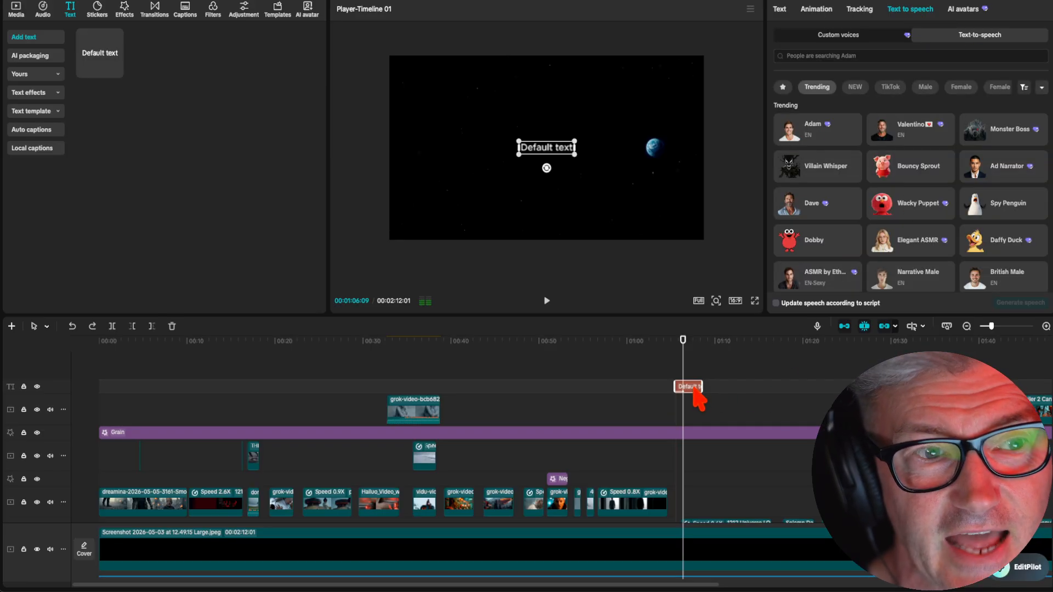
{"action": "left_click", "coordinate": [805, 133]}
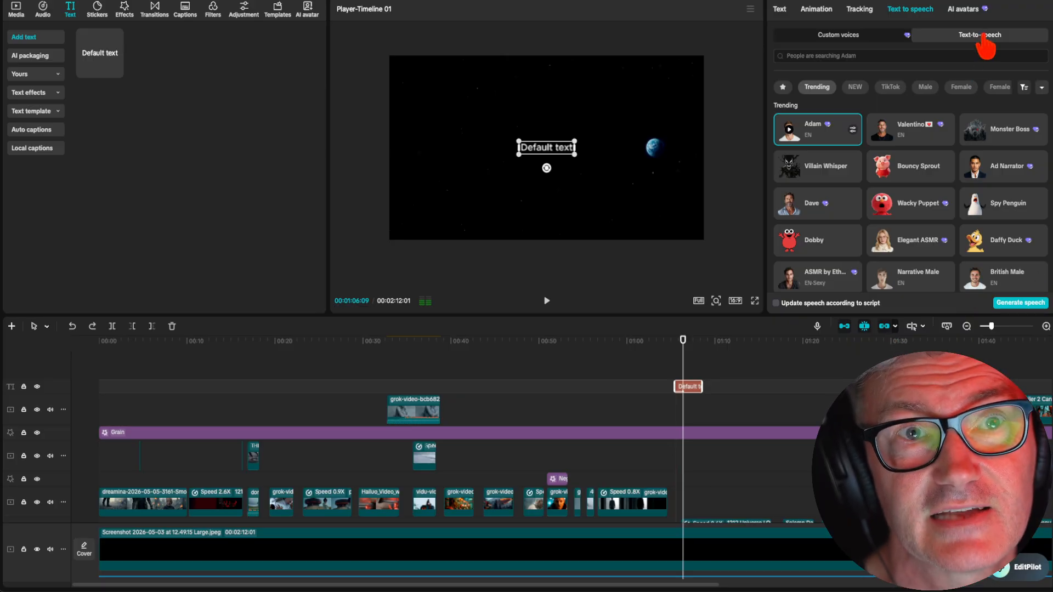
{"action": "left_click", "coordinate": [865, 39]}
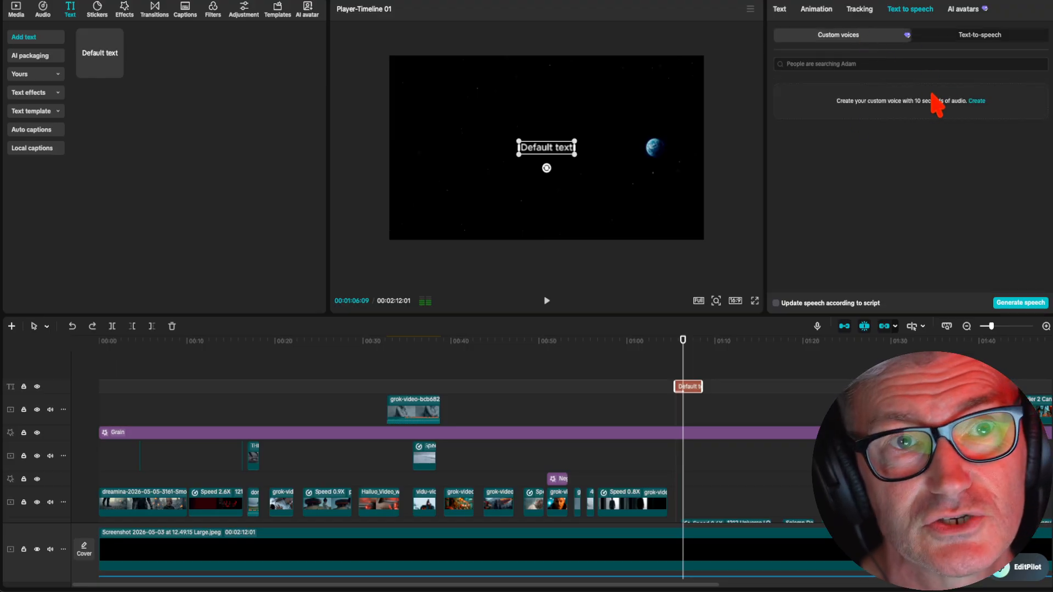
View the AI avatars for the default text and expand the My avatars list.
{"action": "left_click", "coordinate": [974, 11]}
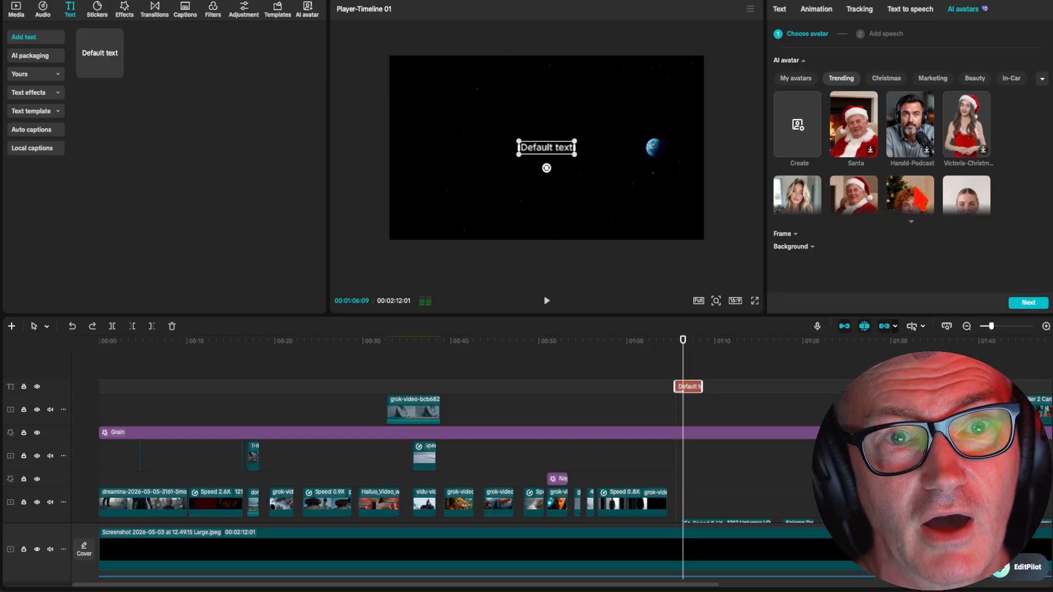
{"action": "left_click", "coordinate": [803, 80]}
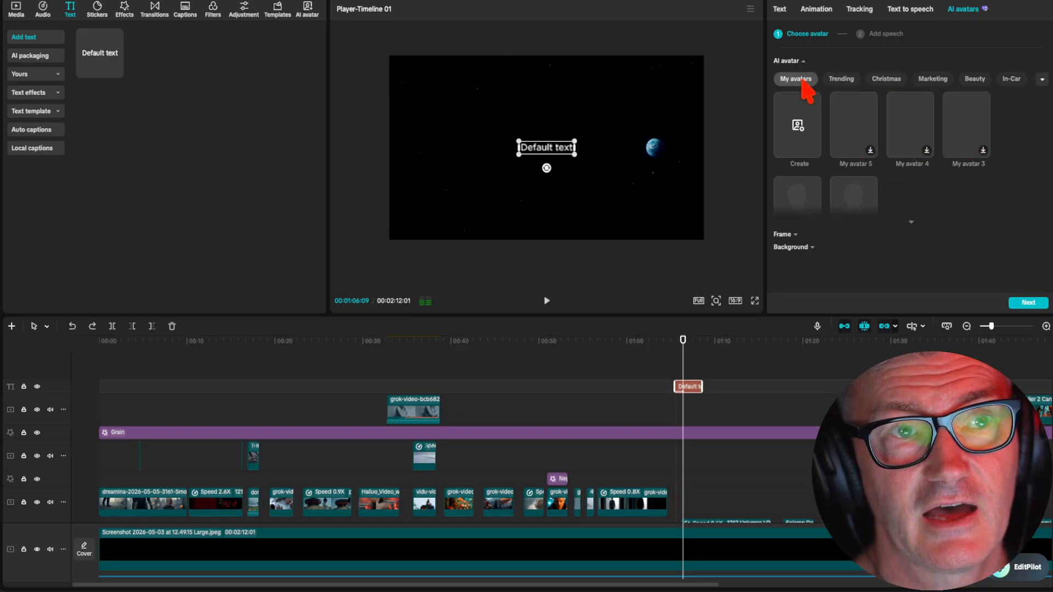
{"action": "left_click", "coordinate": [911, 223]}
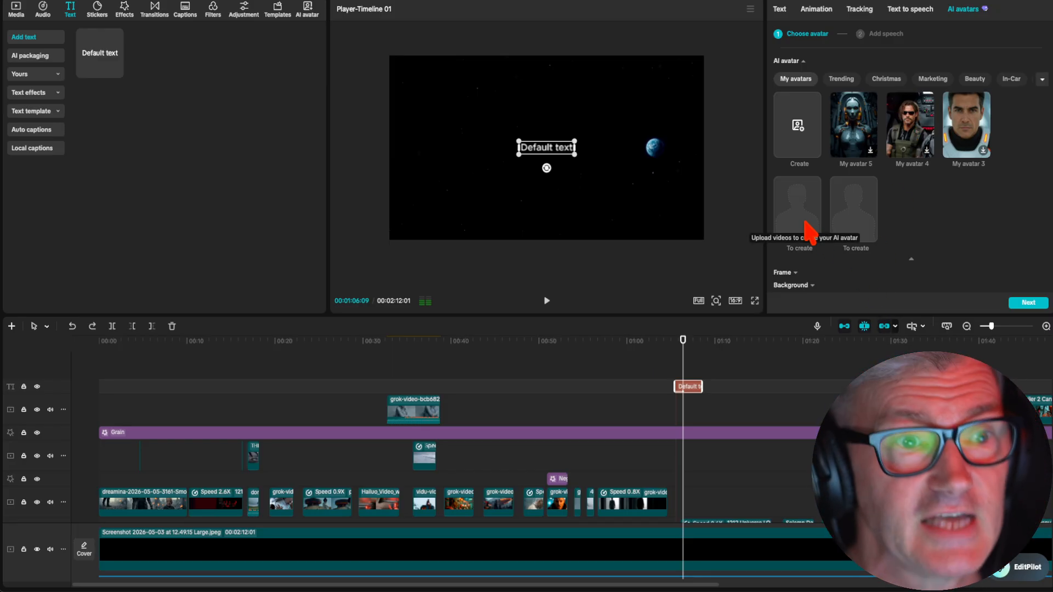
Add the trending walking couple outline sticker to the timeline before the default text and enlarge it to 135% at 00:00:57:10.
{"action": "left_click", "coordinate": [97, 11]}
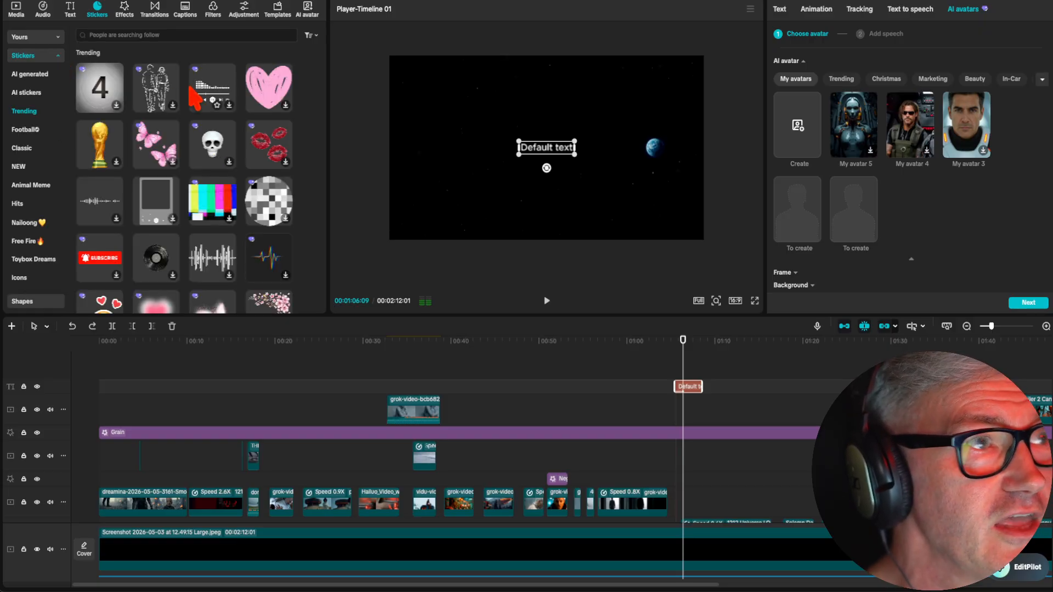
{"action": "left_click_drag", "start_coordinate": [153, 90], "coordinate": [591, 387]}
{"action": "left_click", "coordinate": [604, 341]}
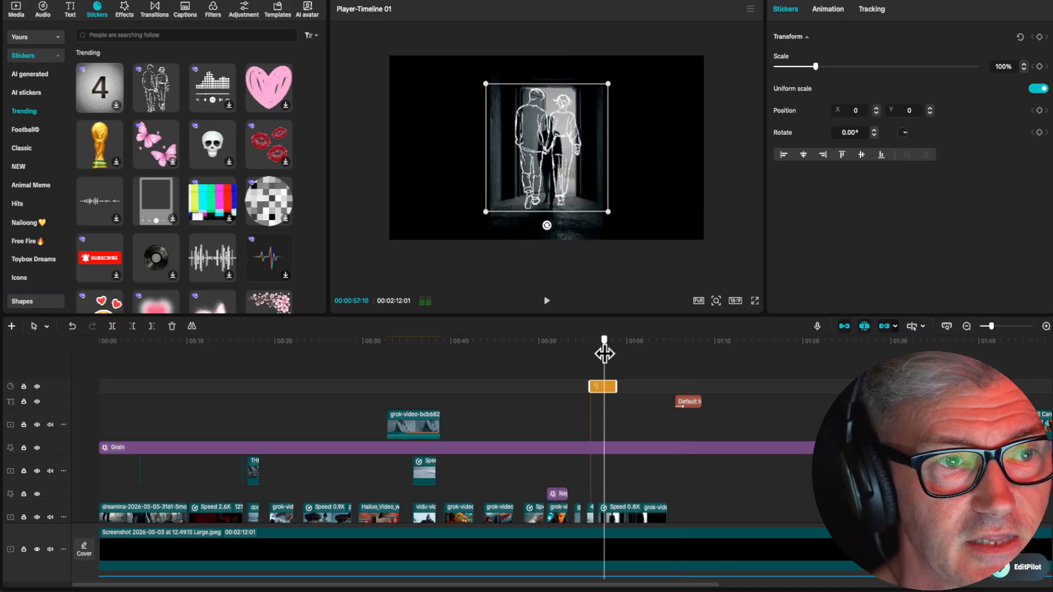
{"action": "left_click_drag", "start_coordinate": [607, 212], "coordinate": [630, 235]}
Browse the trending stickers and view the Football category.
{"action": "scroll", "coordinate": [189, 236], "scroll_direction": "down", "scroll_amount": 10}
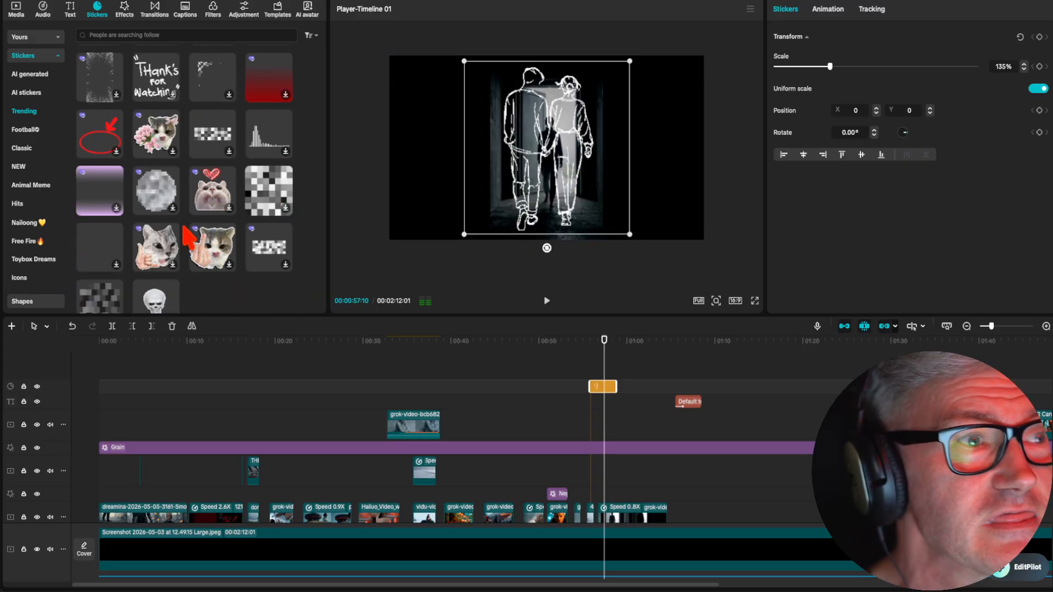
{"action": "scroll", "coordinate": [189, 237], "scroll_direction": "down", "scroll_amount": 10}
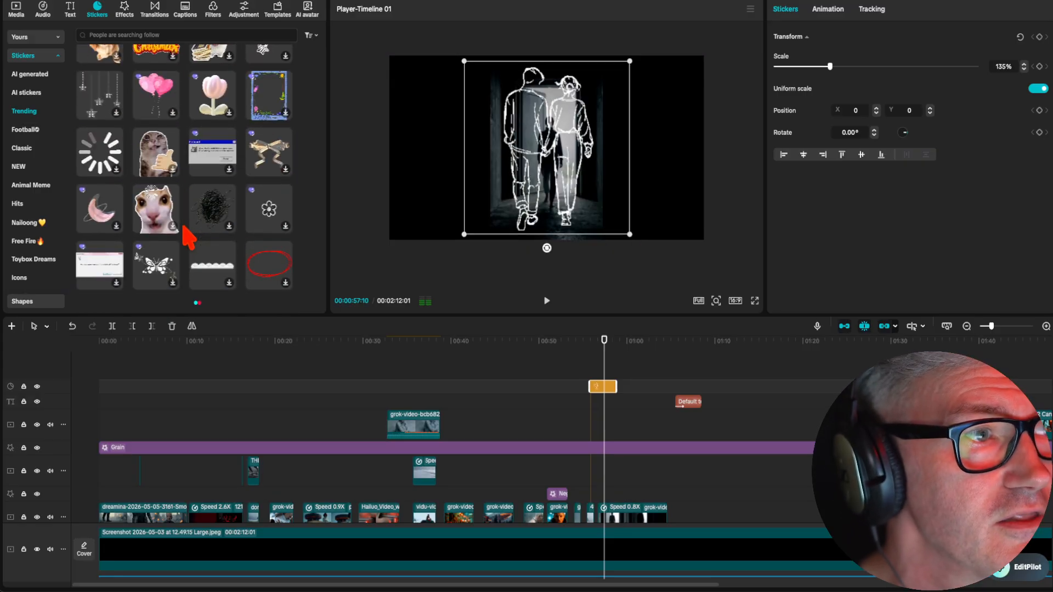
{"action": "scroll", "coordinate": [190, 237], "scroll_direction": "down", "scroll_amount": 5}
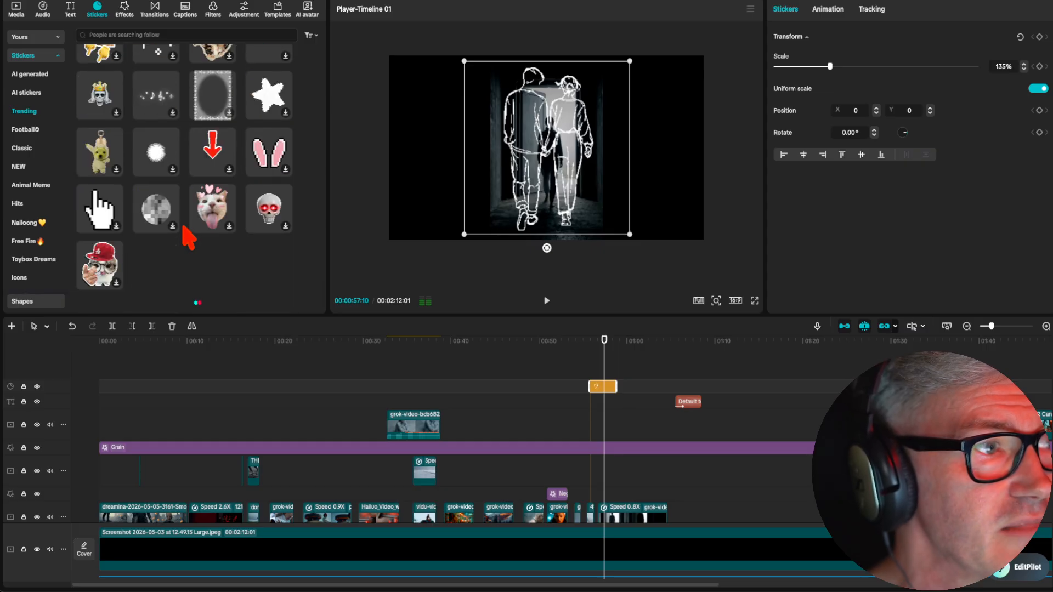
{"action": "left_click", "coordinate": [21, 129]}
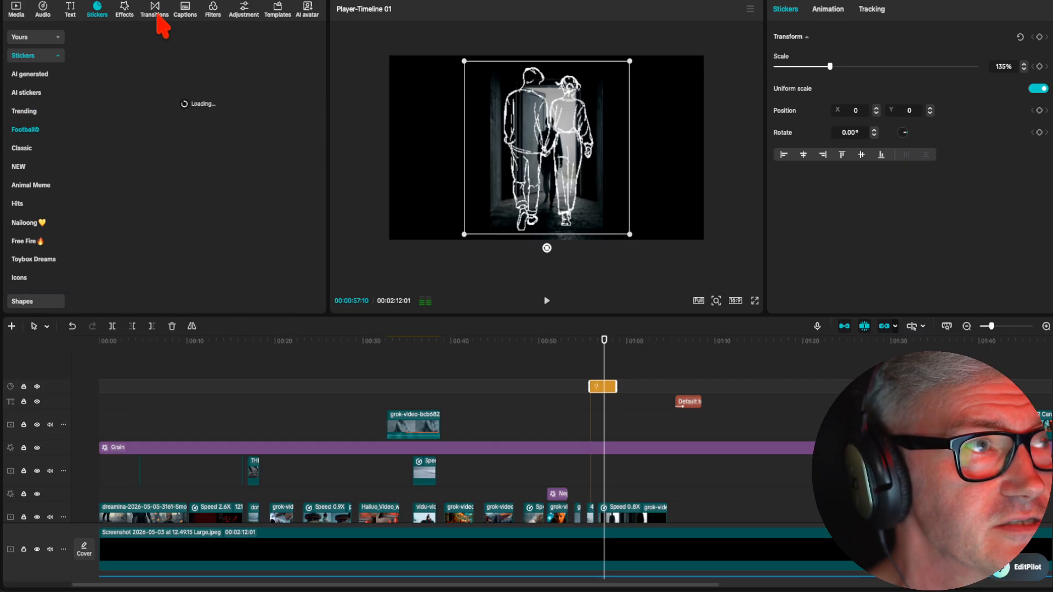
Add a square shape to the sticker track ahead of the couple sticker and preview it at 00:00:50:02.
{"action": "left_click", "coordinate": [57, 56]}
{"action": "left_click", "coordinate": [56, 74]}
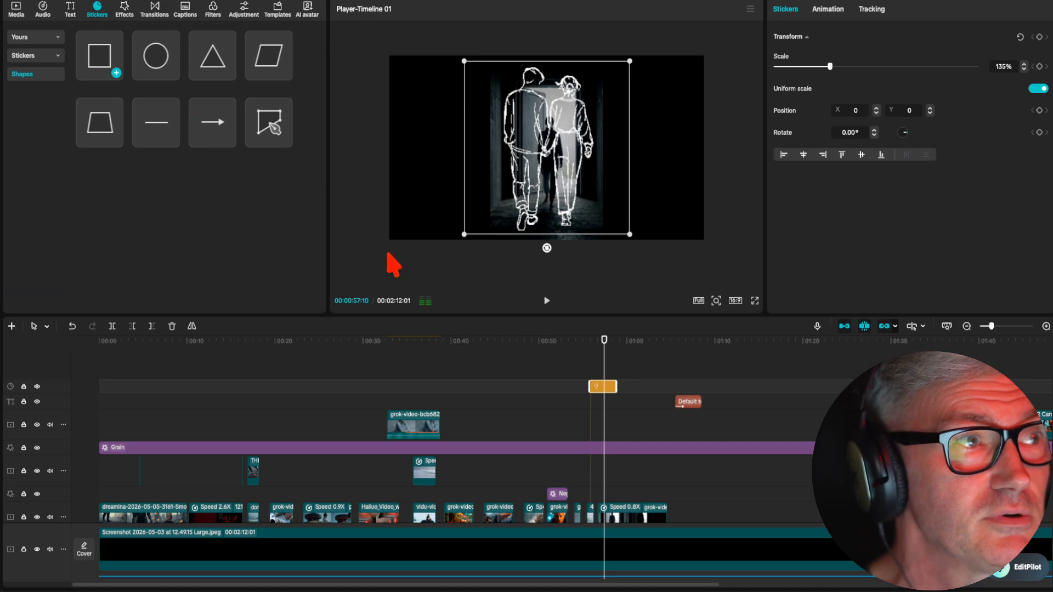
{"action": "left_click_drag", "start_coordinate": [388, 254], "coordinate": [528, 391]}
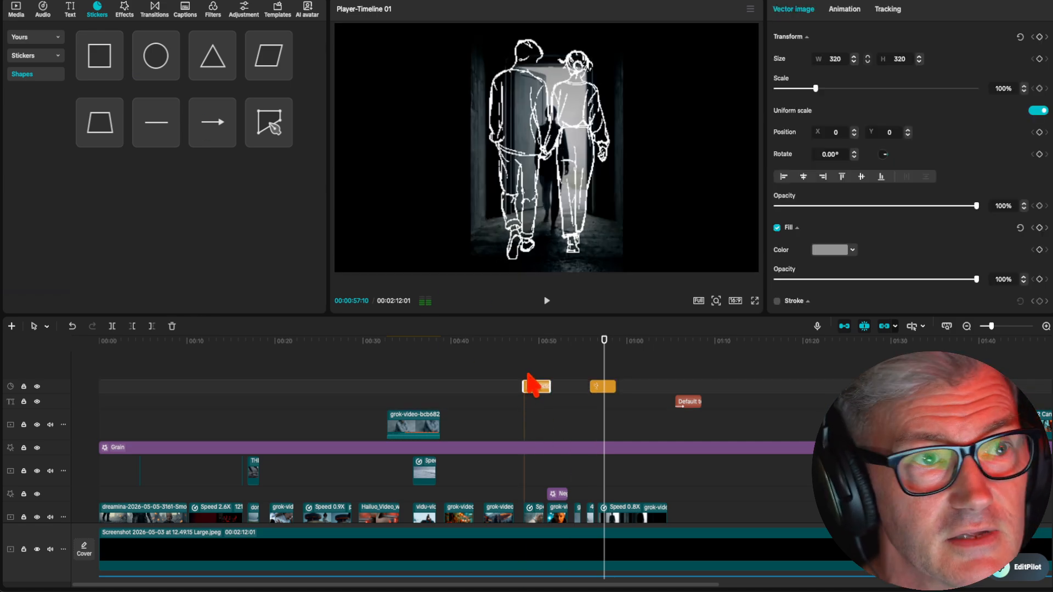
{"action": "left_click", "coordinate": [540, 353]}
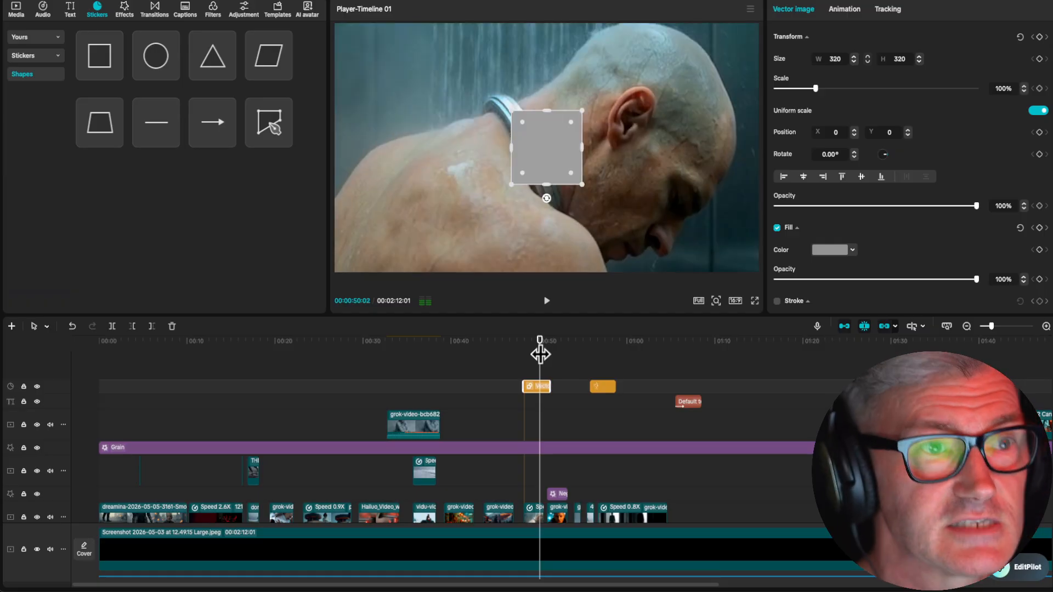
Add the trending Dream Expansion video effect to the timeline after the default text and preview it from 00:01:17:17.
{"action": "left_click_drag", "start_coordinate": [514, 368], "coordinate": [738, 431]}
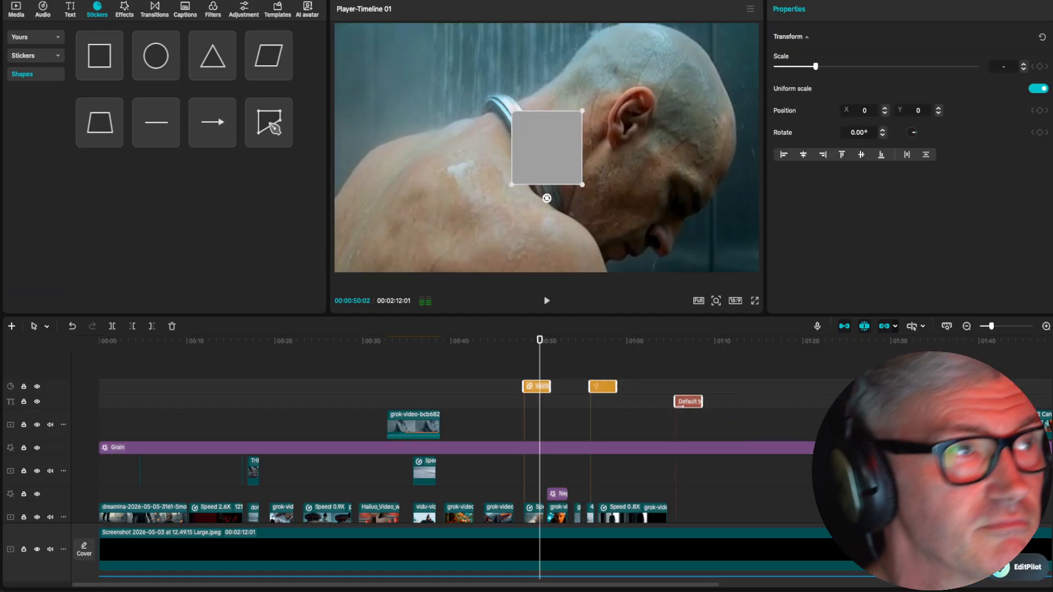
{"action": "left_click", "coordinate": [131, 10]}
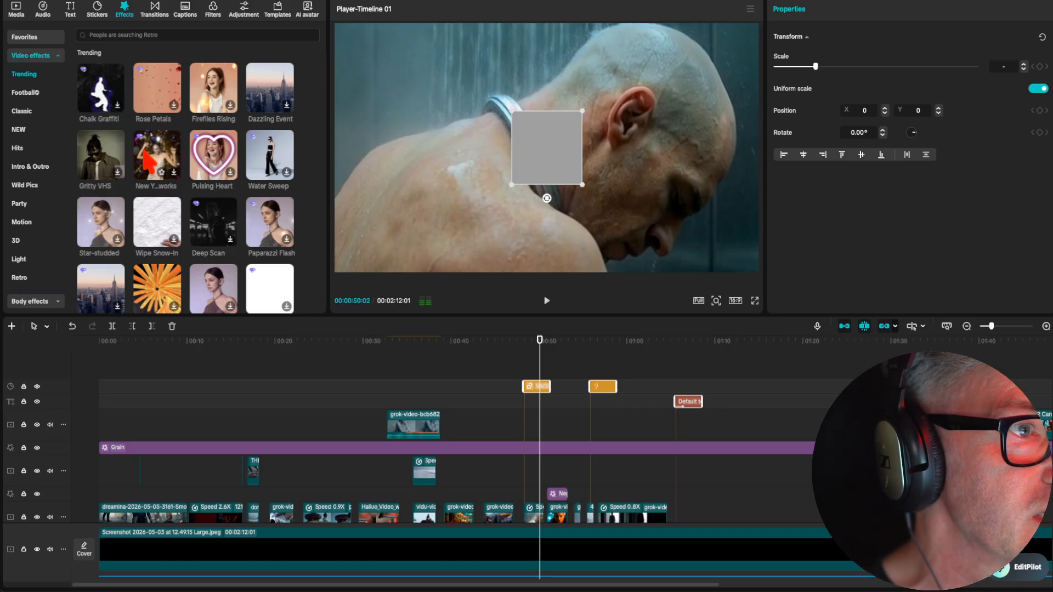
{"action": "scroll", "coordinate": [204, 236], "scroll_direction": "down", "scroll_amount": 5}
{"action": "scroll", "coordinate": [203, 240], "scroll_direction": "up", "scroll_amount": 3}
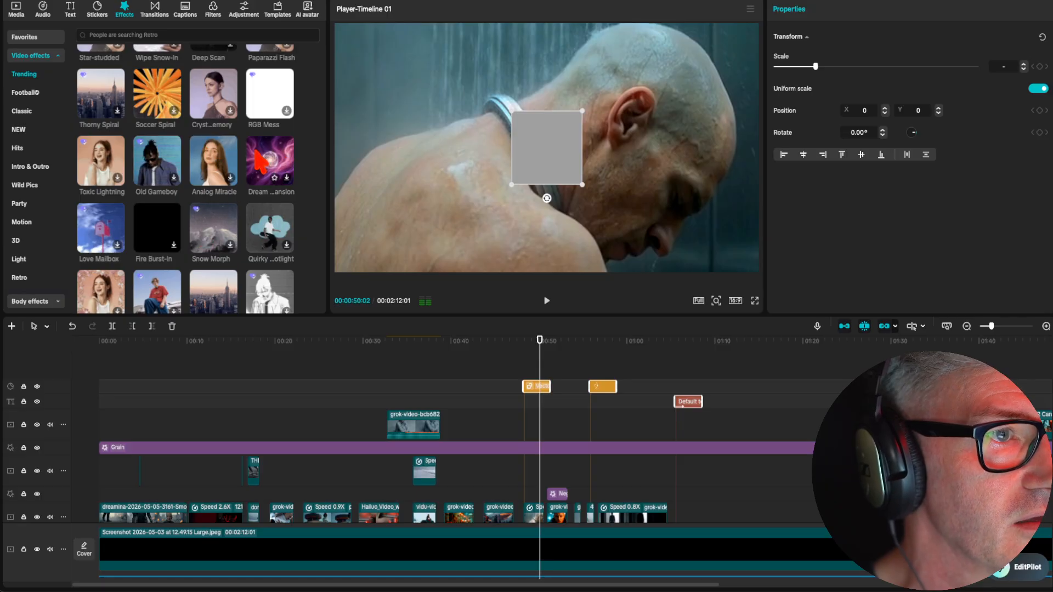
{"action": "left_click_drag", "start_coordinate": [286, 160], "coordinate": [781, 399]}
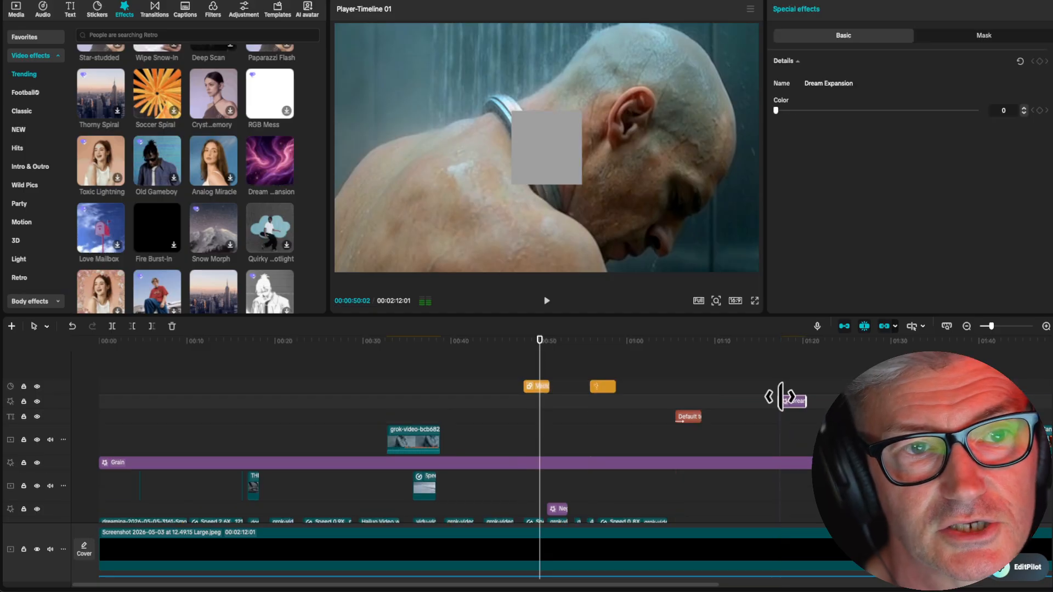
{"action": "left_click", "coordinate": [783, 340]}
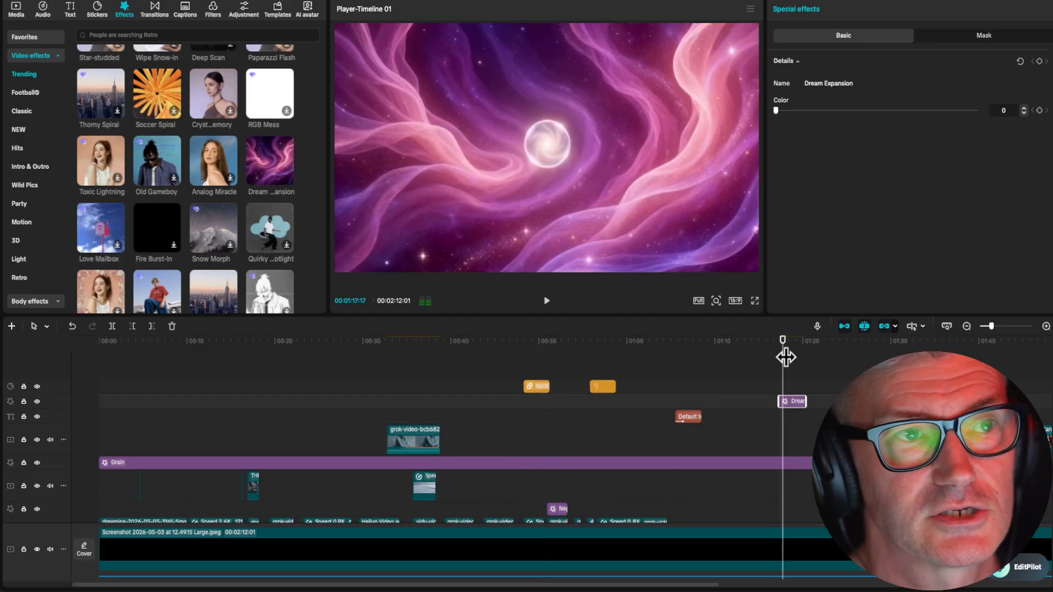
{"action": "key", "text": "space"}
{"action": "key", "text": "space"}
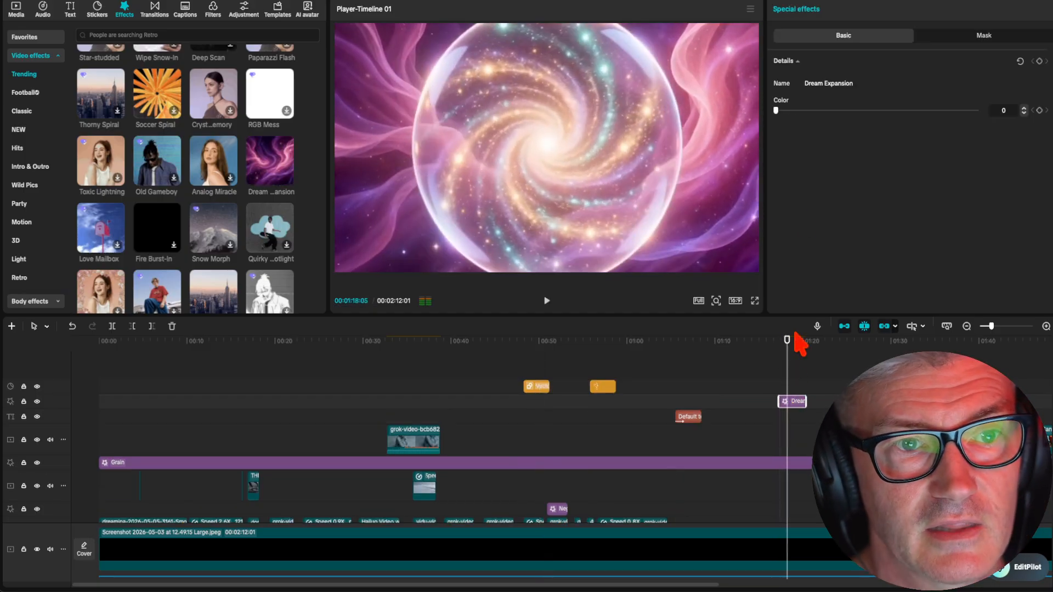
Raise the Dream Expansion effect's color value slightly and view its mask options.
{"action": "mouse_move", "coordinate": [776, 110]}
{"action": "left_mouse_down"}
{"action": "mouse_move", "coordinate": [906, 115]}
{"action": "mouse_move", "coordinate": [786, 122]}
{"action": "left_mouse_up"}
{"action": "left_click", "coordinate": [987, 37]}
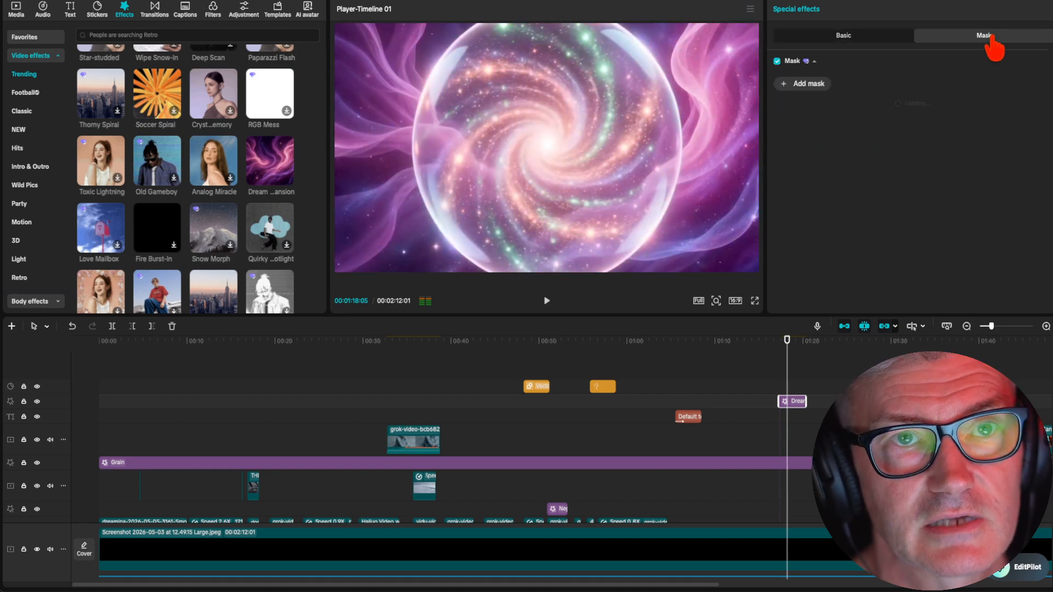
{"action": "left_click", "coordinate": [804, 87]}
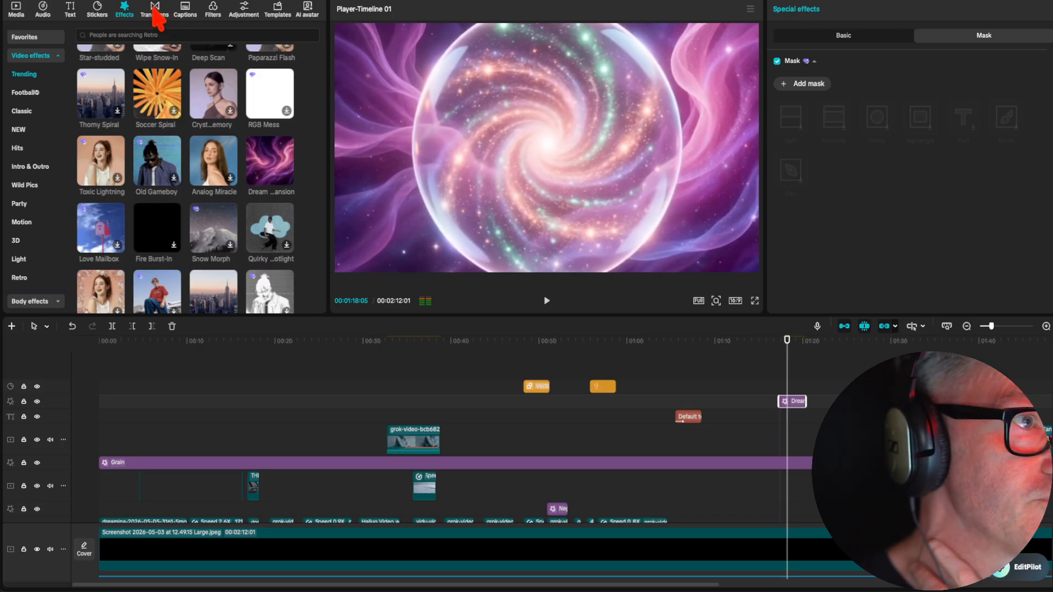
Look through the video effect categories and the trending body effects, and pick Partial Blur.
{"action": "scroll", "coordinate": [34, 187], "scroll_direction": "down", "scroll_amount": 5}
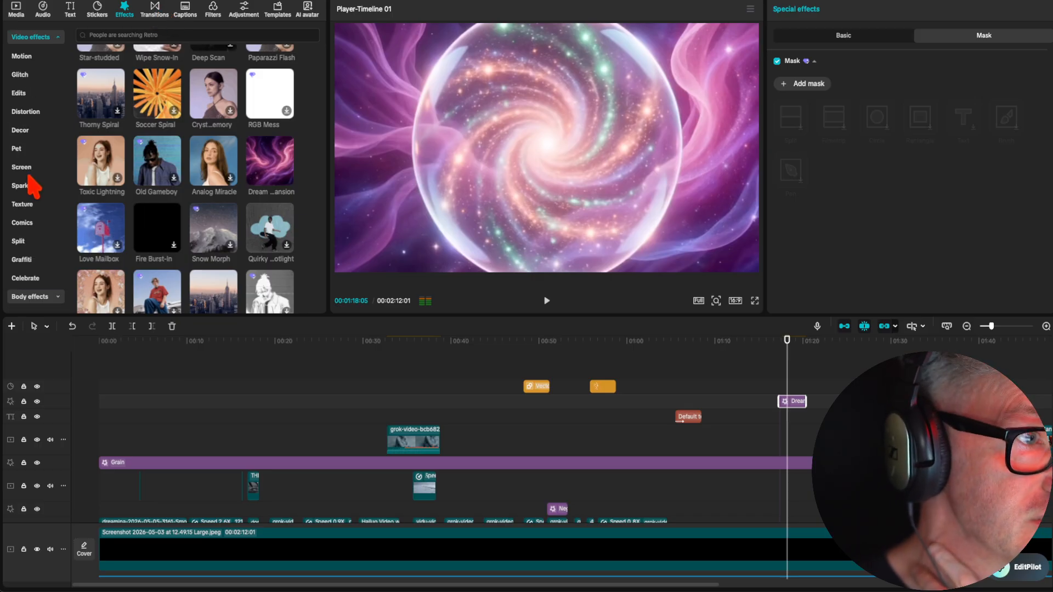
{"action": "left_click", "coordinate": [57, 298]}
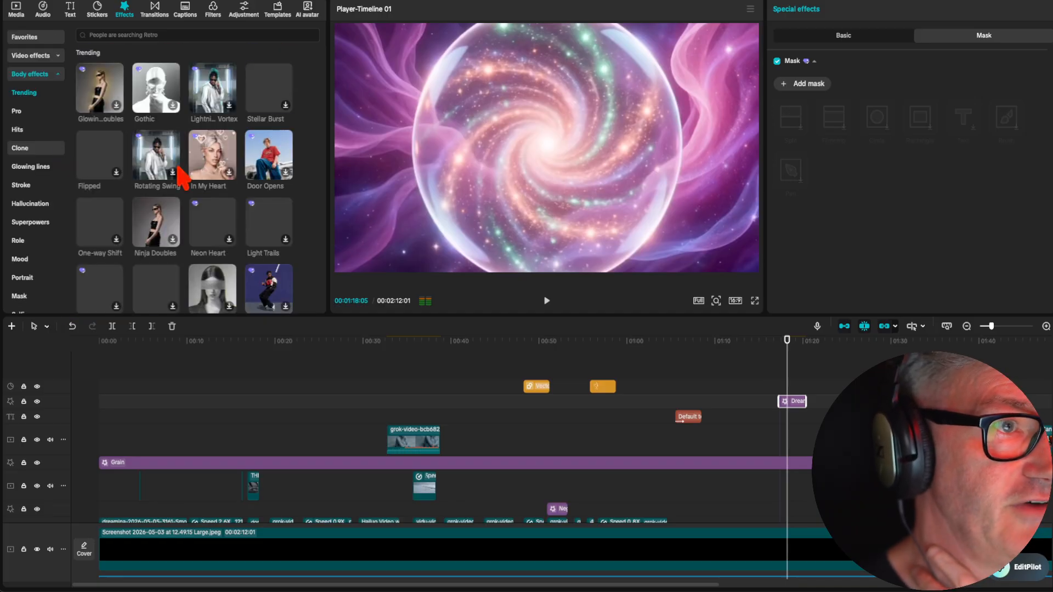
{"action": "left_click", "coordinate": [408, 447]}
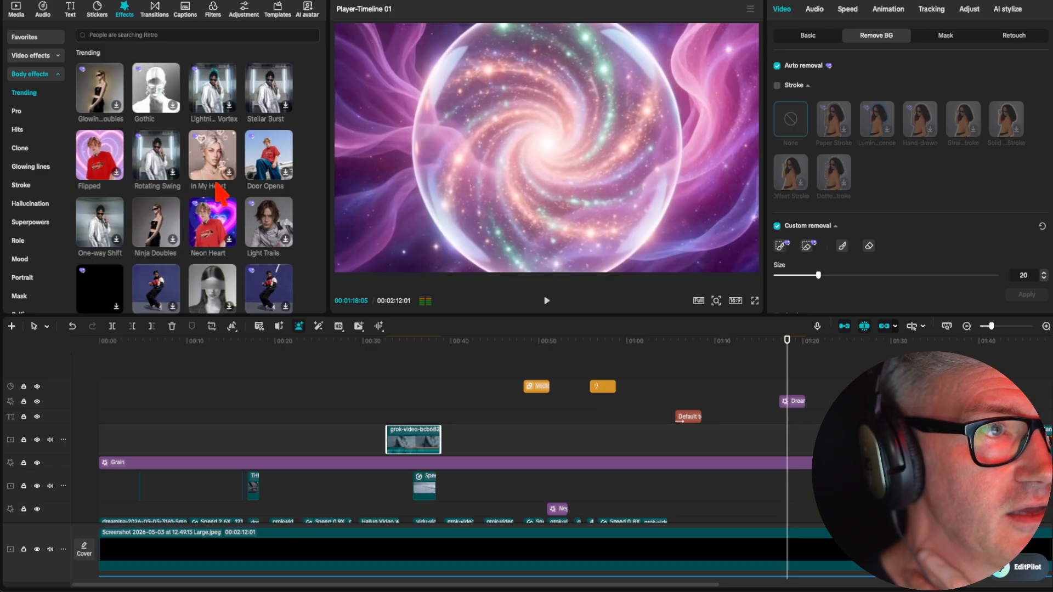
{"action": "scroll", "coordinate": [282, 236], "scroll_direction": "down", "scroll_amount": 1}
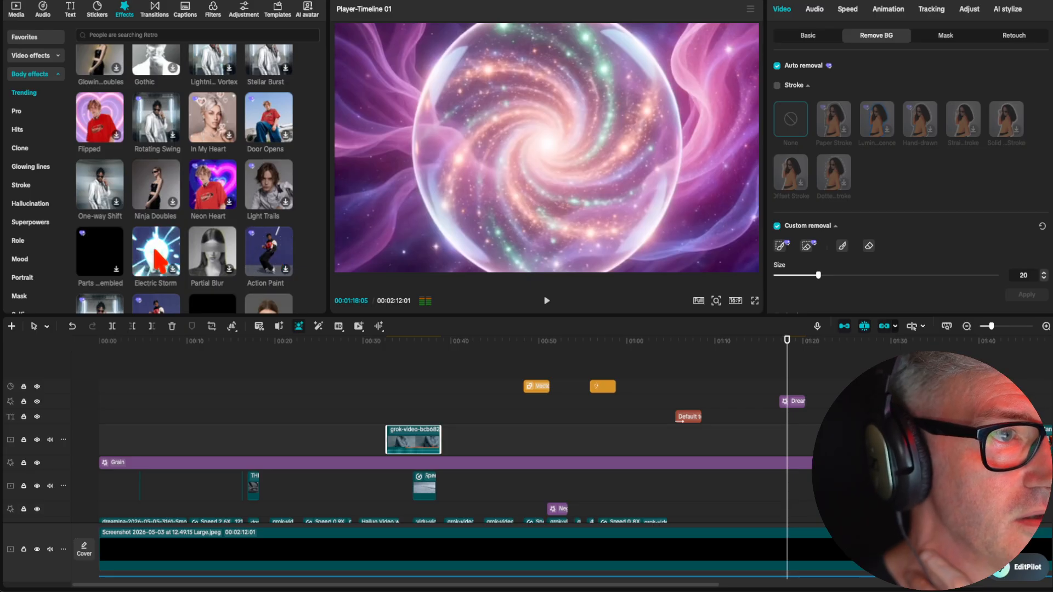
{"action": "left_click", "coordinate": [225, 262]}
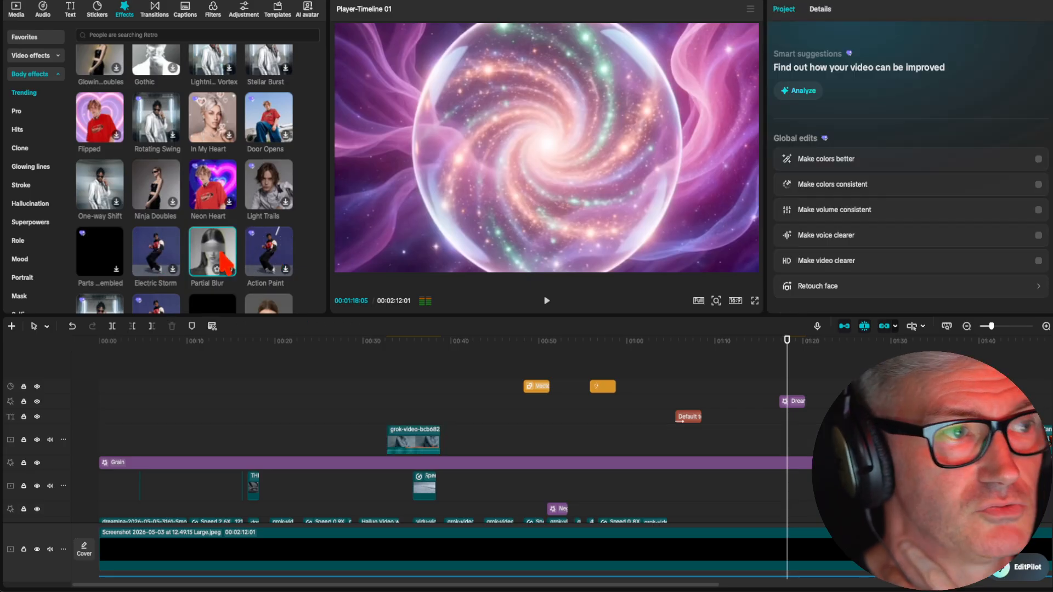
Play the grok-video clip of the seated woman and preview the Partial Blur body effect at 00:00:34:22.
{"action": "left_click", "coordinate": [396, 345]}
{"action": "key", "text": "space"}
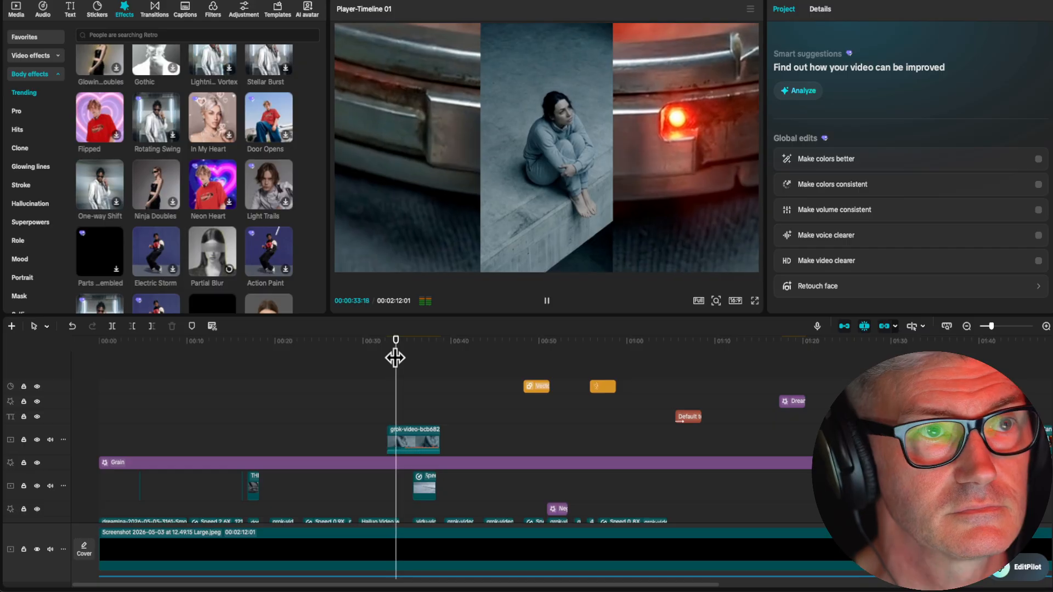
{"action": "key", "text": "space"}
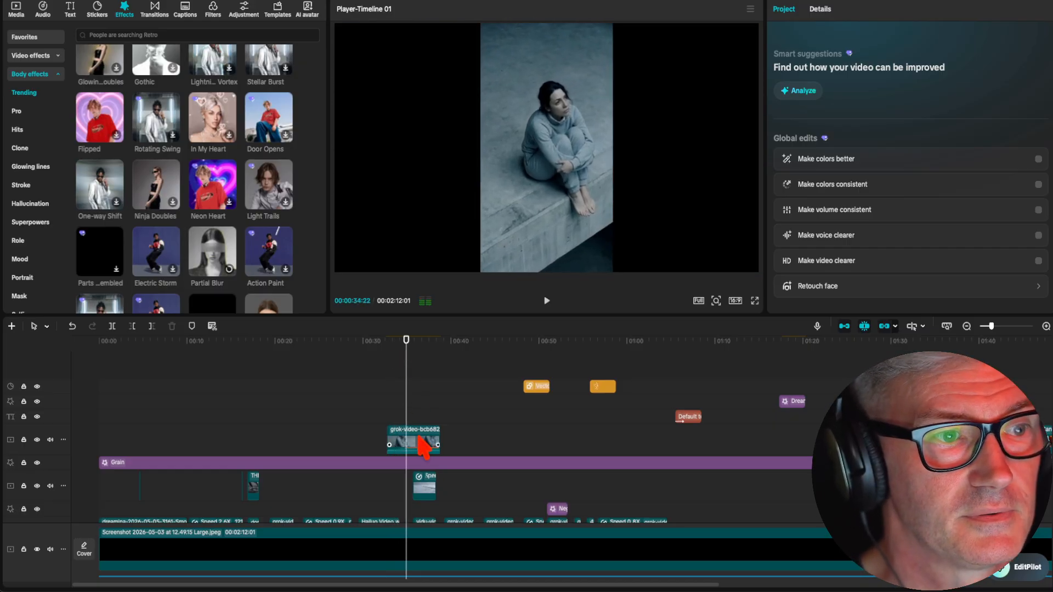
{"action": "left_click", "coordinate": [424, 447]}
{"action": "left_click", "coordinate": [219, 253]}
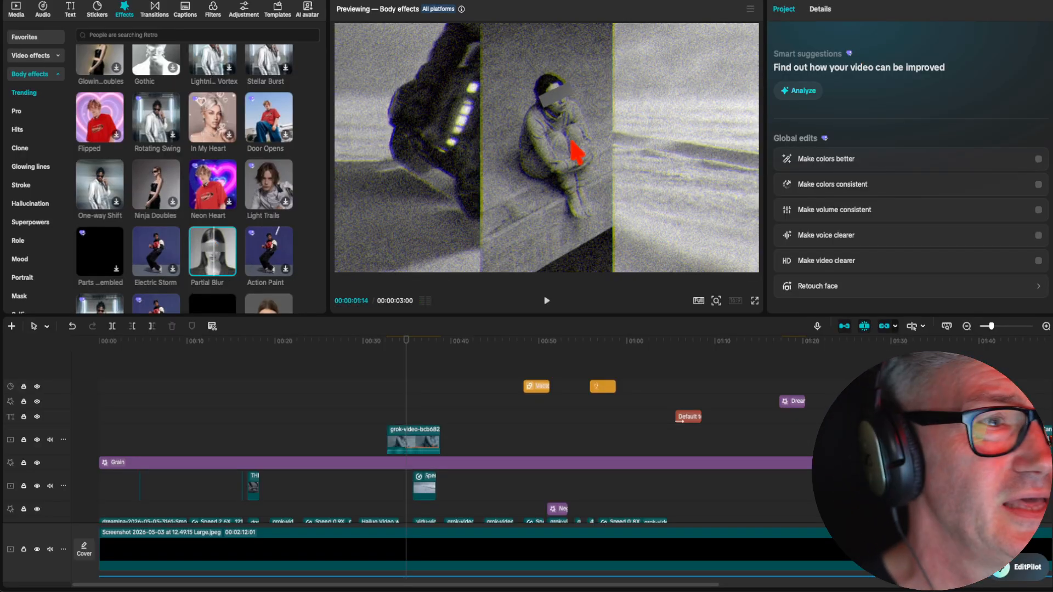
Browse the rest of the trending body effects, view the Pro category and collapse the body effects list.
{"action": "scroll", "coordinate": [214, 175], "scroll_direction": "down", "scroll_amount": 5}
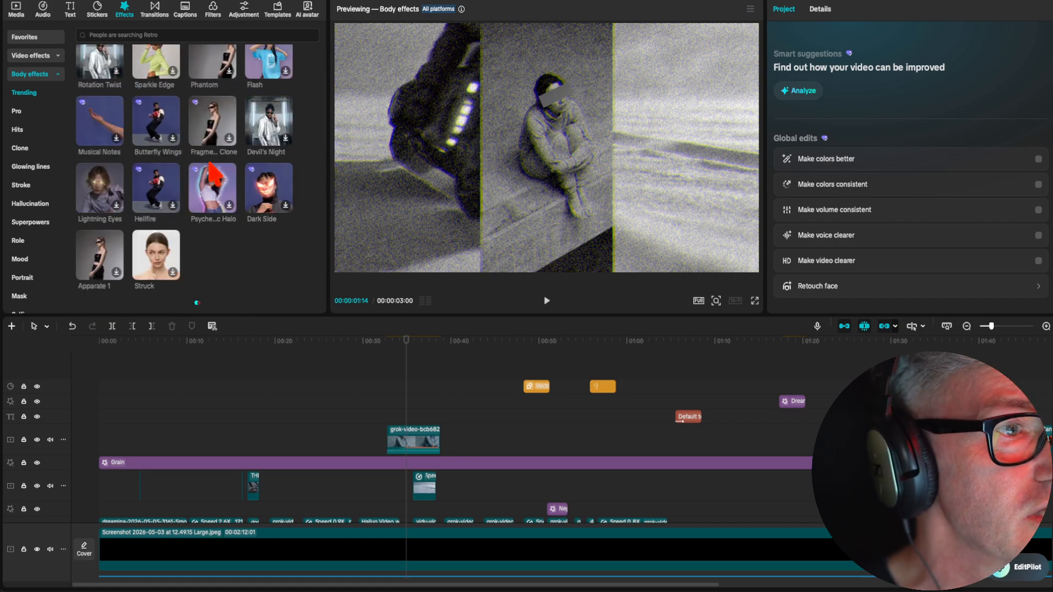
{"action": "scroll", "coordinate": [210, 167], "scroll_direction": "down", "scroll_amount": 10}
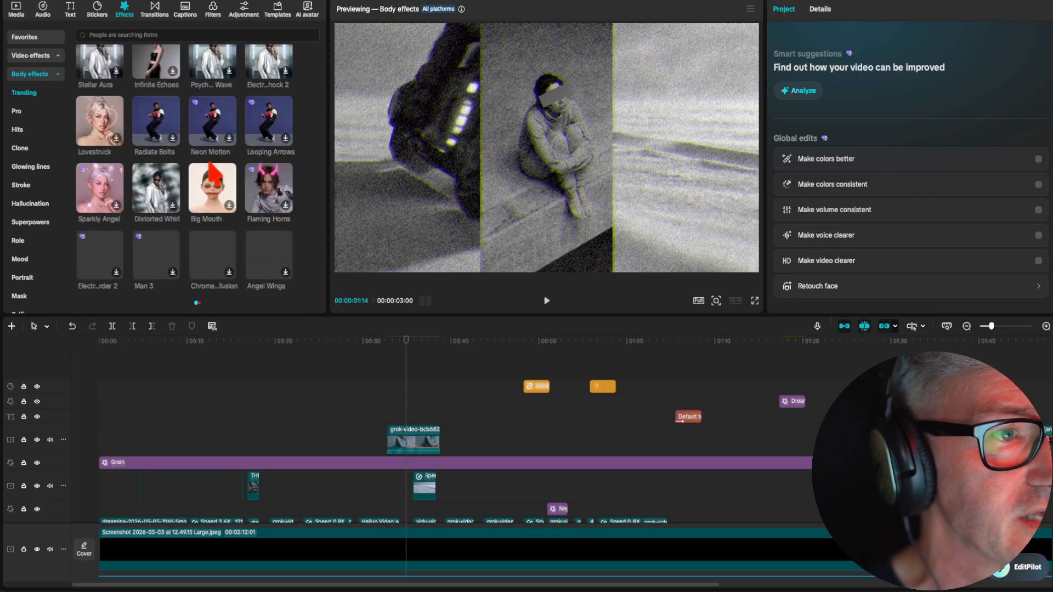
{"action": "scroll", "coordinate": [214, 174], "scroll_direction": "down", "scroll_amount": 5}
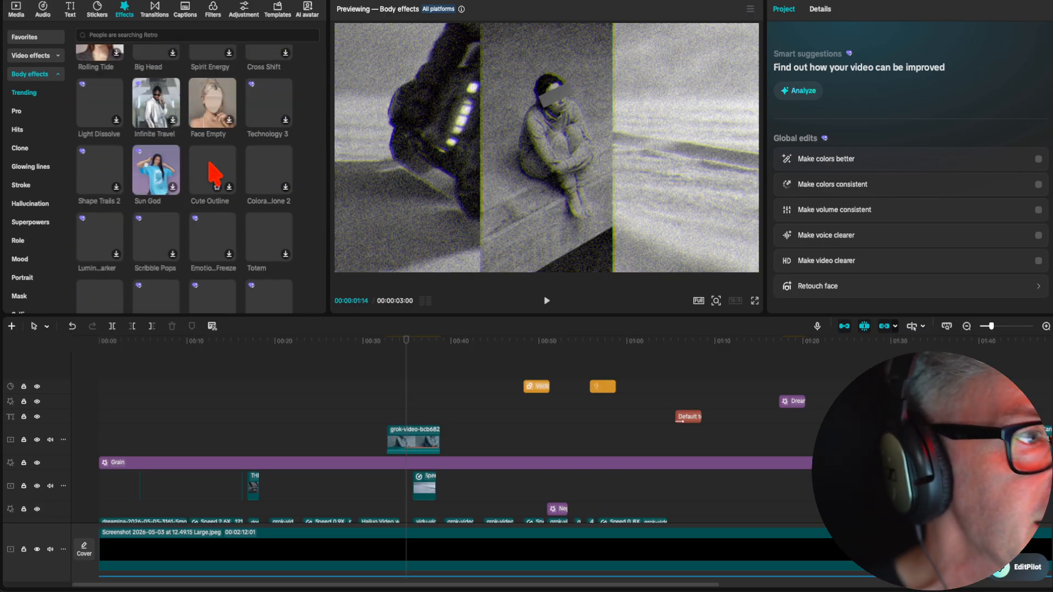
{"action": "scroll", "coordinate": [208, 163], "scroll_direction": "down", "scroll_amount": 2}
{"action": "left_click", "coordinate": [47, 109]}
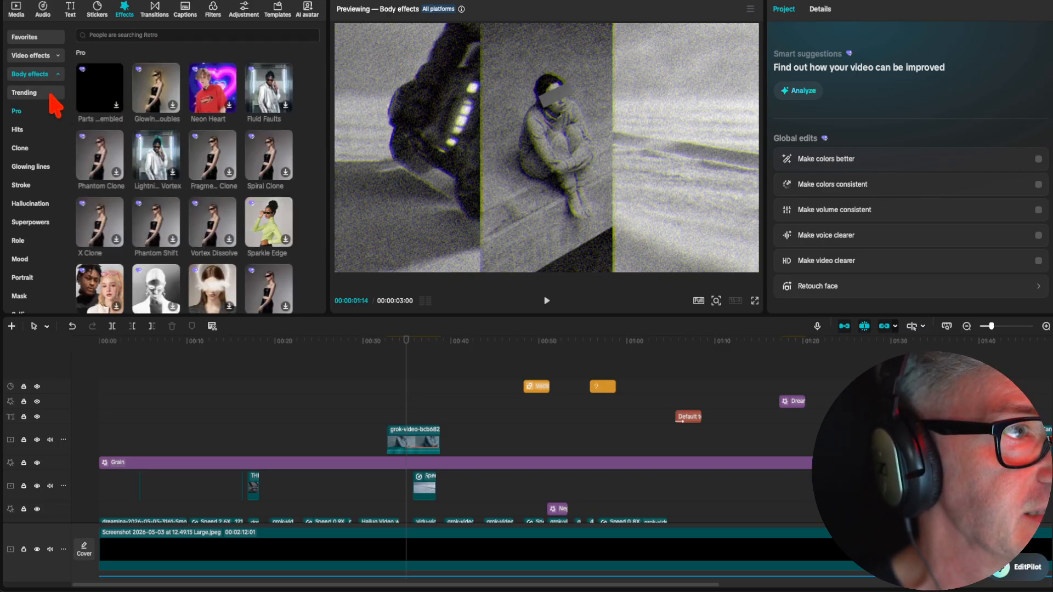
{"action": "left_click", "coordinate": [58, 74]}
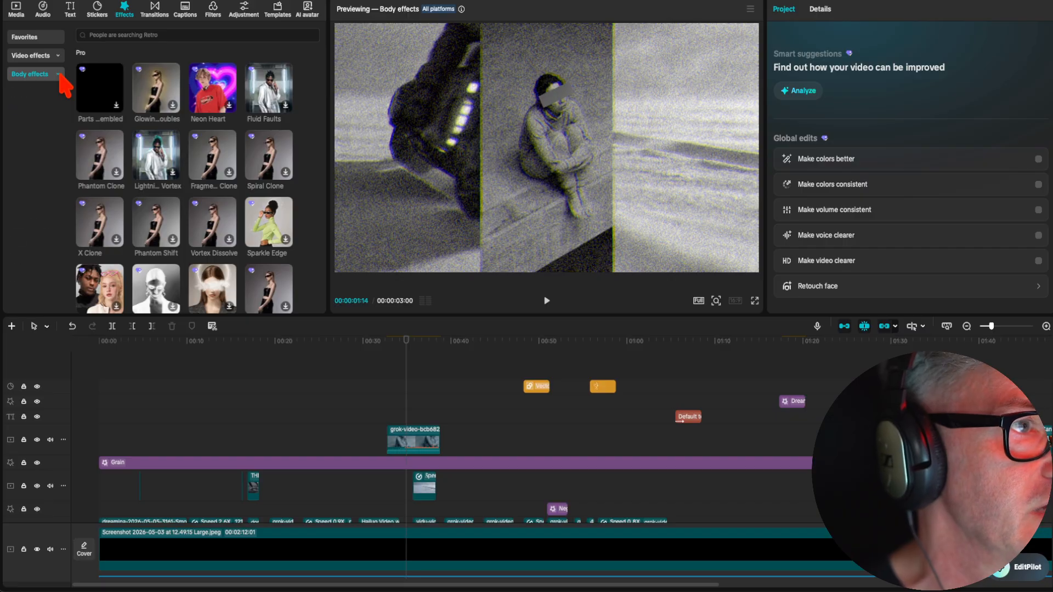
Browse the trending transitions and try to place the Football category's Match Lineup transition on an empty part of the timeline.
{"action": "left_click", "coordinate": [155, 12]}
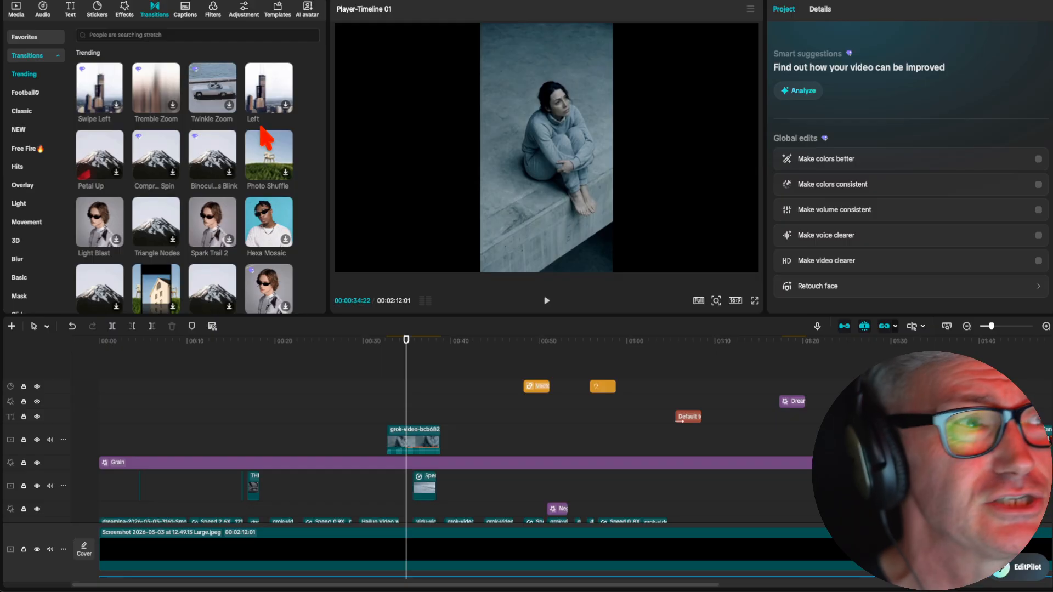
{"action": "scroll", "coordinate": [212, 212], "scroll_direction": "down", "scroll_amount": 5}
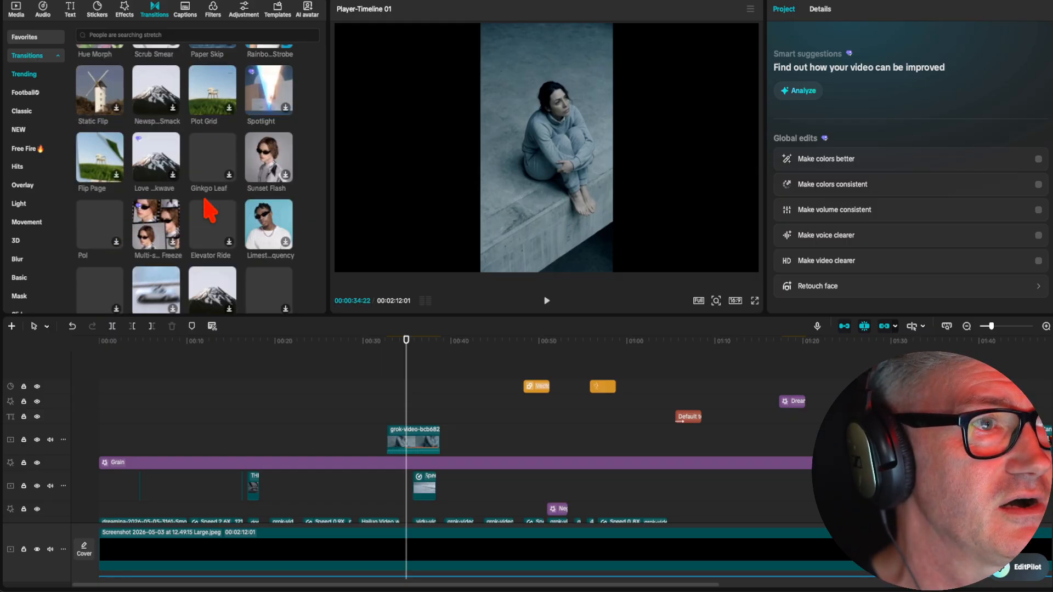
{"action": "scroll", "coordinate": [210, 210], "scroll_direction": "down", "scroll_amount": 3}
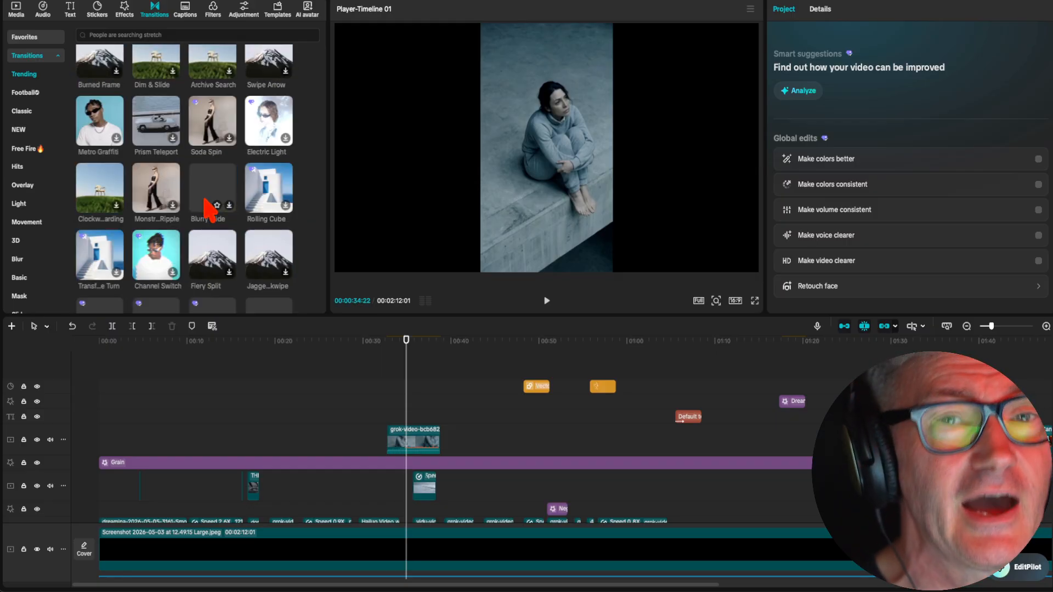
{"action": "scroll", "coordinate": [210, 210], "scroll_direction": "down", "scroll_amount": 4}
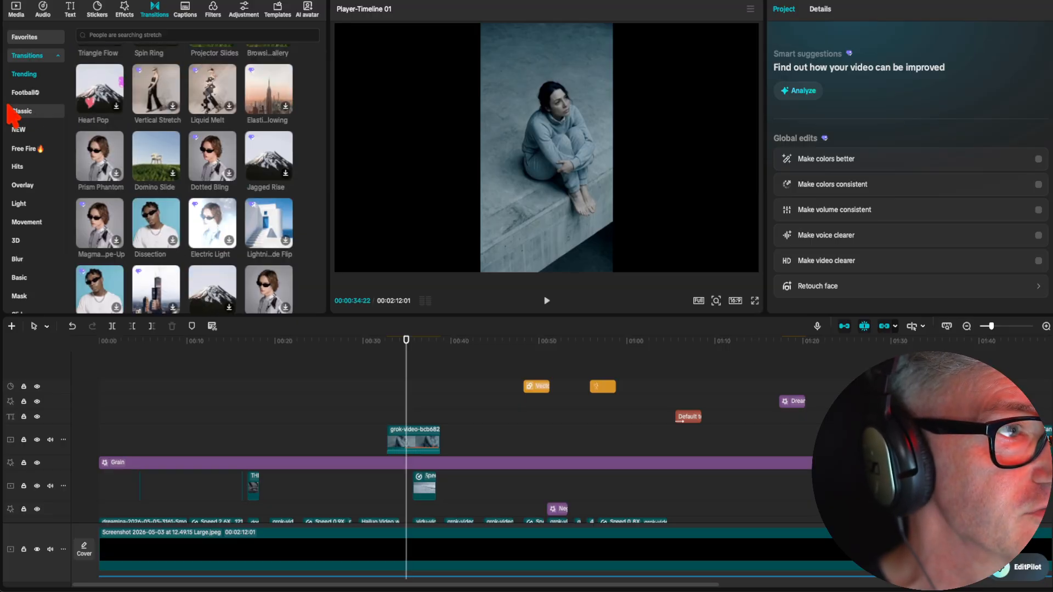
{"action": "left_click", "coordinate": [17, 94]}
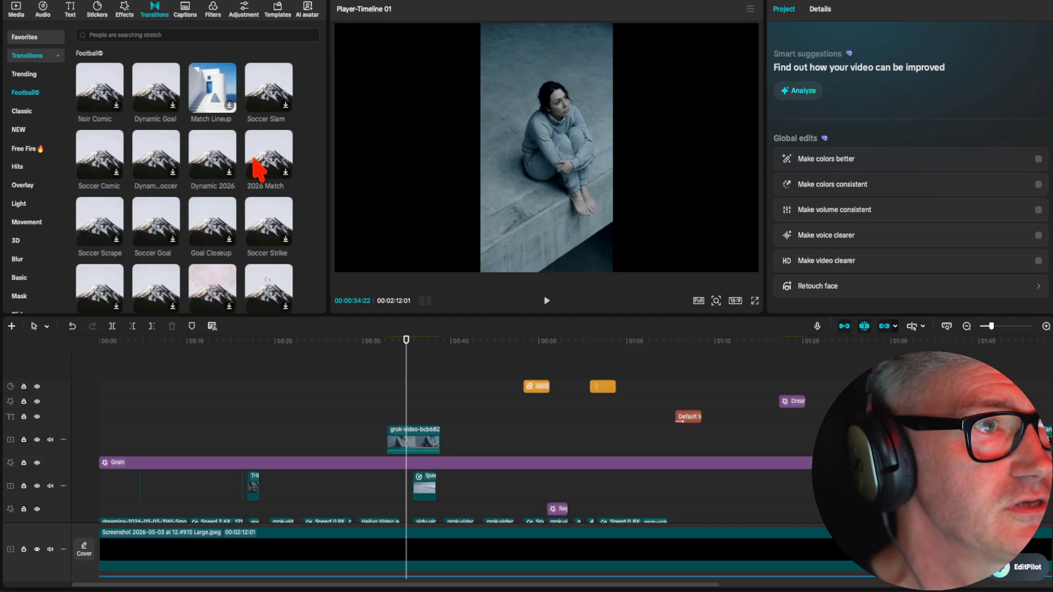
{"action": "left_click_drag", "start_coordinate": [214, 85], "coordinate": [496, 423]}
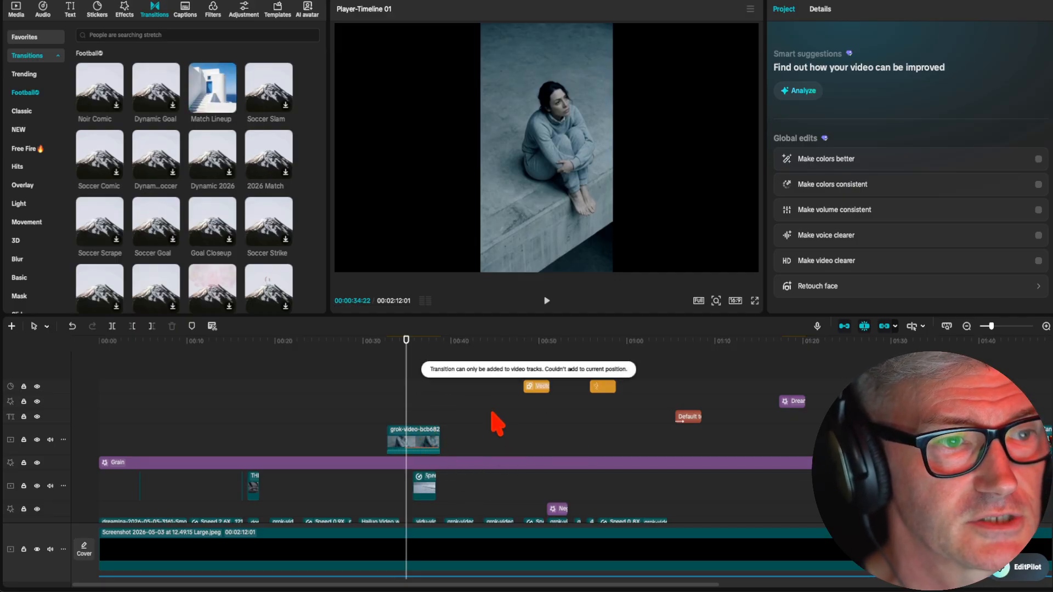
Add the dreamina cinematic clip directly before the grok-video clip and place the Match Lineup transition between them, accepting duplicate frames.
{"action": "left_click", "coordinate": [15, 10]}
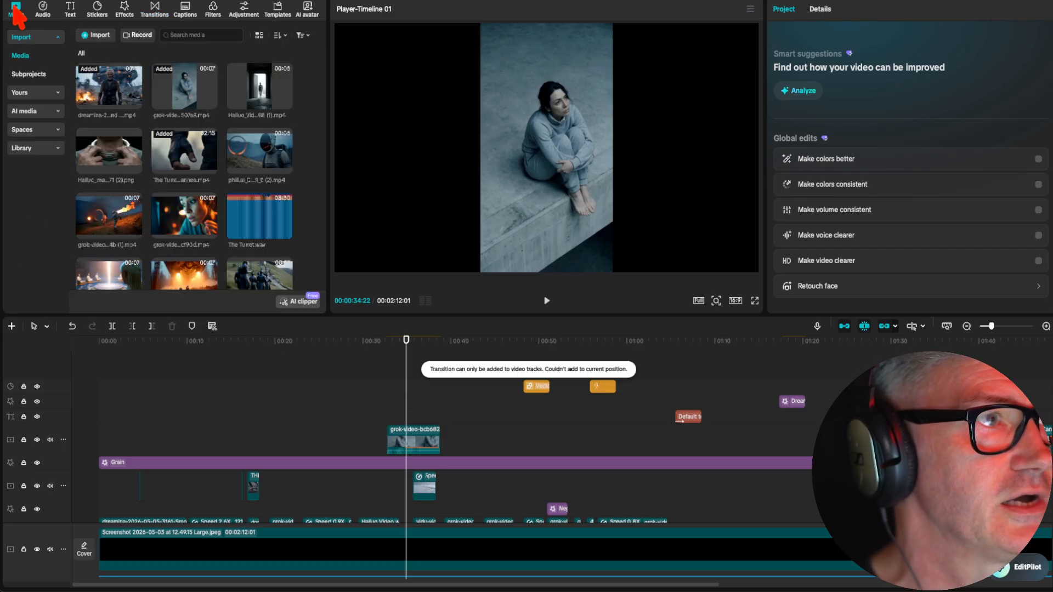
{"action": "left_click_drag", "start_coordinate": [94, 89], "coordinate": [284, 442]}
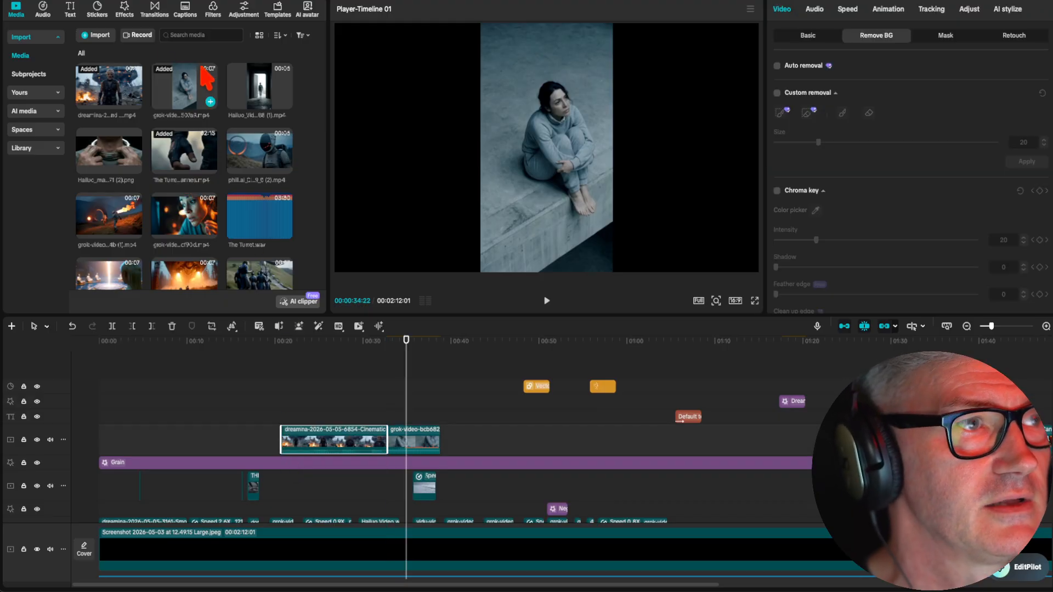
{"action": "left_click", "coordinate": [156, 9]}
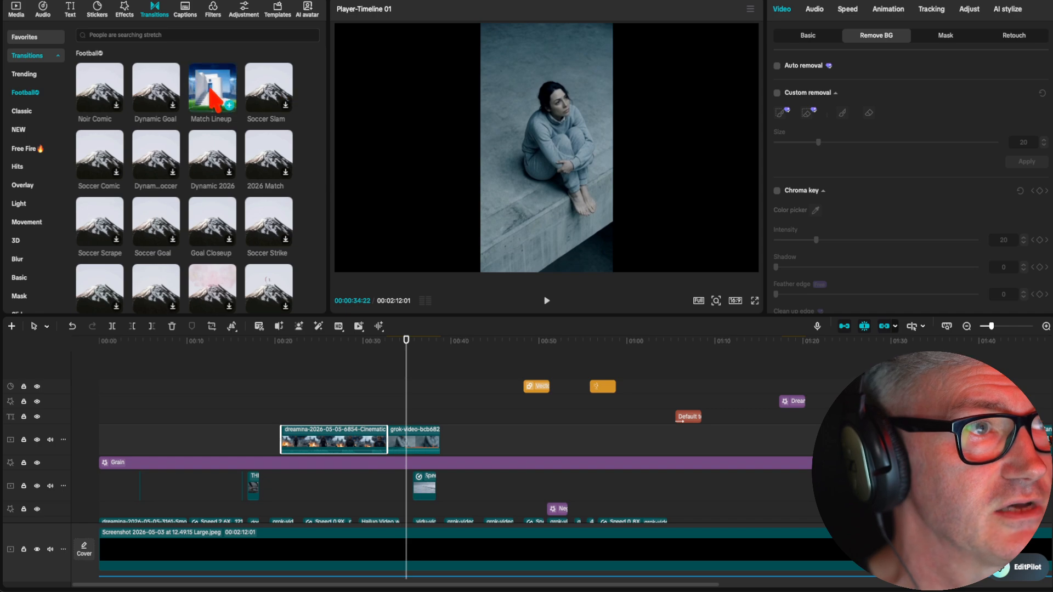
{"action": "left_click_drag", "start_coordinate": [211, 94], "coordinate": [379, 448]}
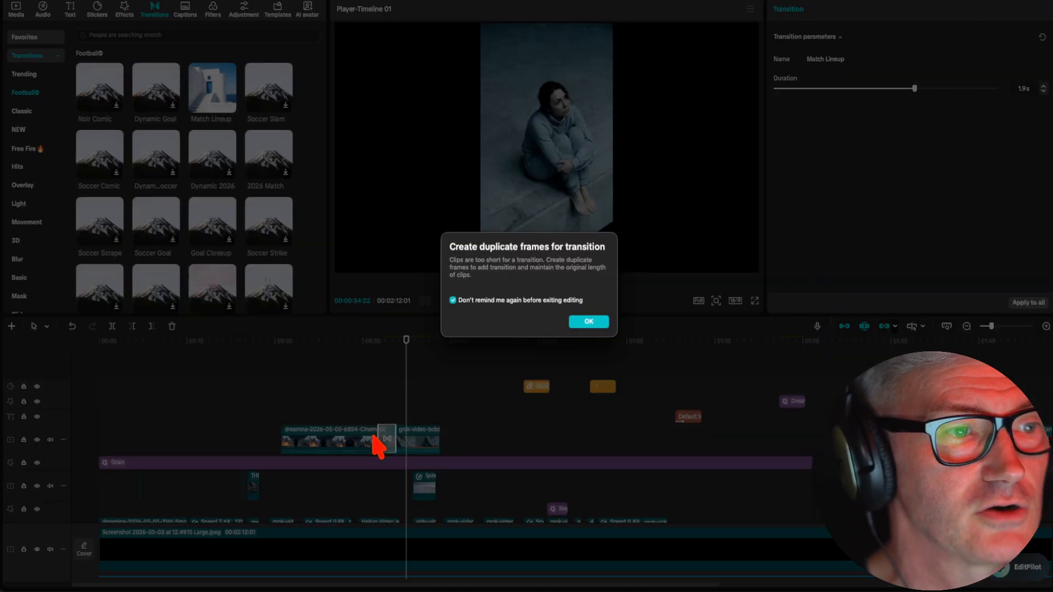
{"action": "left_click", "coordinate": [586, 323]}
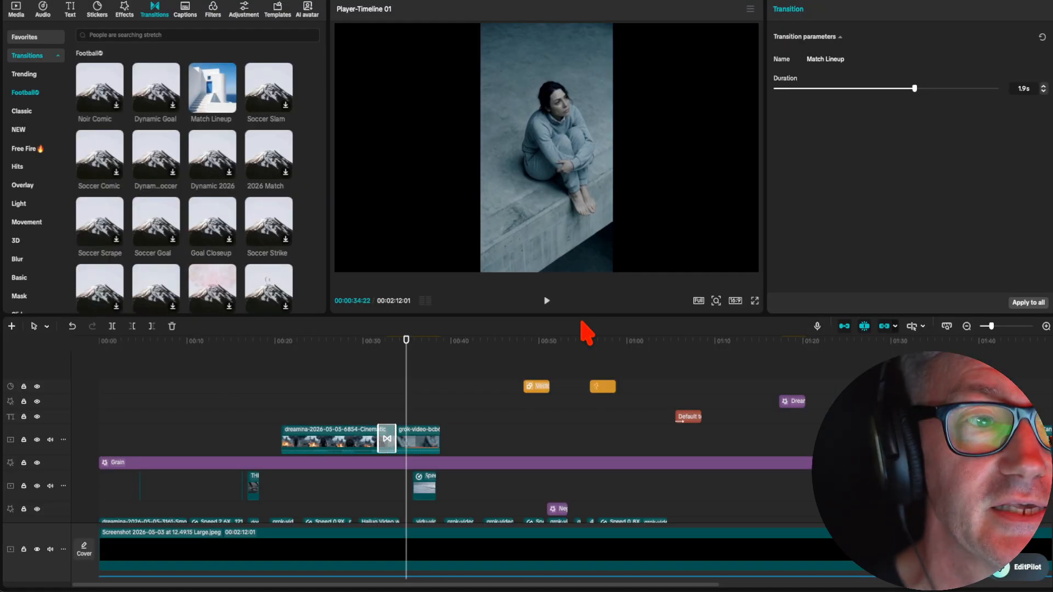
Preview the Match Lineup transition between the two clips and lengthen it to 3.0 s.
{"action": "left_click", "coordinate": [376, 346]}
{"action": "key", "text": "space"}
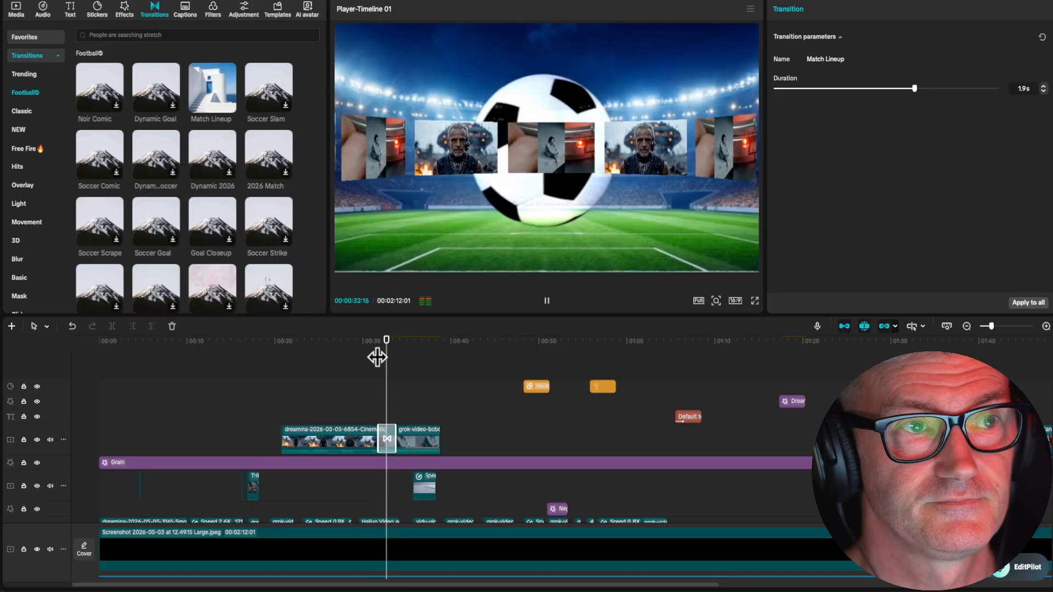
{"action": "key", "text": "space"}
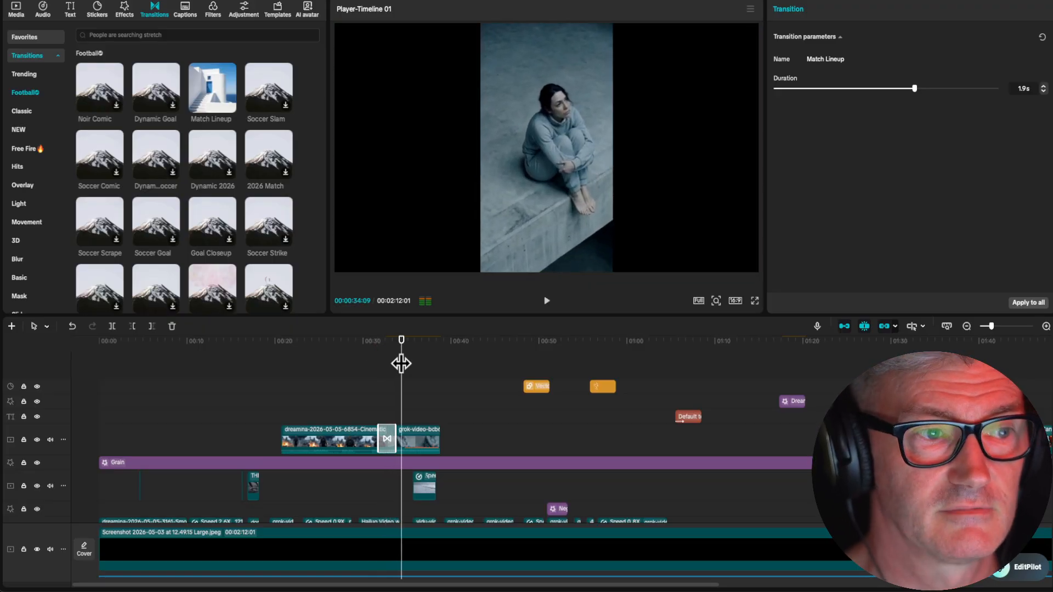
{"action": "left_click_drag", "start_coordinate": [394, 437], "coordinate": [429, 434]}
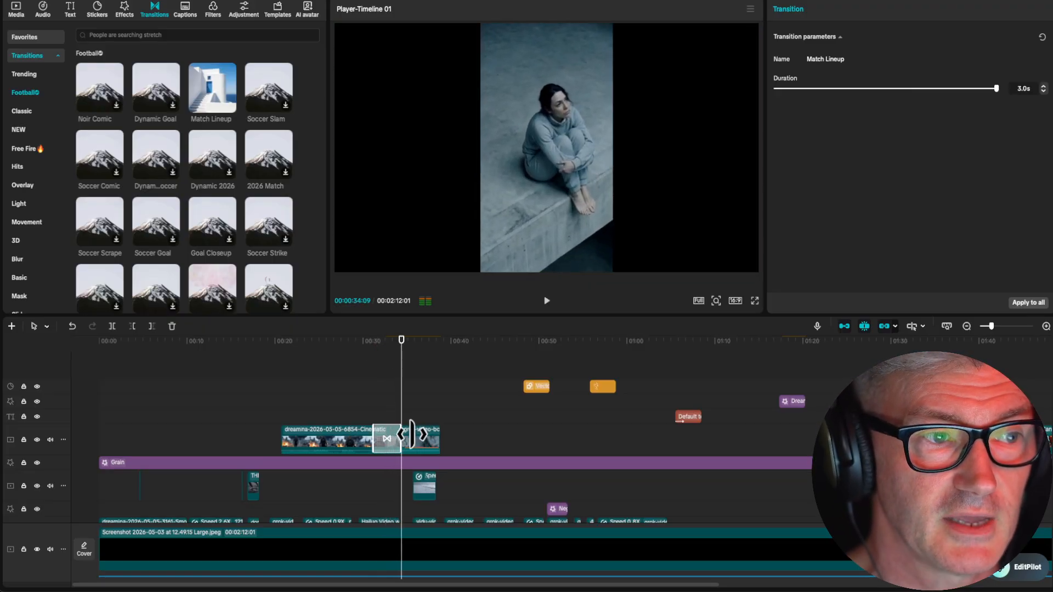
Place the Neon Heart and Phantom Clone body effects above the transition between the dreamina and grok-video clips and play back the section.
{"action": "left_click", "coordinate": [125, 11]}
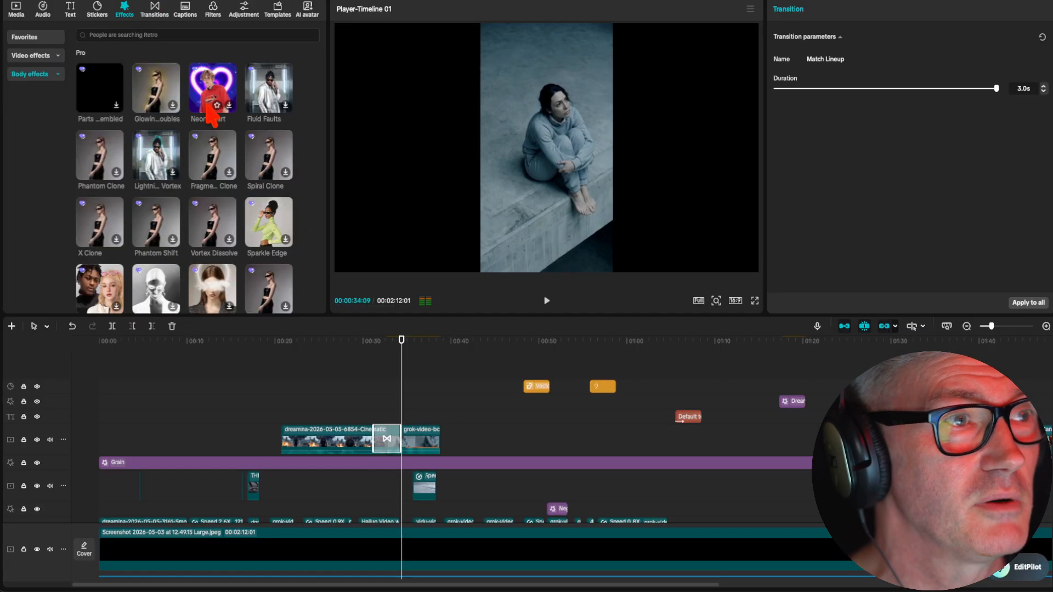
{"action": "left_click_drag", "start_coordinate": [212, 101], "coordinate": [373, 412]}
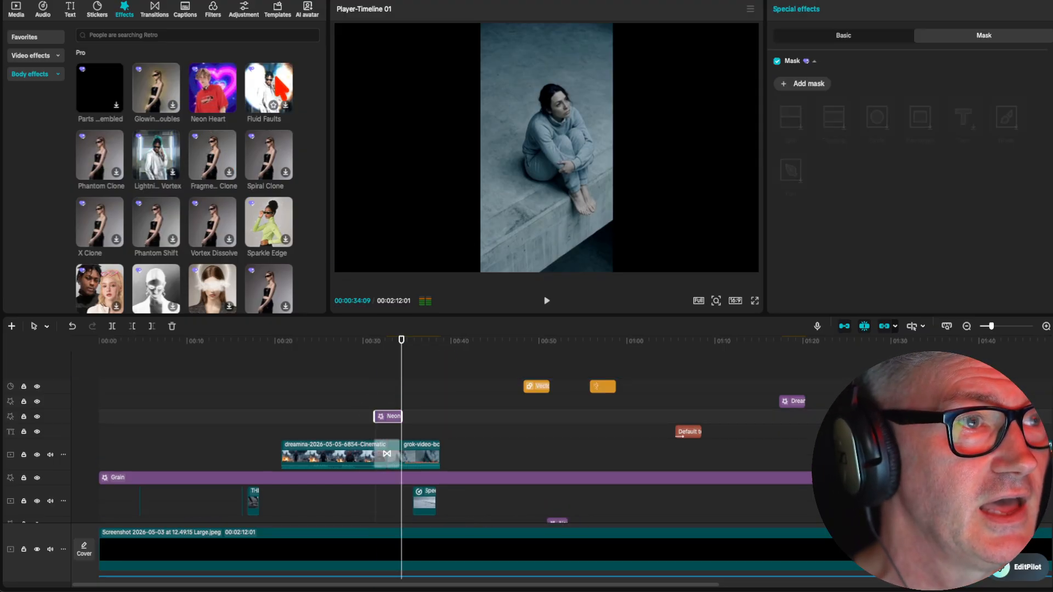
{"action": "mouse_move", "coordinate": [100, 177]}
{"action": "left_mouse_down"}
{"action": "mouse_move", "coordinate": [357, 364]}
{"action": "mouse_move", "coordinate": [376, 397]}
{"action": "left_mouse_up"}
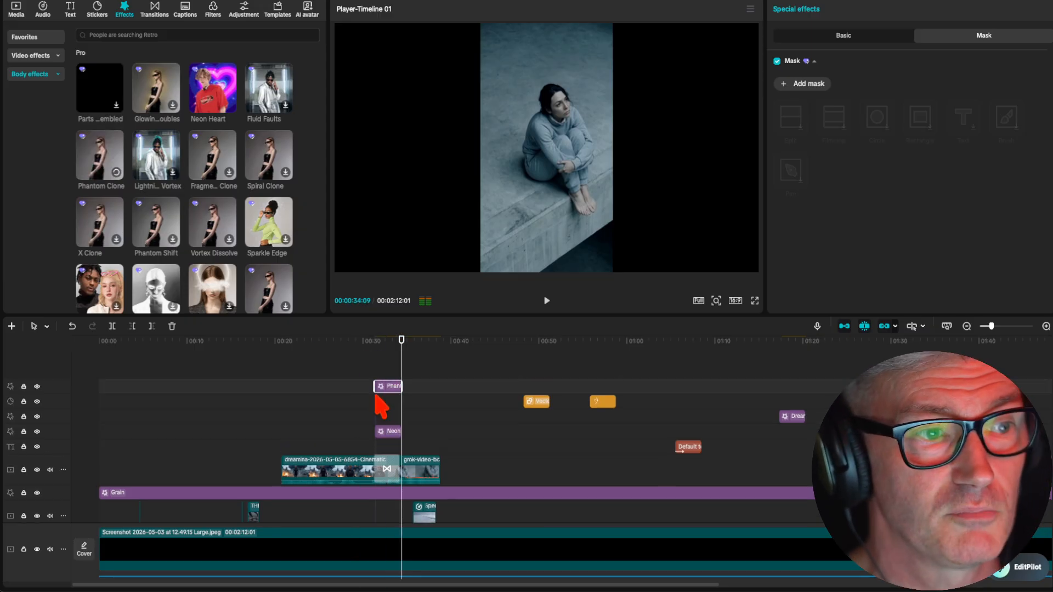
{"action": "left_click", "coordinate": [375, 358]}
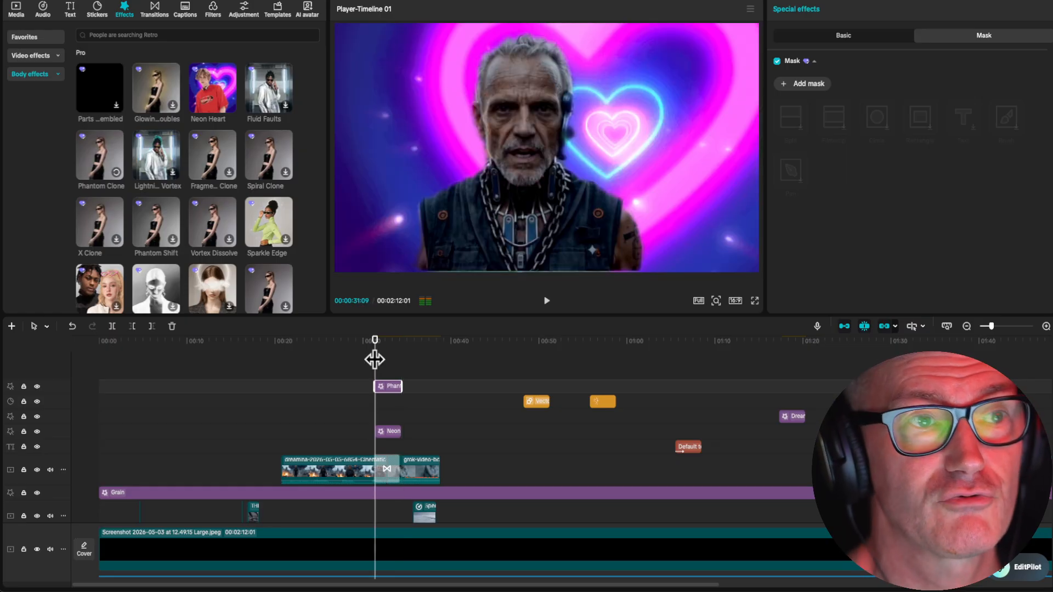
{"action": "key", "text": "space"}
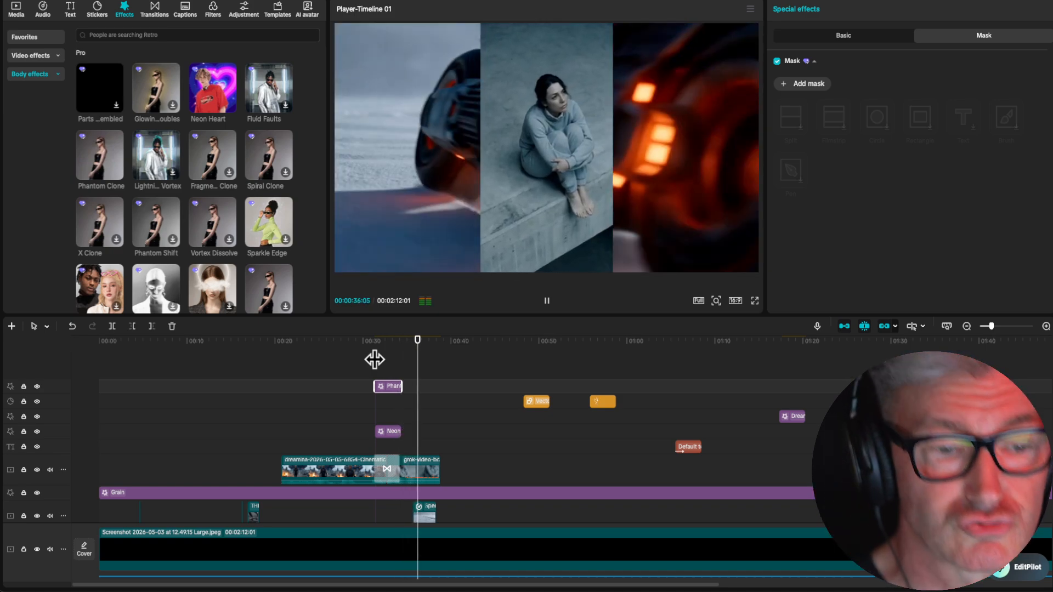
{"action": "left_click", "coordinate": [547, 300]}
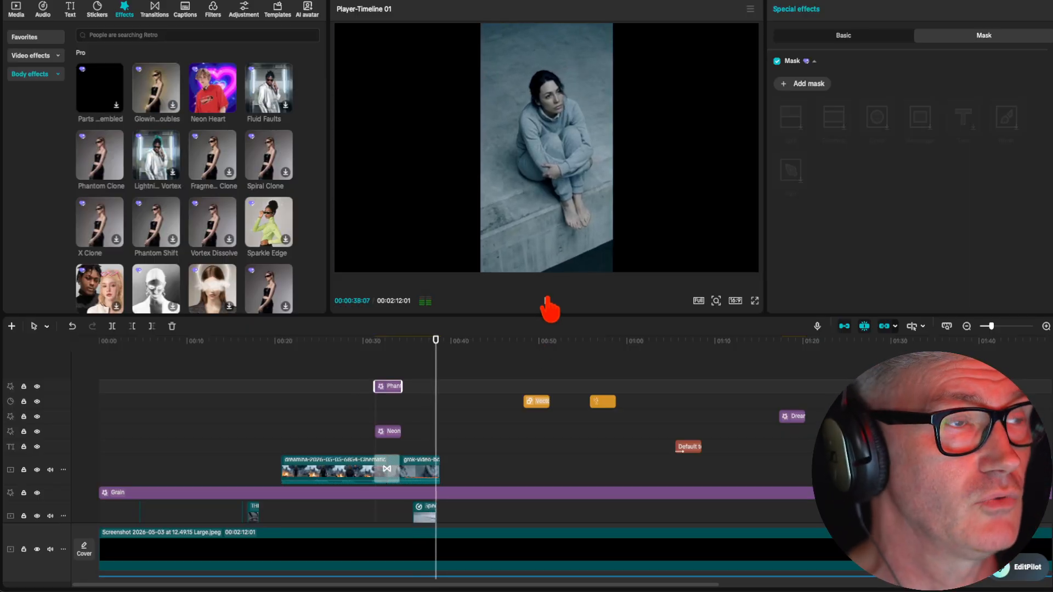
Examine the auto captions settings and the available spoken languages, keeping Auto detect.
{"action": "left_click", "coordinate": [155, 9]}
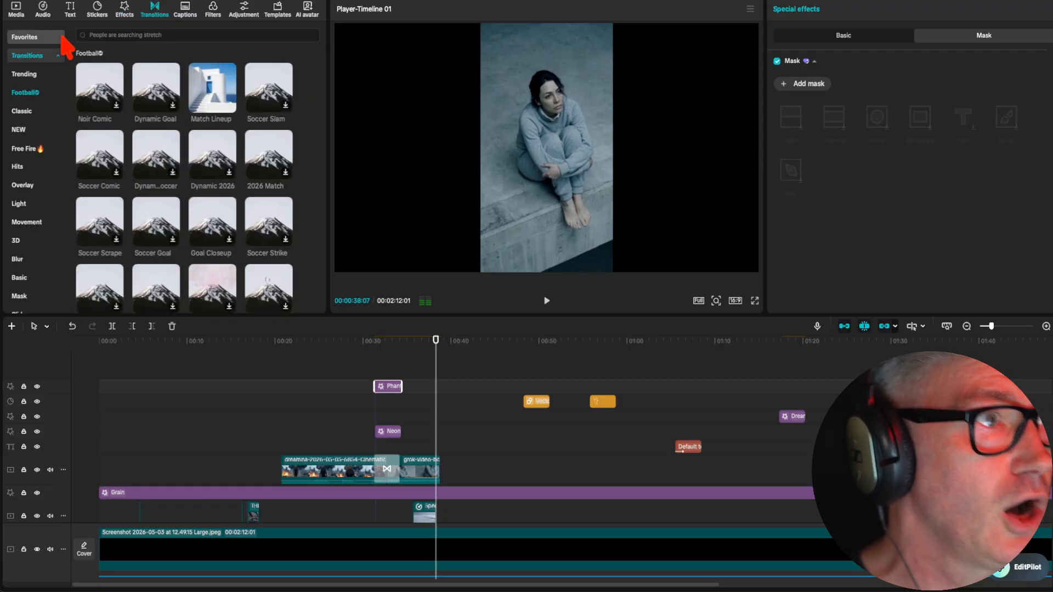
{"action": "left_click", "coordinate": [185, 11]}
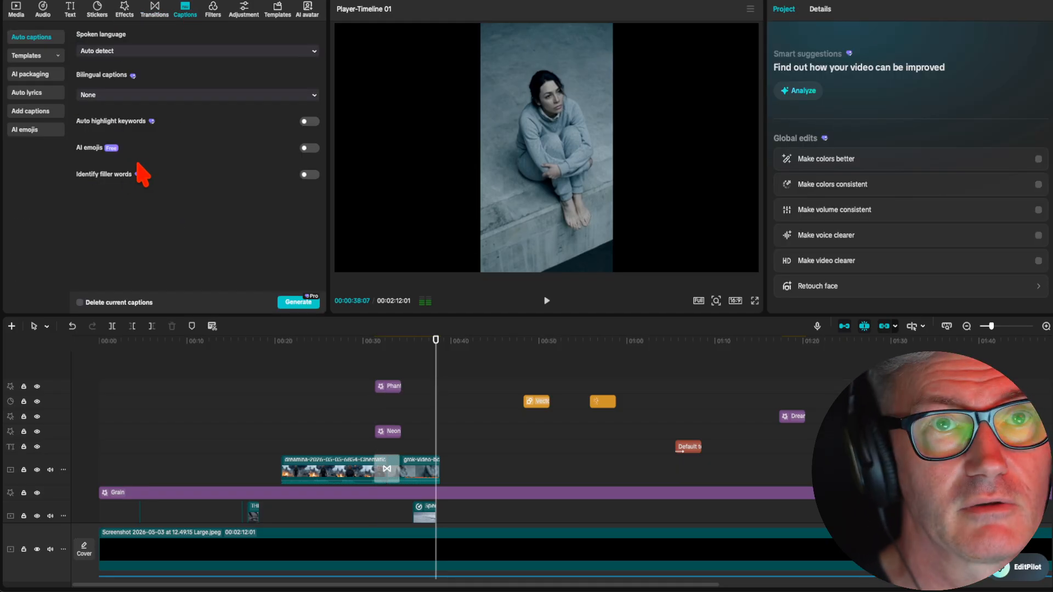
{"action": "left_click", "coordinate": [176, 52]}
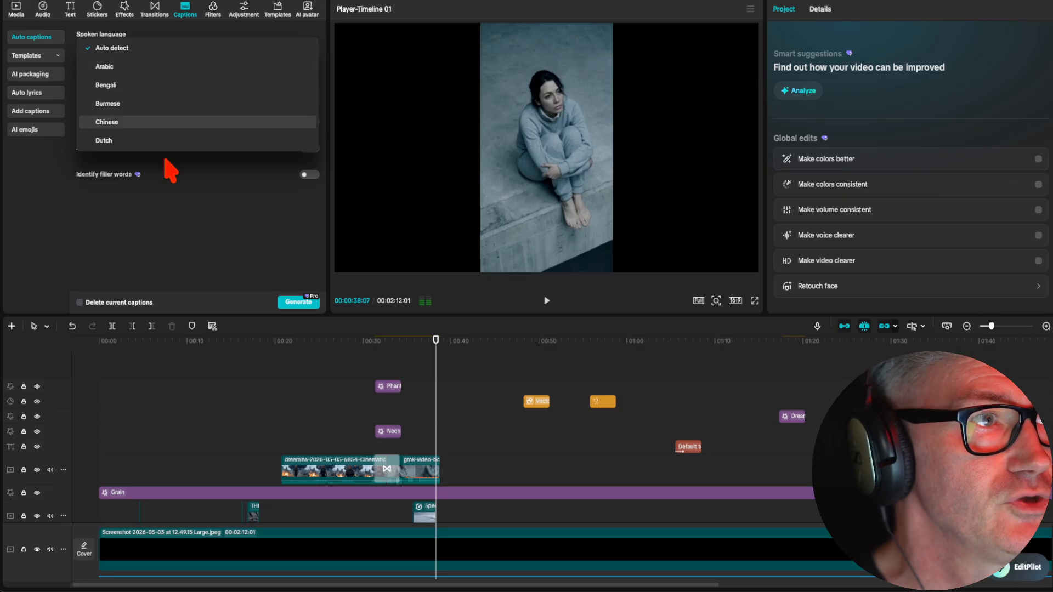
{"action": "left_click", "coordinate": [164, 256]}
Browse the Trending, Classic, NEW and Hits caption templates and collapse the template categories.
{"action": "left_click", "coordinate": [56, 57]}
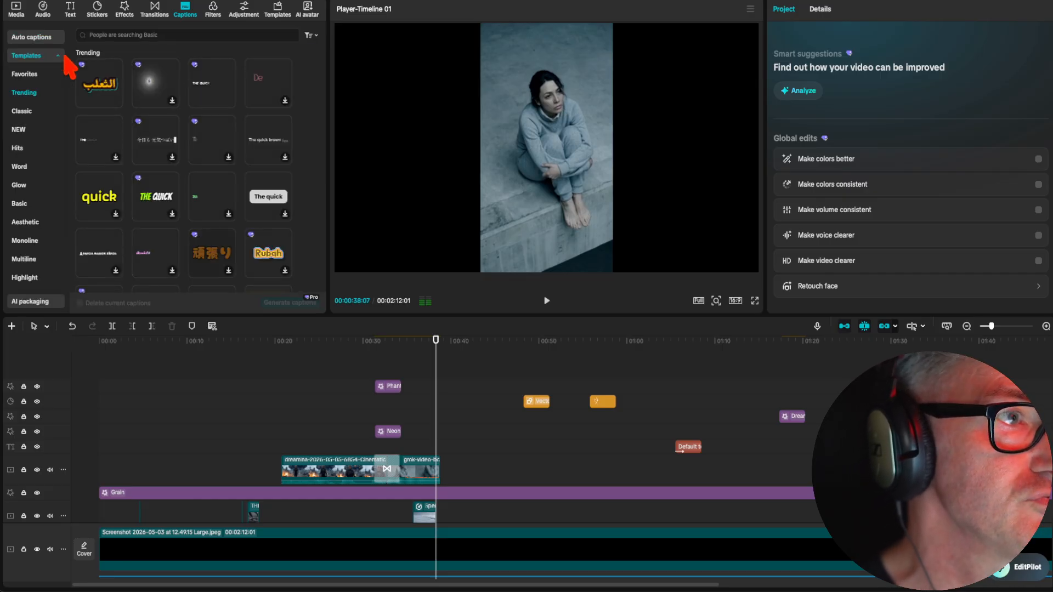
{"action": "scroll", "coordinate": [206, 189], "scroll_direction": "down", "scroll_amount": 10}
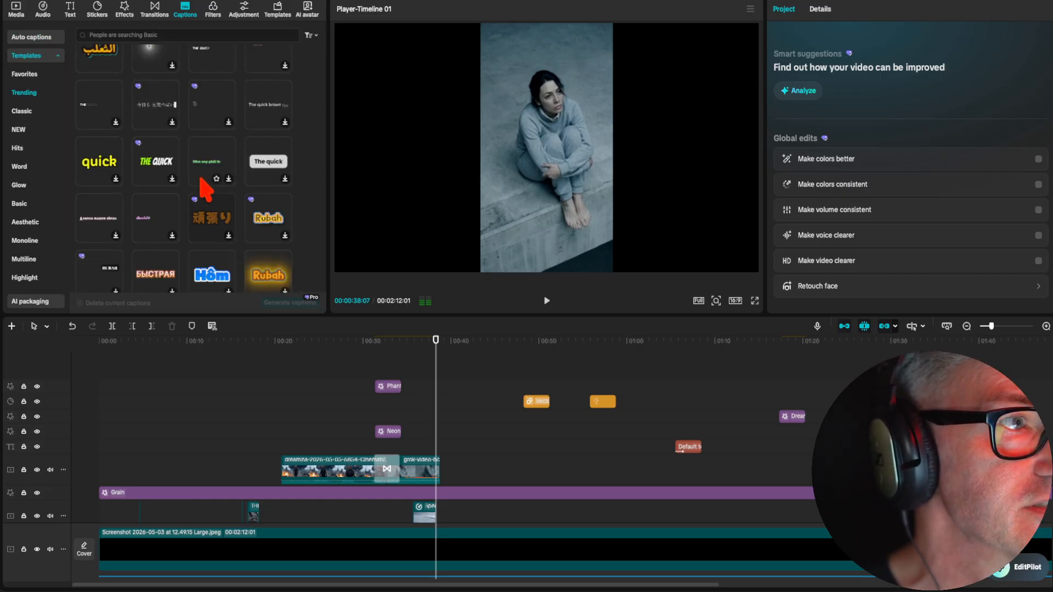
{"action": "scroll", "coordinate": [206, 189], "scroll_direction": "down", "scroll_amount": 5}
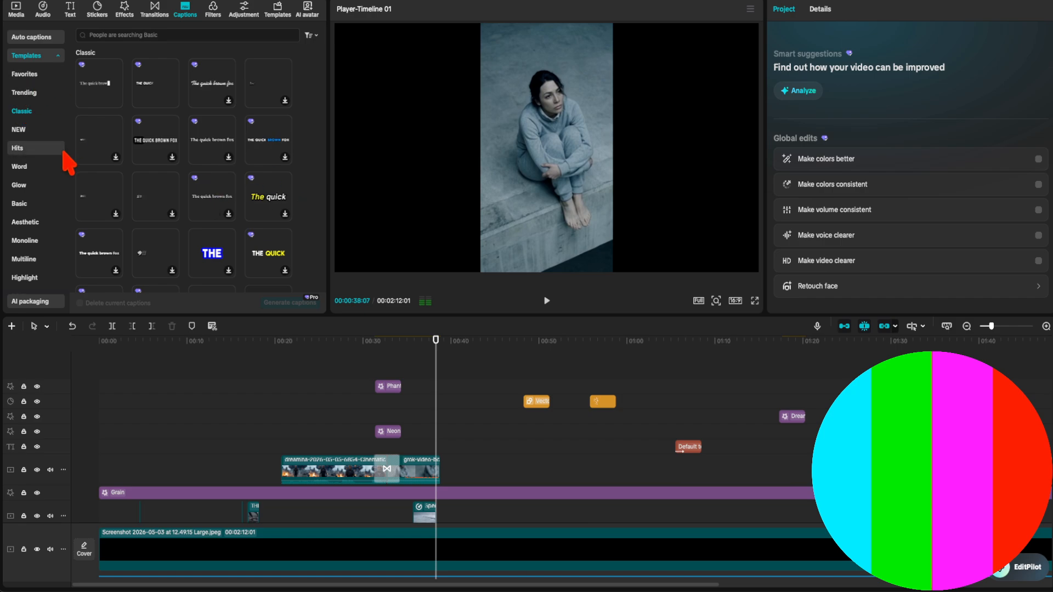
{"action": "scroll", "coordinate": [204, 185], "scroll_direction": "down", "scroll_amount": 5}
{"action": "scroll", "coordinate": [204, 185], "scroll_direction": "down", "scroll_amount": 5}
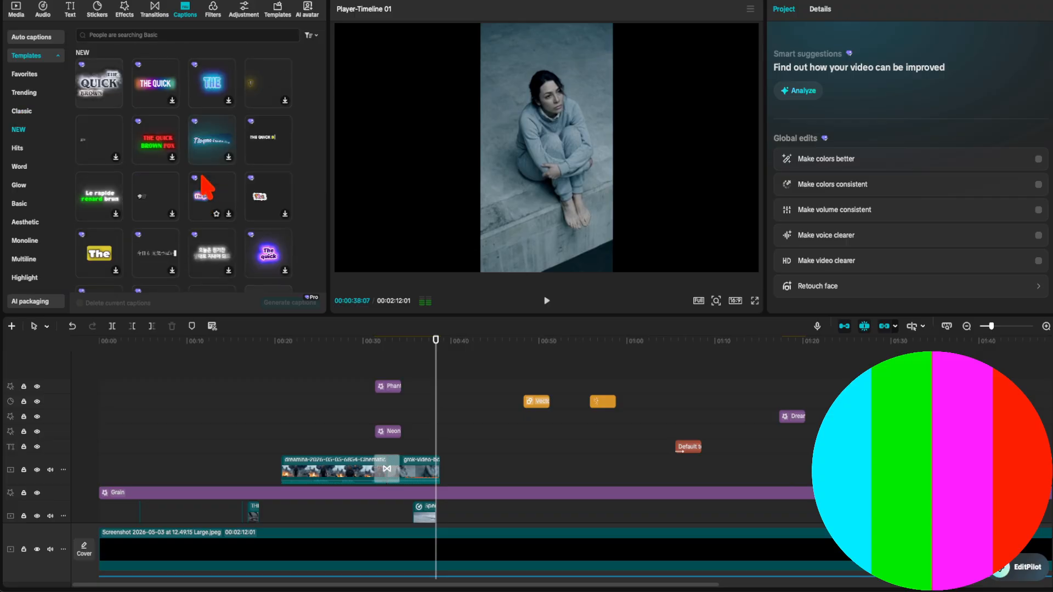
{"action": "scroll", "coordinate": [204, 185], "scroll_direction": "down", "scroll_amount": 3}
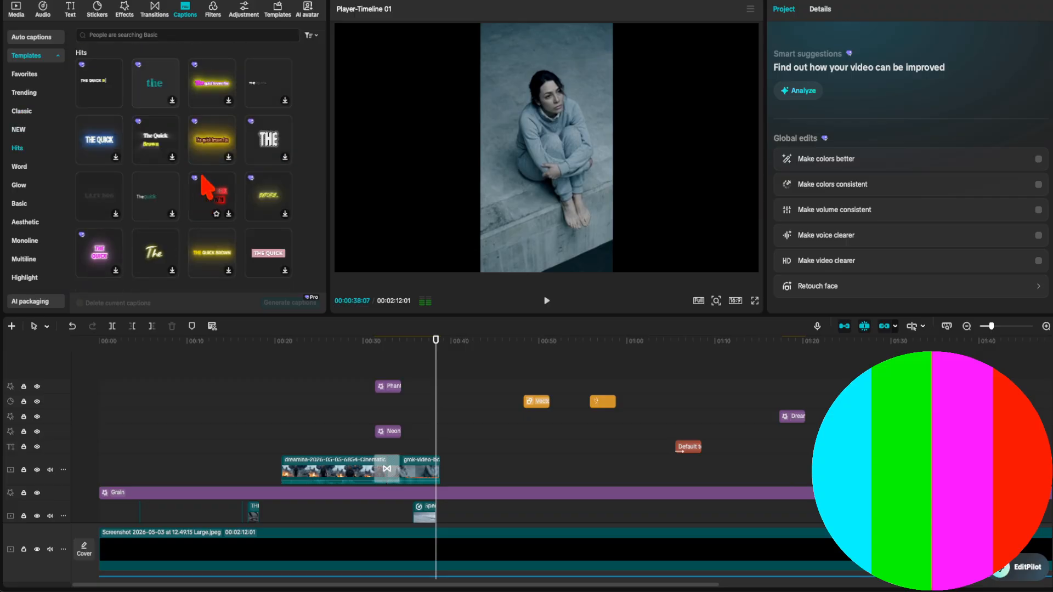
{"action": "scroll", "coordinate": [209, 189], "scroll_direction": "down", "scroll_amount": 3}
{"action": "scroll", "coordinate": [210, 190], "scroll_direction": "up", "scroll_amount": 3}
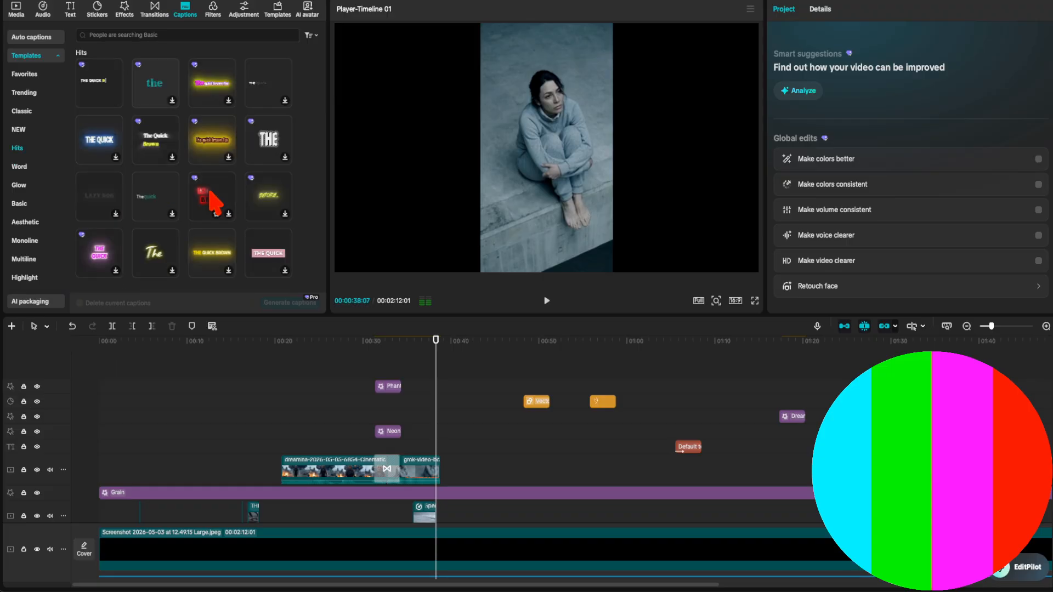
{"action": "left_click", "coordinate": [58, 57]}
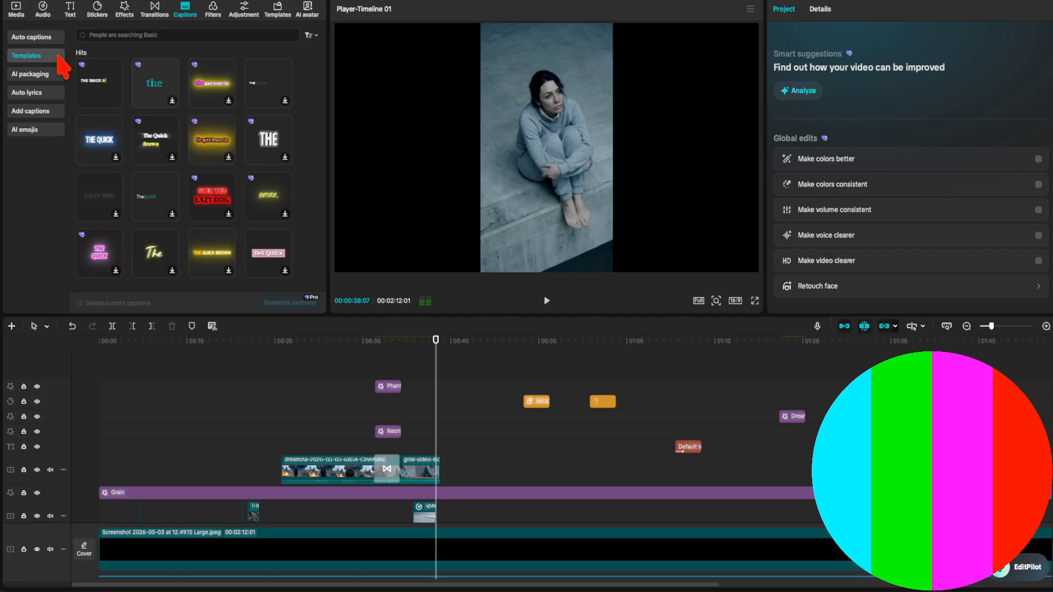
View the AI packaging, auto lyrics, add captions and AI emojis options for captions.
{"action": "left_click", "coordinate": [30, 76]}
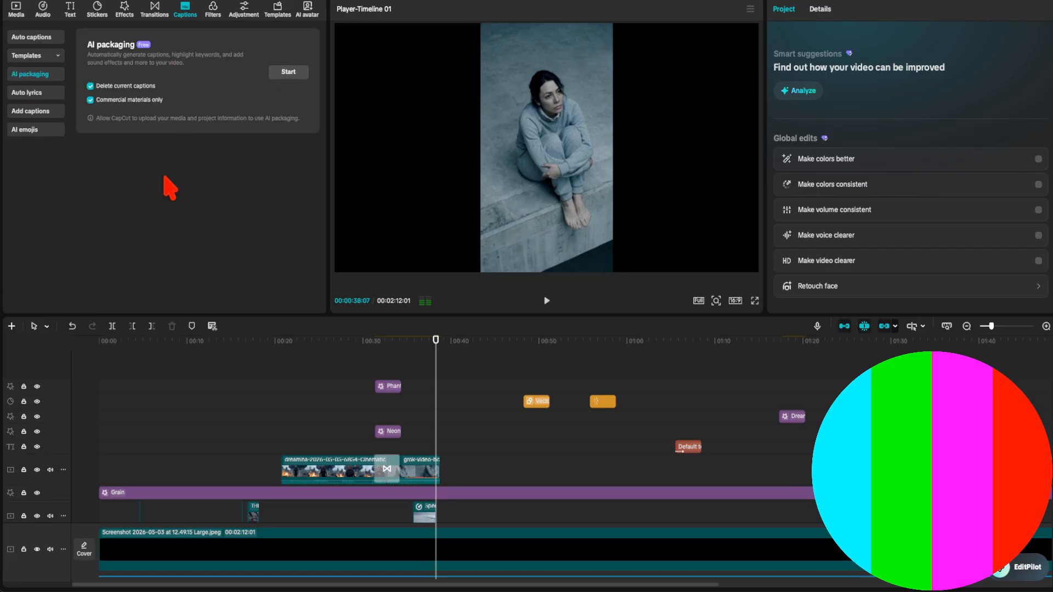
{"action": "left_click", "coordinate": [44, 93]}
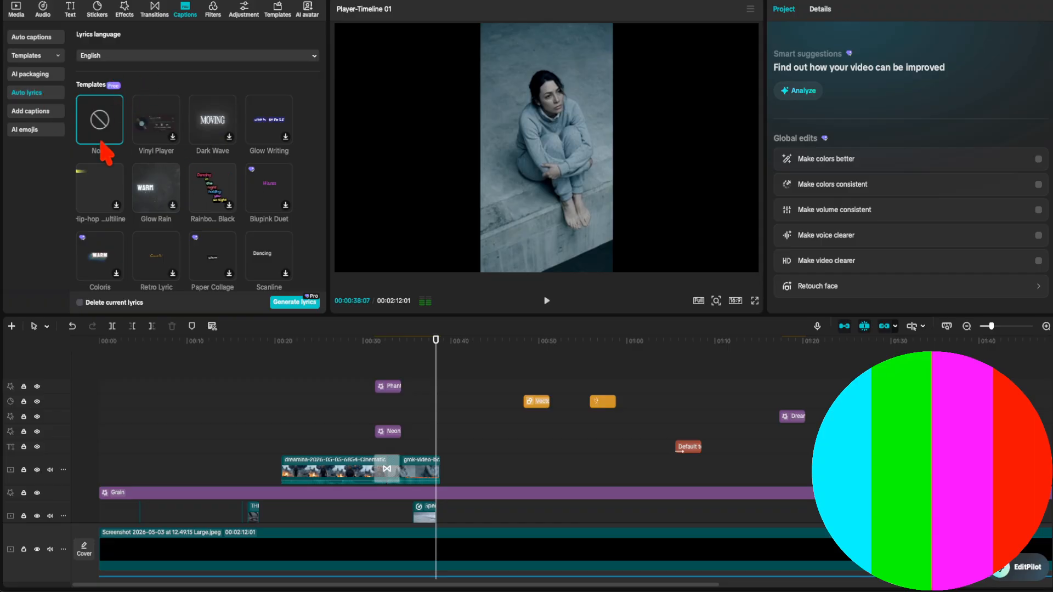
{"action": "left_click", "coordinate": [34, 113]}
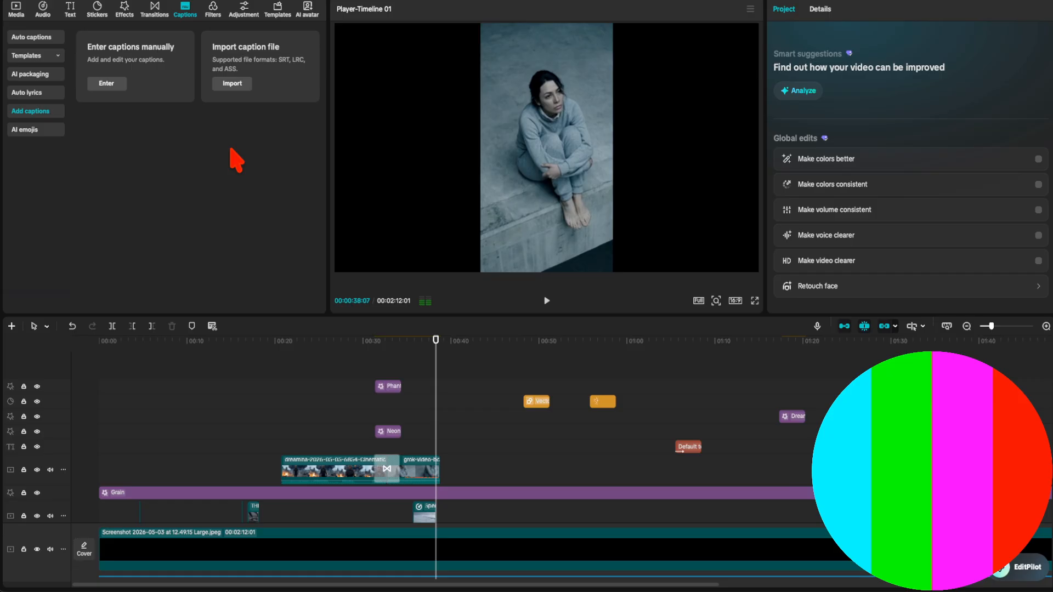
{"action": "left_click", "coordinate": [45, 131]}
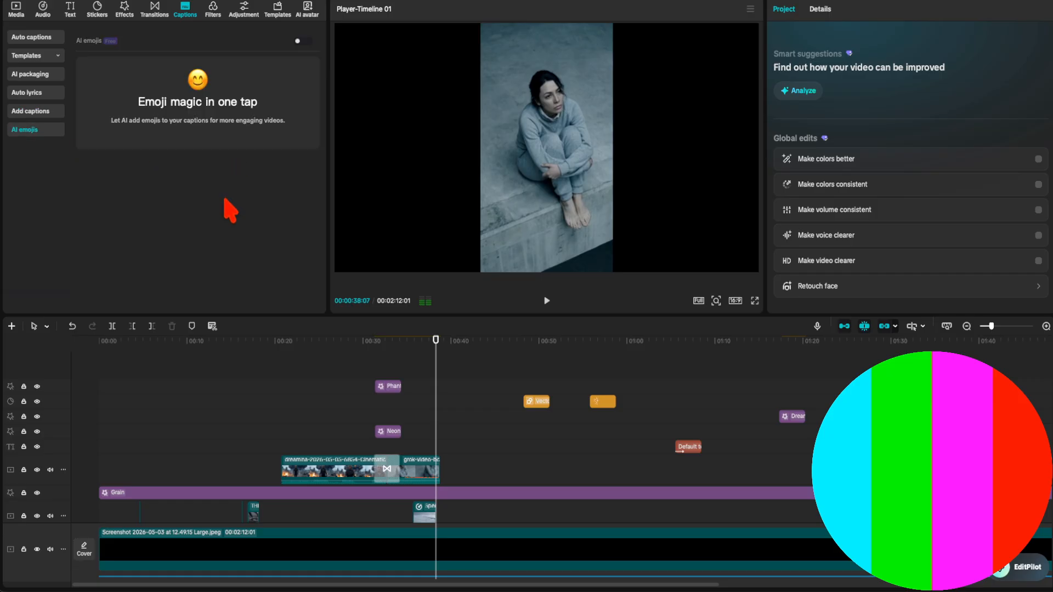
Browse the featured filters, place the Fatal Green filter above the dreamina cinematic clip and preview it at about 27 seconds.
{"action": "left_click", "coordinate": [215, 17]}
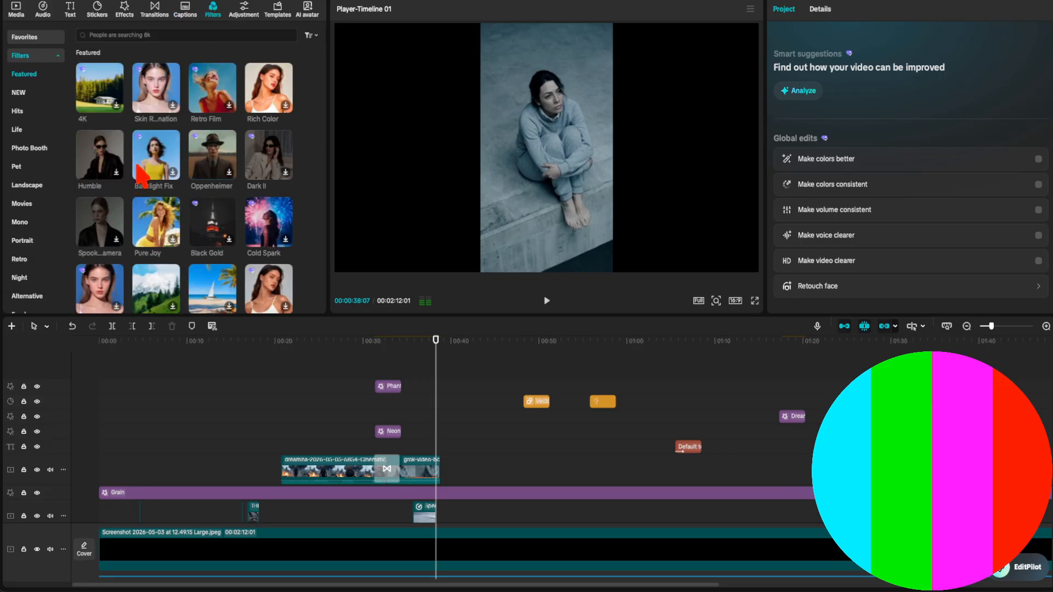
{"action": "scroll", "coordinate": [172, 210], "scroll_direction": "down", "scroll_amount": 10}
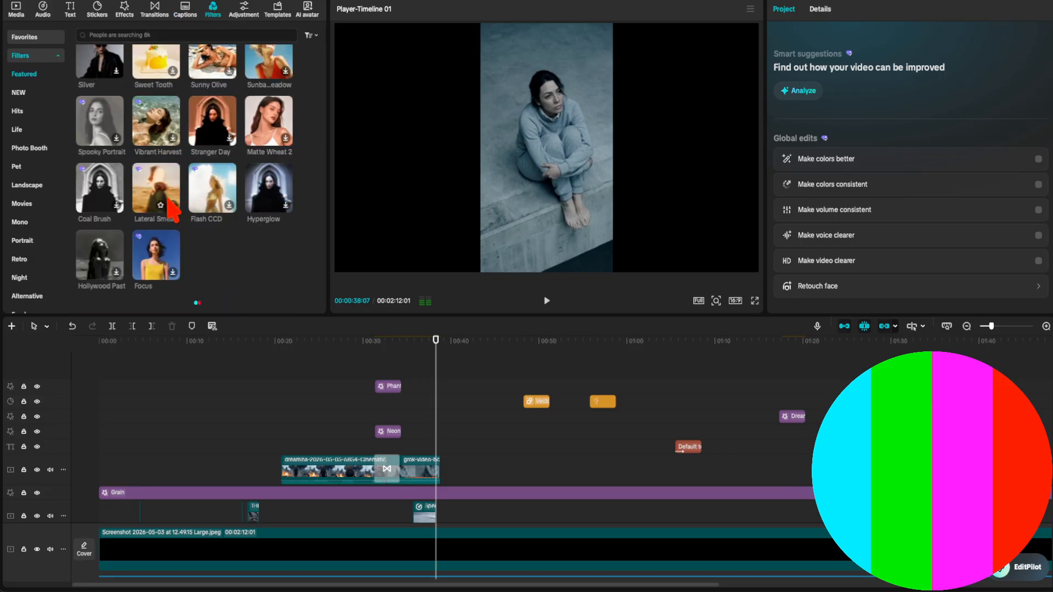
{"action": "scroll", "coordinate": [170, 207], "scroll_direction": "down", "scroll_amount": 5}
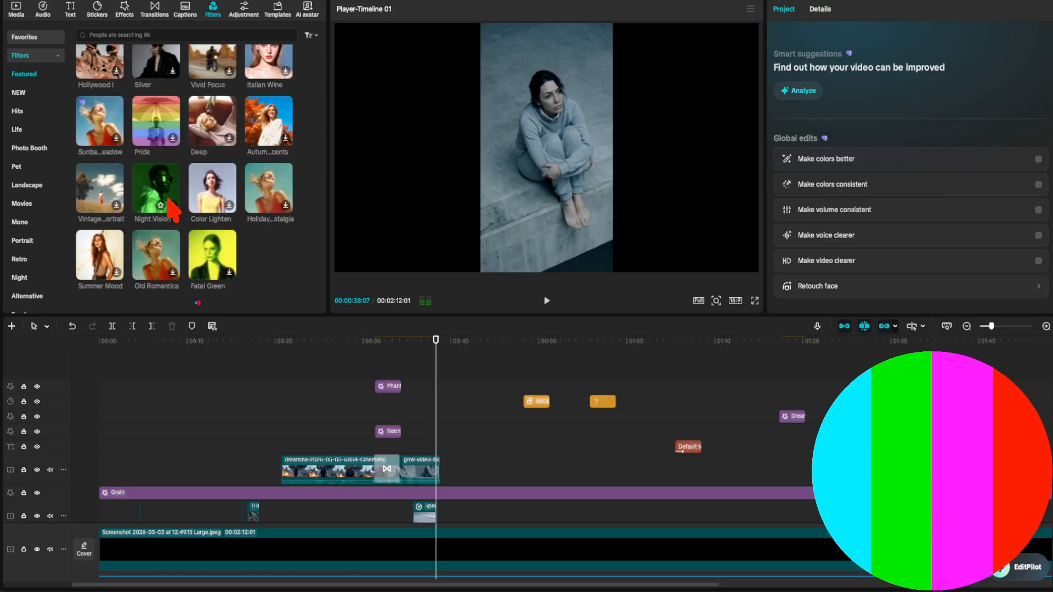
{"action": "left_click_drag", "start_coordinate": [218, 268], "coordinate": [328, 423]}
{"action": "left_click", "coordinate": [337, 348]}
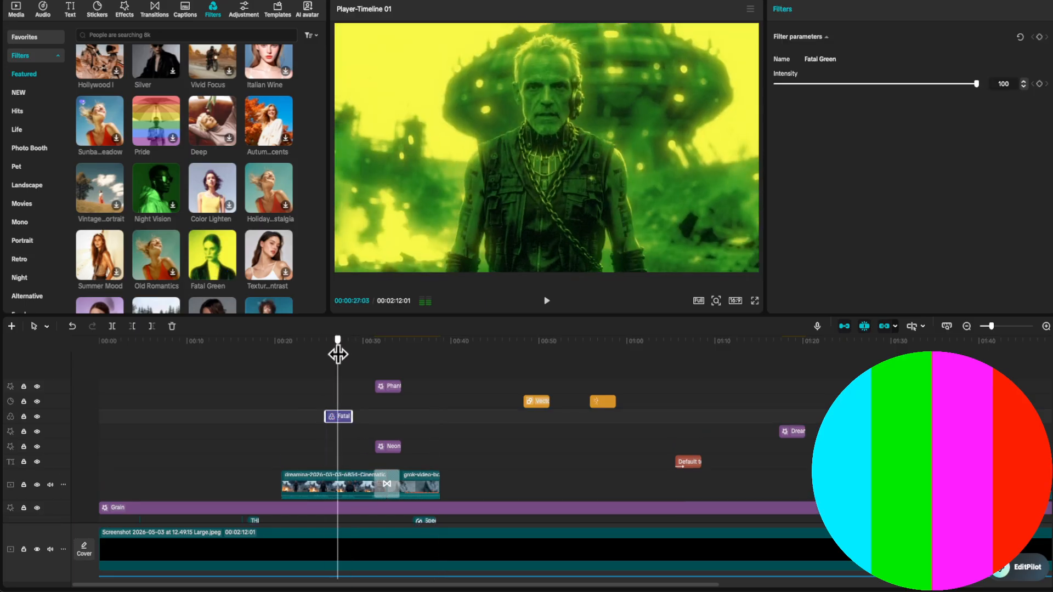
{"action": "left_click_drag", "start_coordinate": [338, 355], "coordinate": [336, 356]}
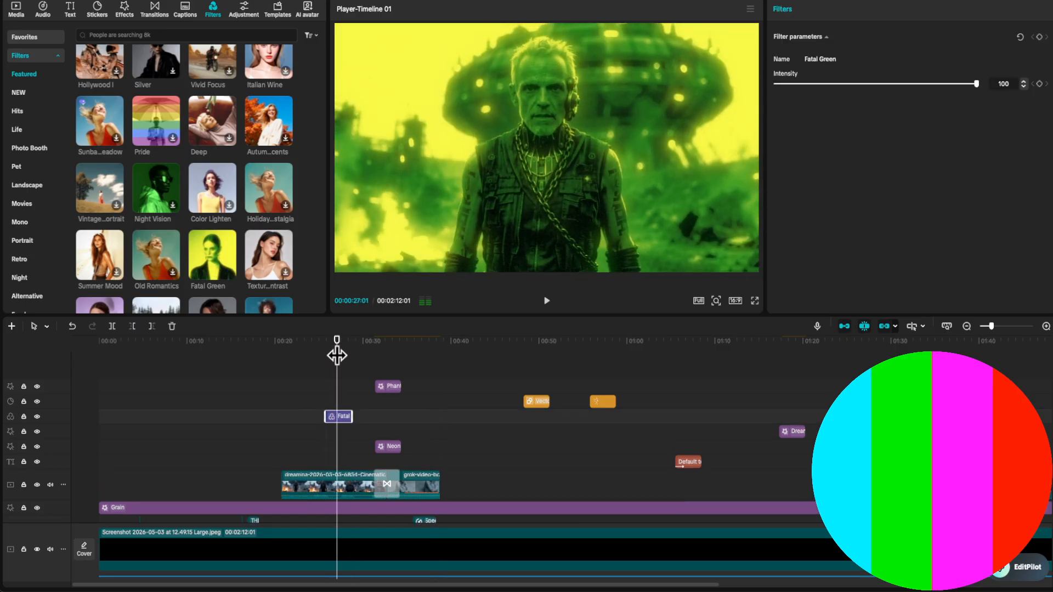
Look through the adjustment presets and LUT section, the project templates and the AI avatar library.
{"action": "left_click", "coordinate": [244, 17]}
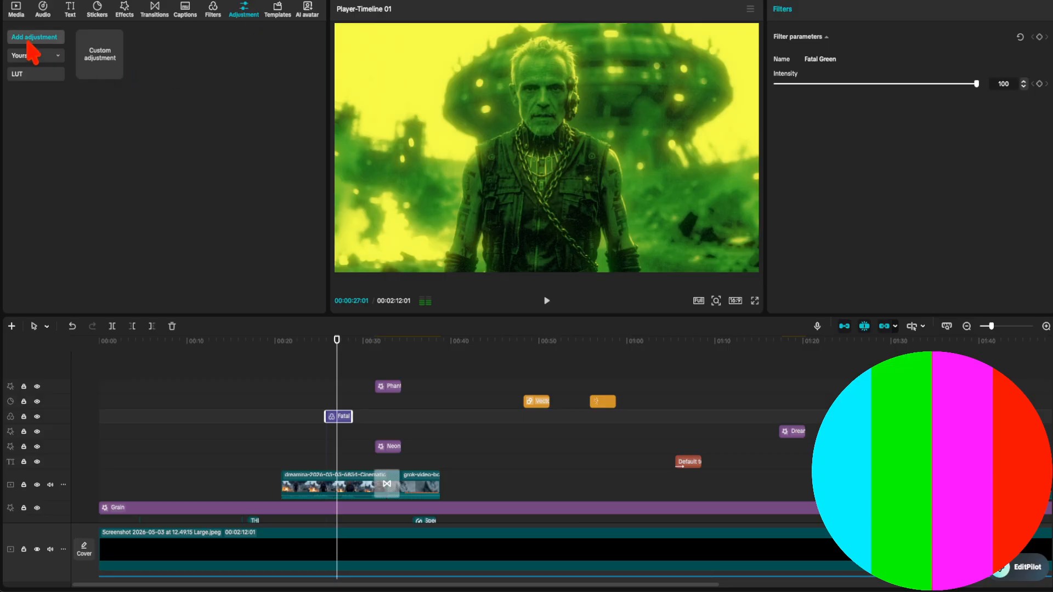
{"action": "left_click", "coordinate": [57, 56]}
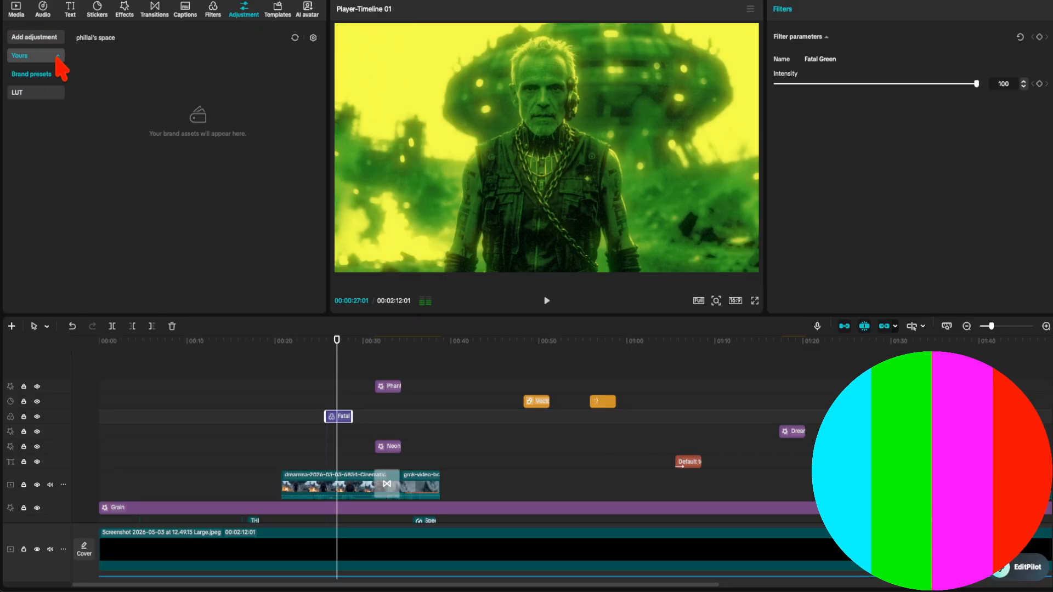
{"action": "left_click", "coordinate": [57, 57]}
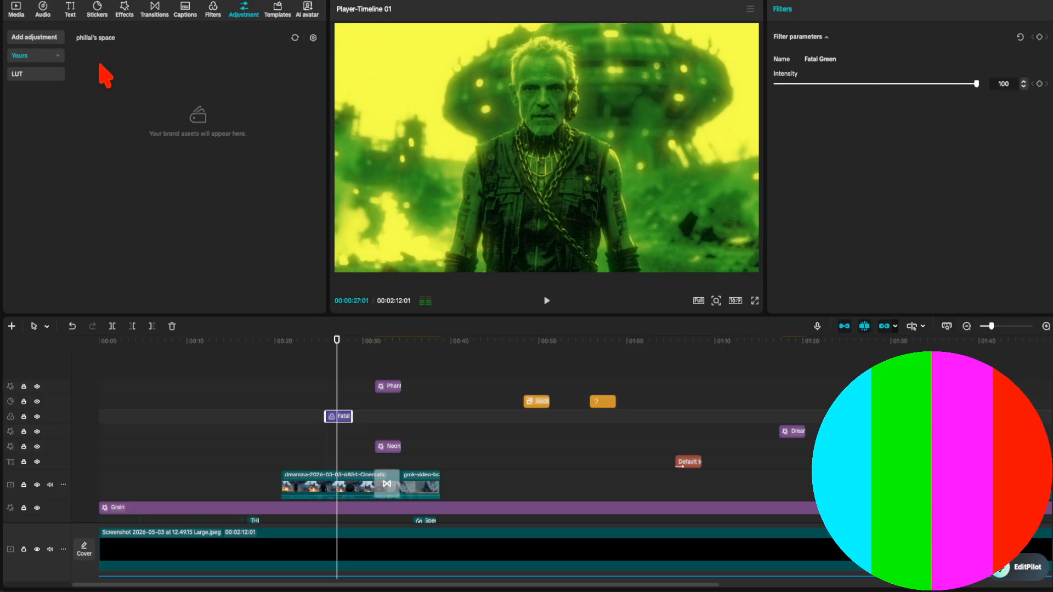
{"action": "left_click", "coordinate": [46, 76]}
{"action": "left_click", "coordinate": [278, 11]}
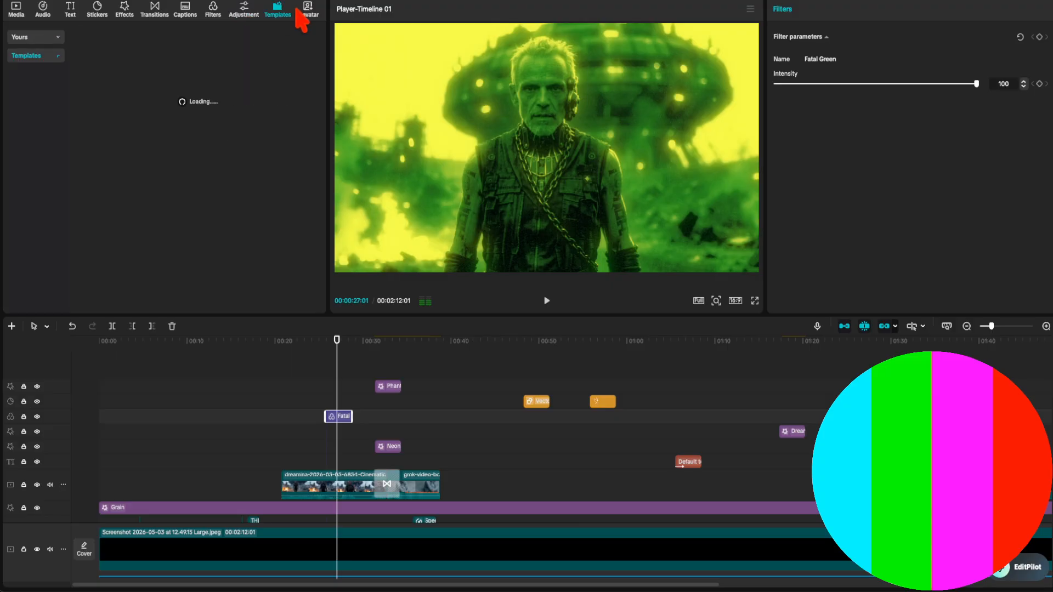
{"action": "left_click", "coordinate": [309, 11]}
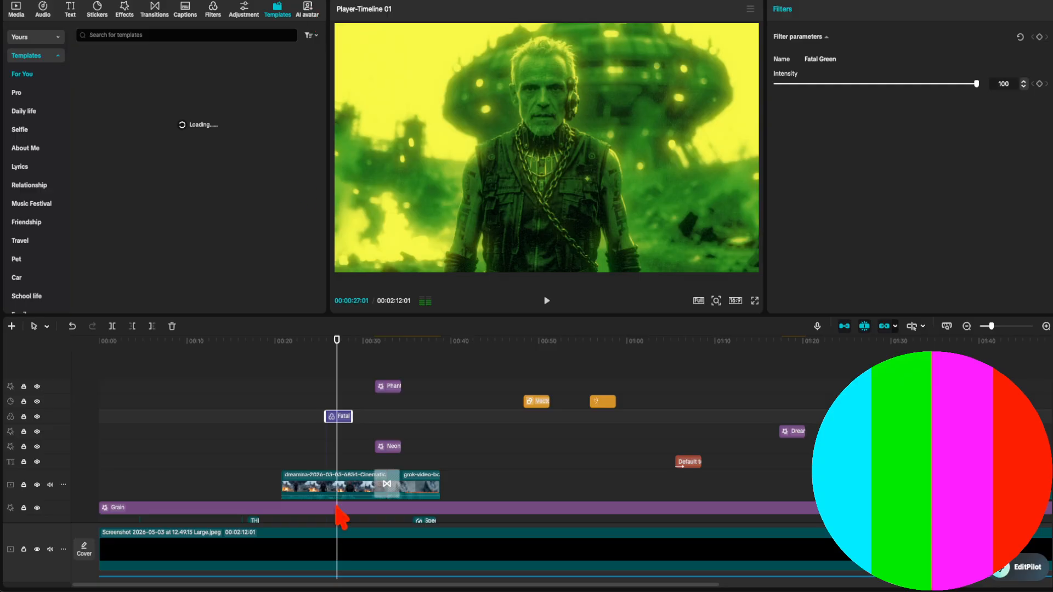
Show the dreamina clip's basic video properties and enlarge the area above the timeline to examine the options from Blend to Relight.
{"action": "left_click", "coordinate": [321, 489]}
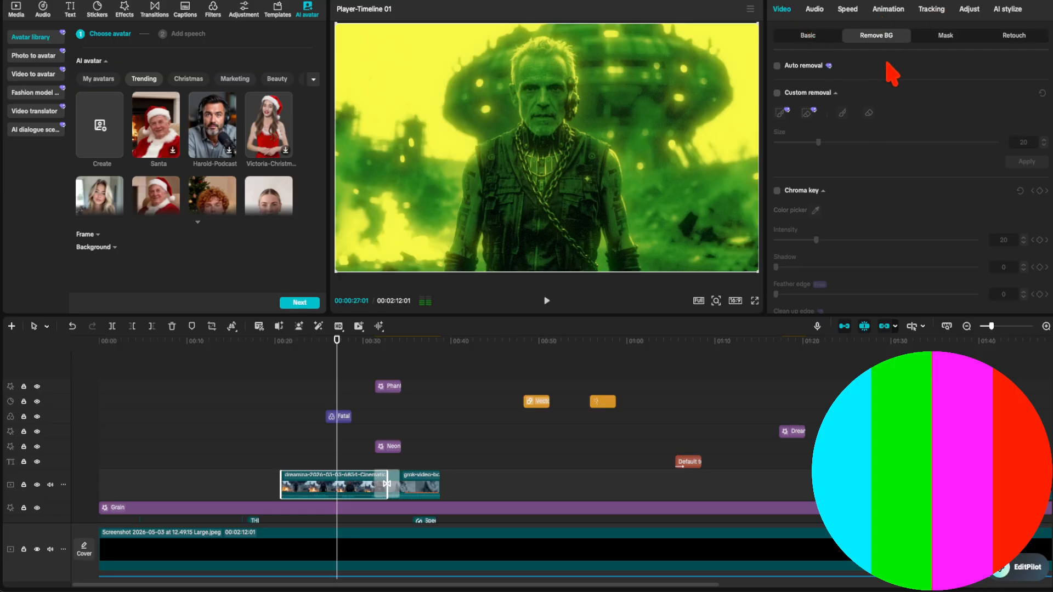
{"action": "left_click", "coordinate": [808, 37]}
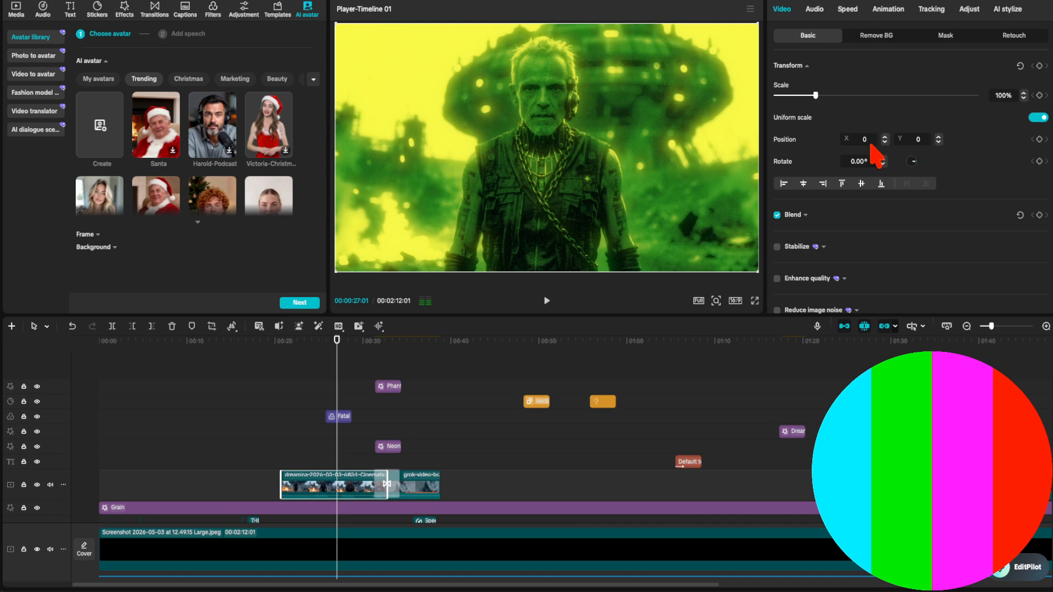
{"action": "scroll", "coordinate": [876, 155], "scroll_direction": "down", "scroll_amount": 5}
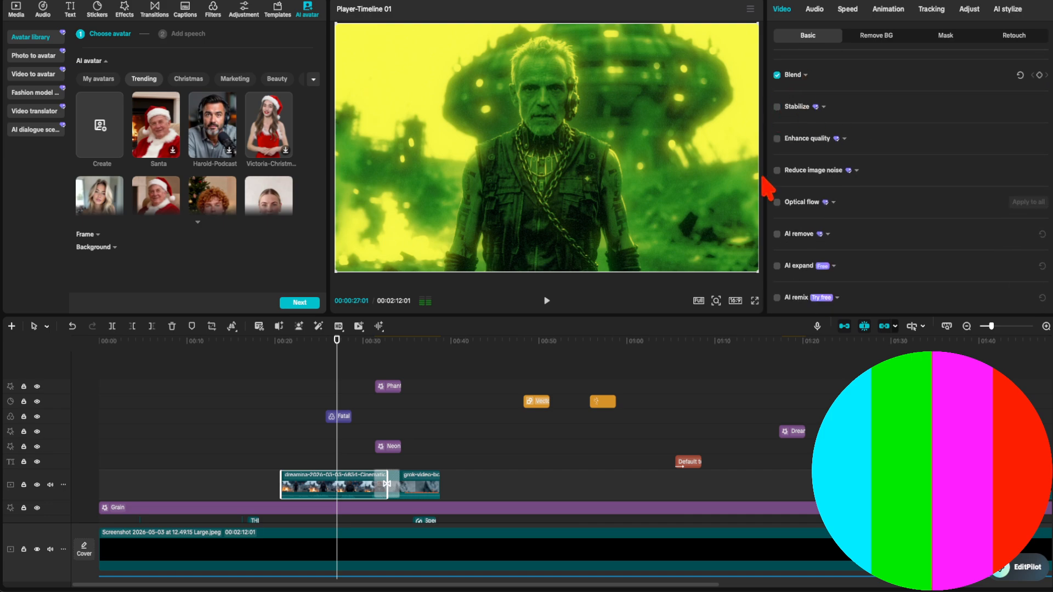
{"action": "left_click_drag", "start_coordinate": [794, 315], "coordinate": [793, 410]}
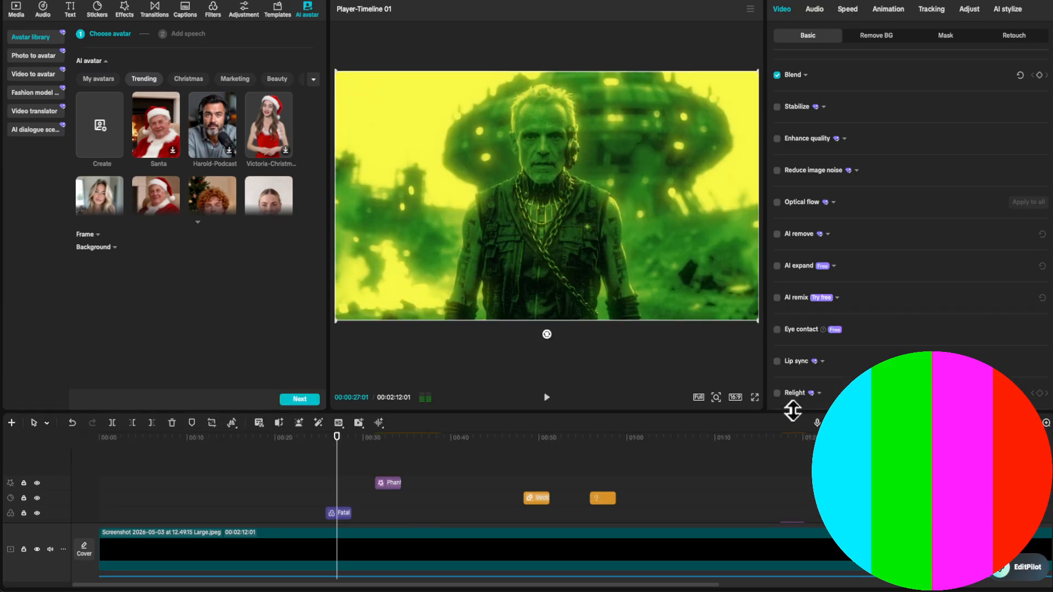
{"action": "scroll", "coordinate": [446, 482], "scroll_direction": "down", "scroll_amount": 4}
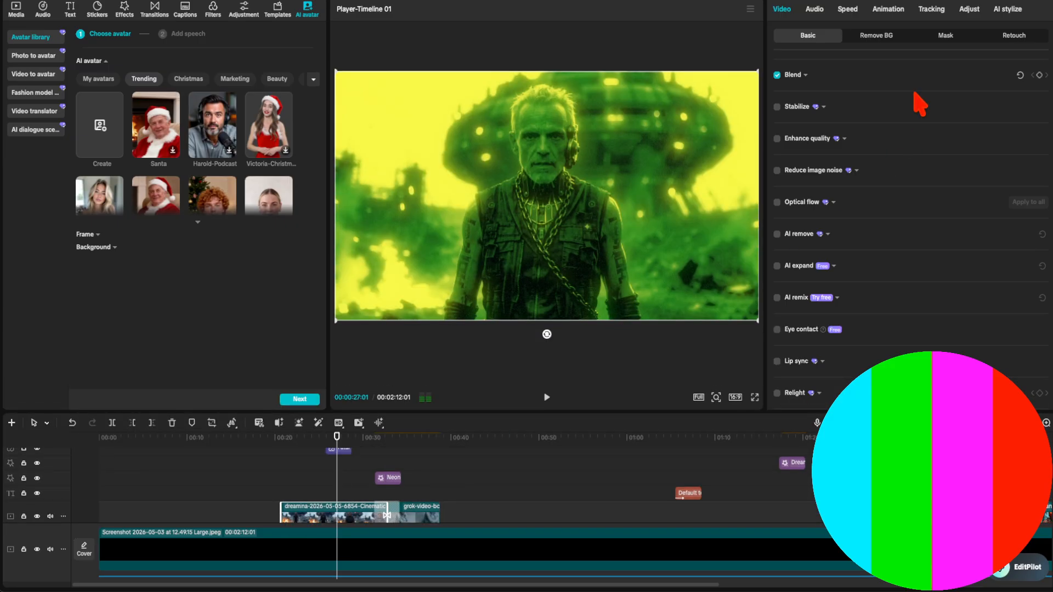
Stabilize the dreamina clip at the Recommended level and expand its AI remove options.
{"action": "left_click", "coordinate": [777, 107]}
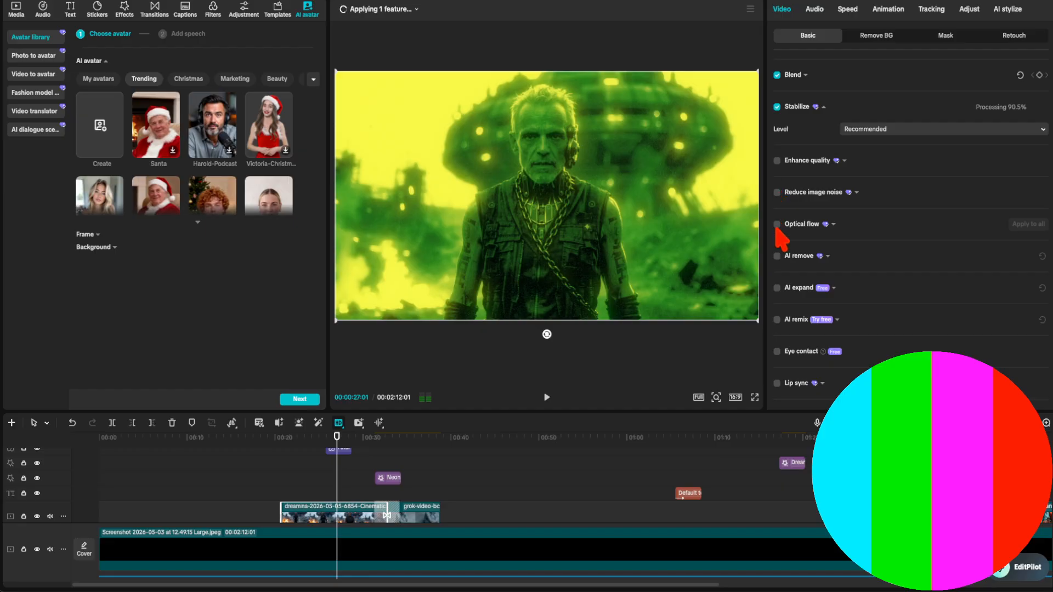
{"action": "left_click", "coordinate": [795, 258]}
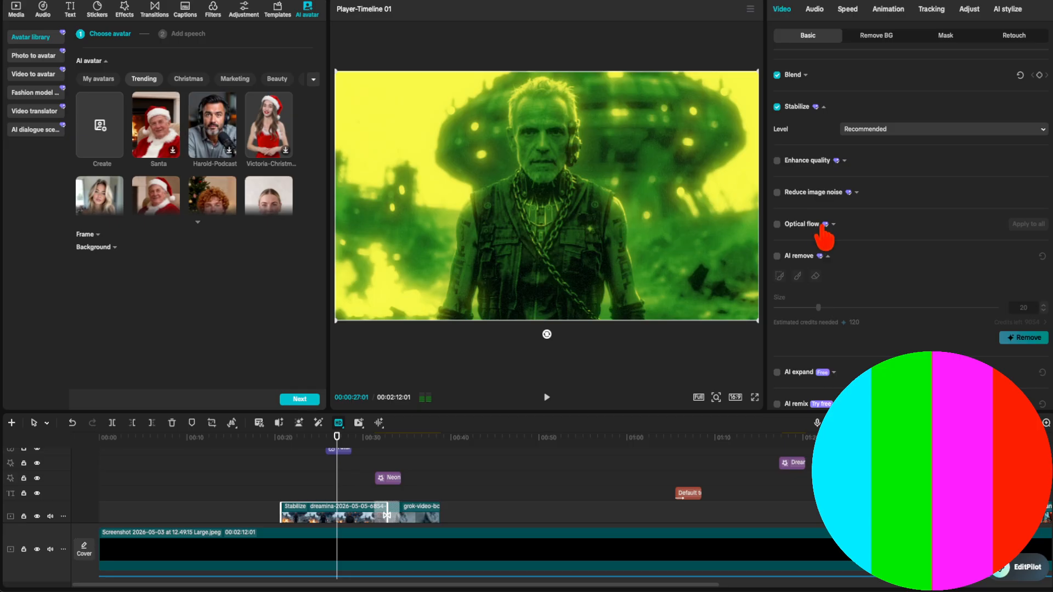
Try optical flow on the dreamina clip, declining the project frame rate change.
{"action": "left_click", "coordinate": [778, 224]}
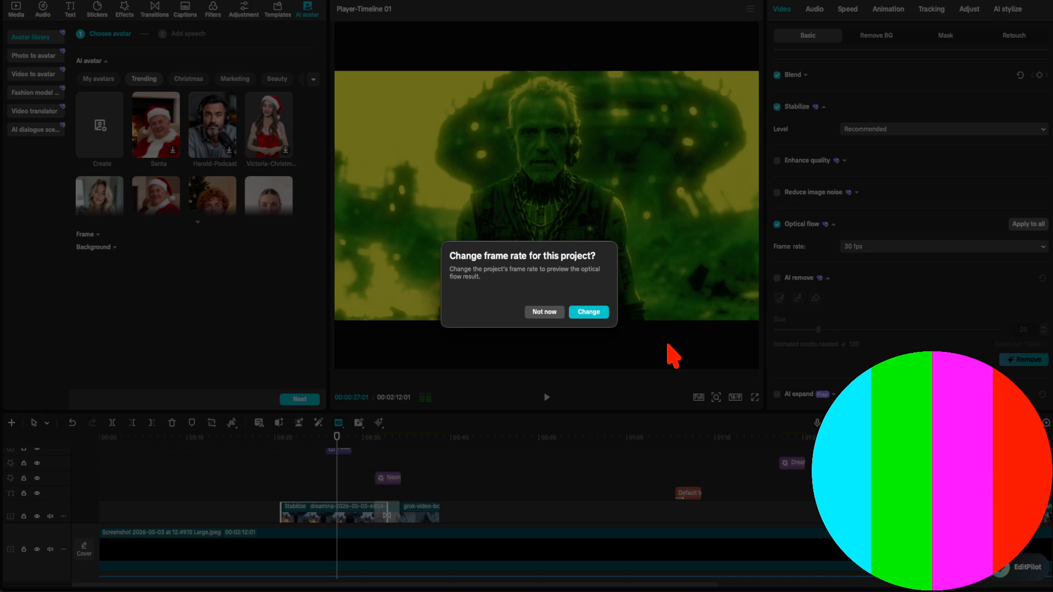
{"action": "left_click", "coordinate": [544, 312]}
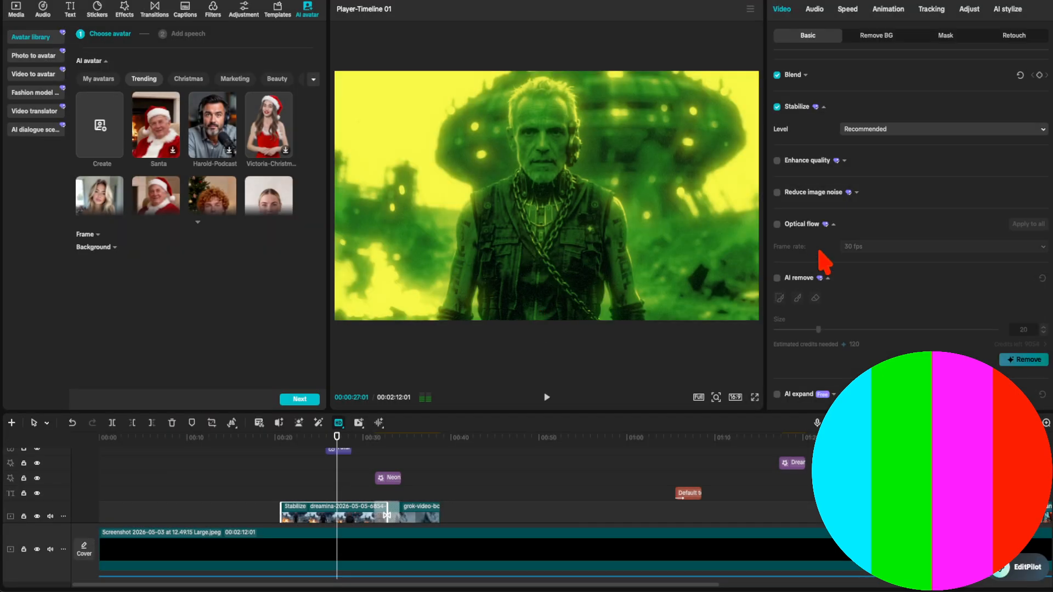
Enable Relight on the dreamina clip and apply the Soft L...a Face facial lighting preset.
{"action": "scroll", "coordinate": [839, 258], "scroll_direction": "down", "scroll_amount": 1}
{"action": "scroll", "coordinate": [823, 321], "scroll_direction": "down", "scroll_amount": 1}
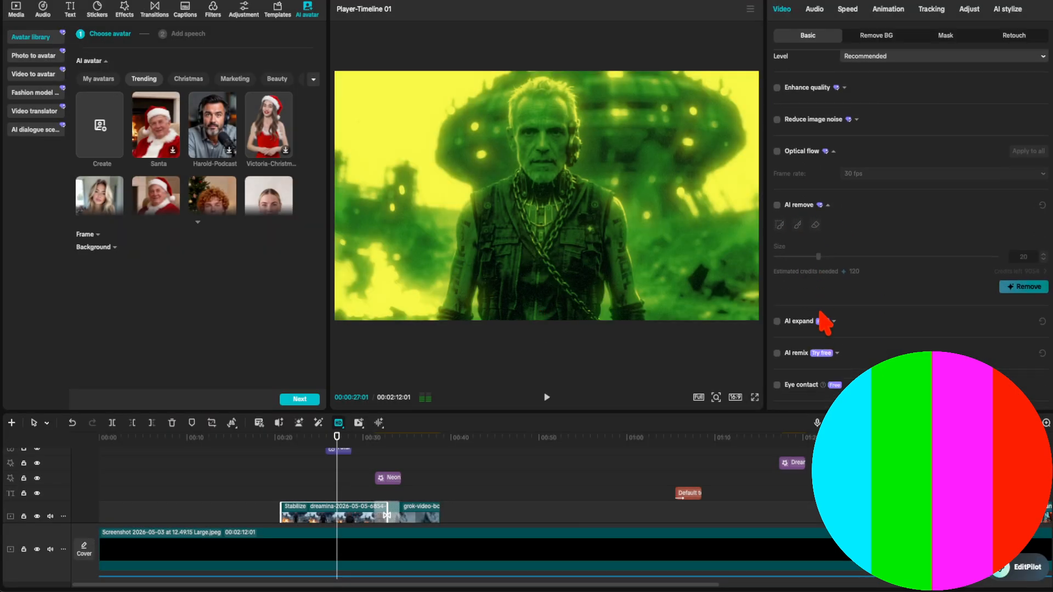
{"action": "scroll", "coordinate": [821, 313], "scroll_direction": "down", "scroll_amount": 1}
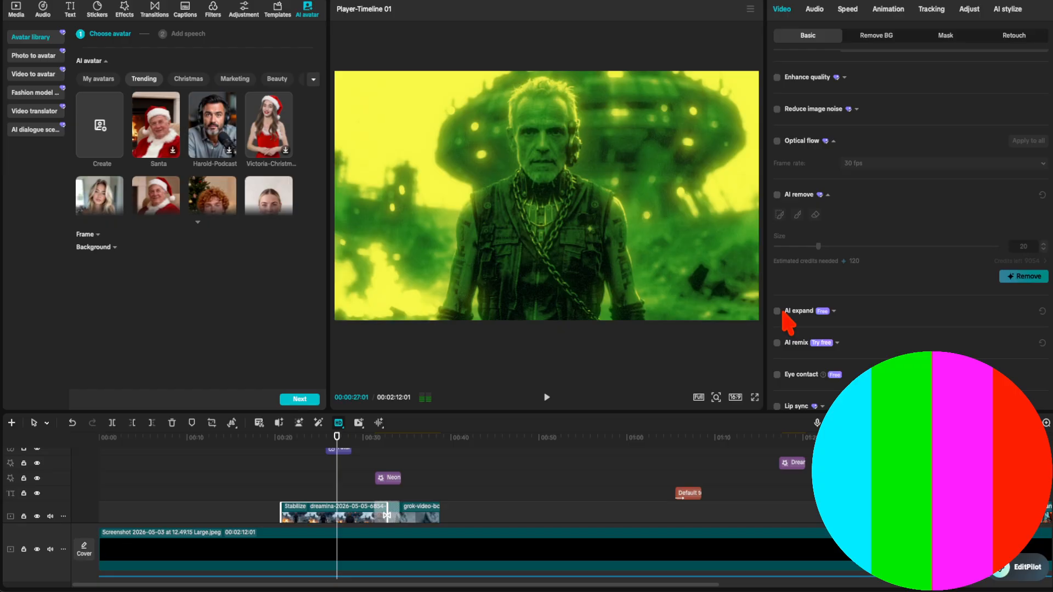
{"action": "scroll", "coordinate": [784, 315], "scroll_direction": "down", "scroll_amount": 1}
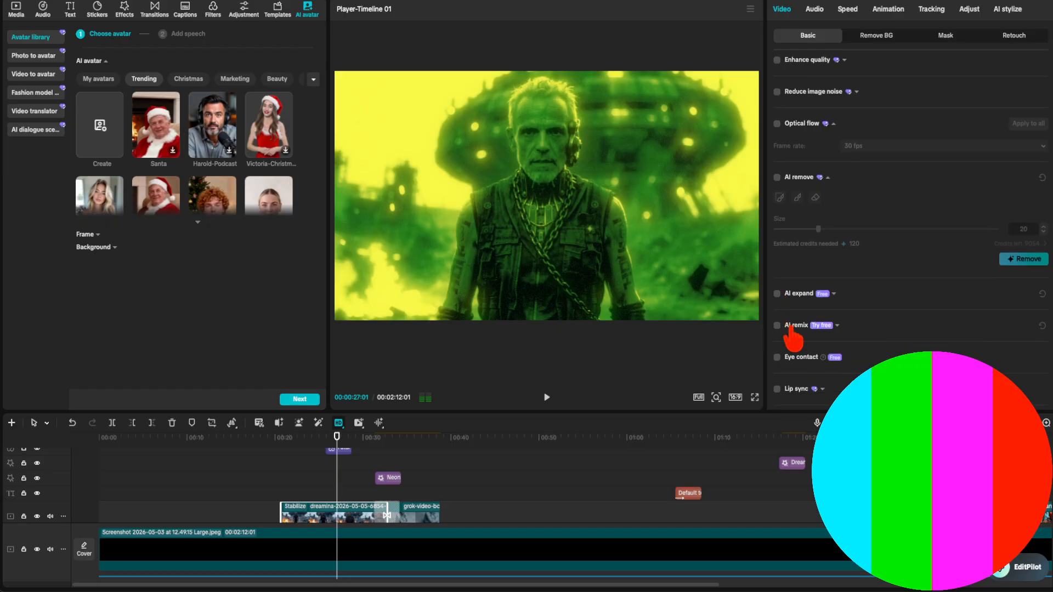
{"action": "scroll", "coordinate": [889, 336], "scroll_direction": "down", "scroll_amount": 3}
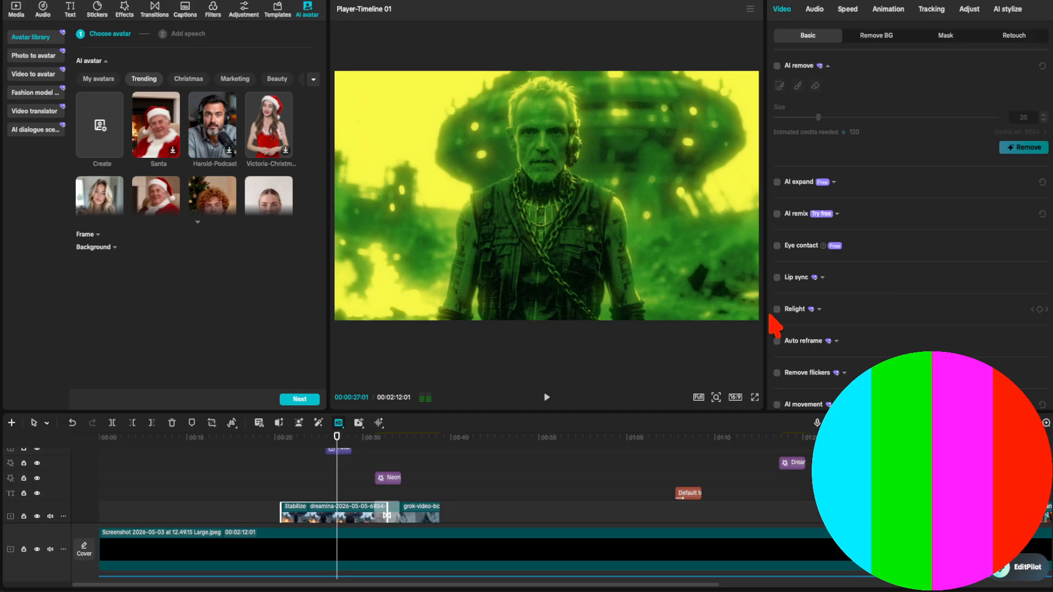
{"action": "left_click", "coordinate": [778, 309]}
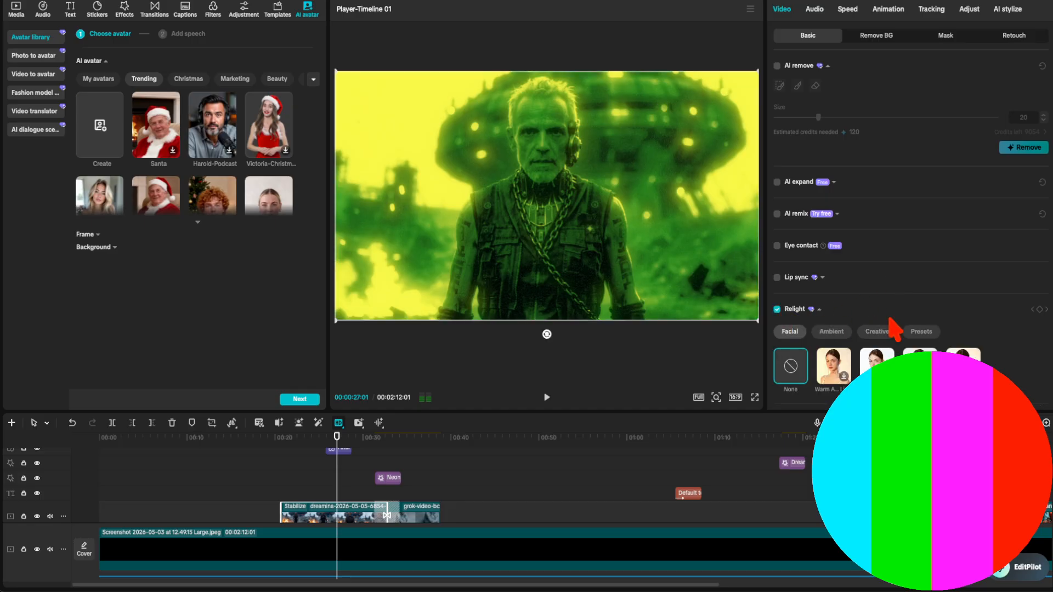
{"action": "left_click", "coordinate": [879, 357]}
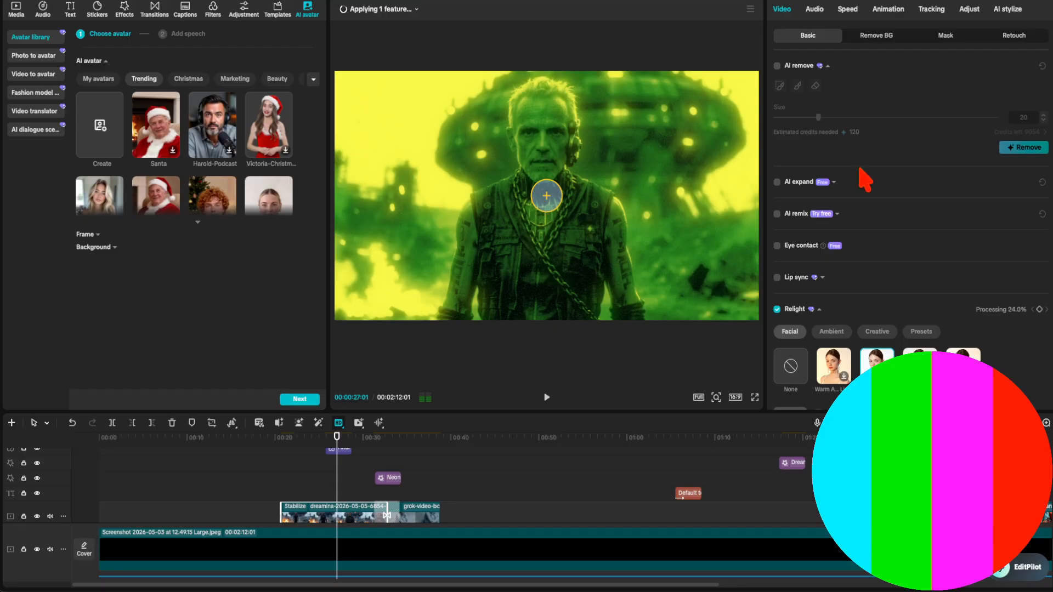
Examine the clip's Relight light settings and expand the AI movement and camera tracking options.
{"action": "scroll", "coordinate": [851, 235], "scroll_direction": "down", "scroll_amount": 5}
{"action": "scroll", "coordinate": [851, 235], "scroll_direction": "down", "scroll_amount": 4}
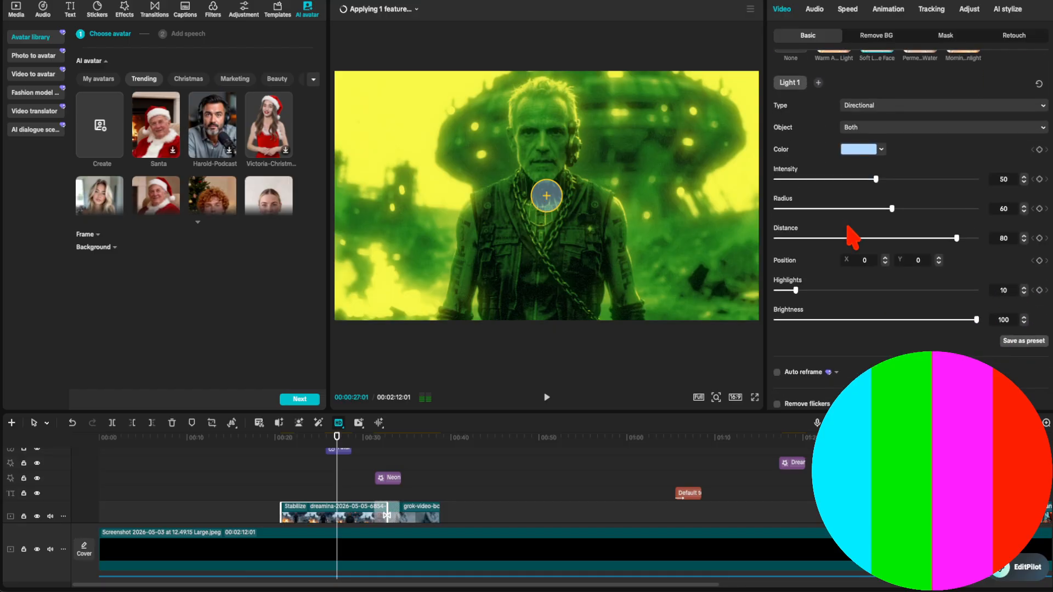
{"action": "scroll", "coordinate": [850, 332], "scroll_direction": "down", "scroll_amount": 2}
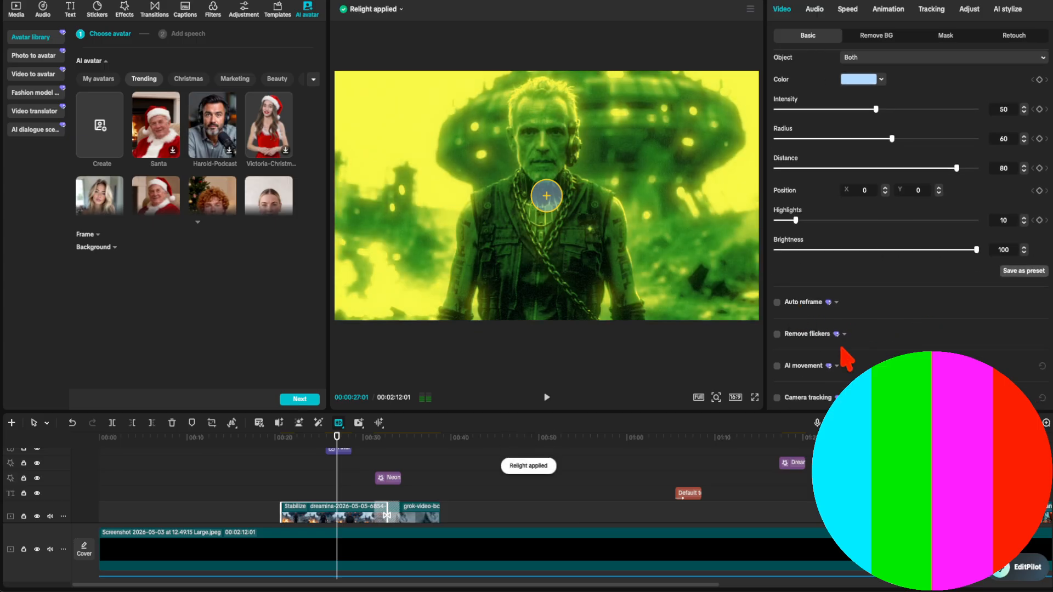
{"action": "scroll", "coordinate": [875, 348], "scroll_direction": "down", "scroll_amount": 2}
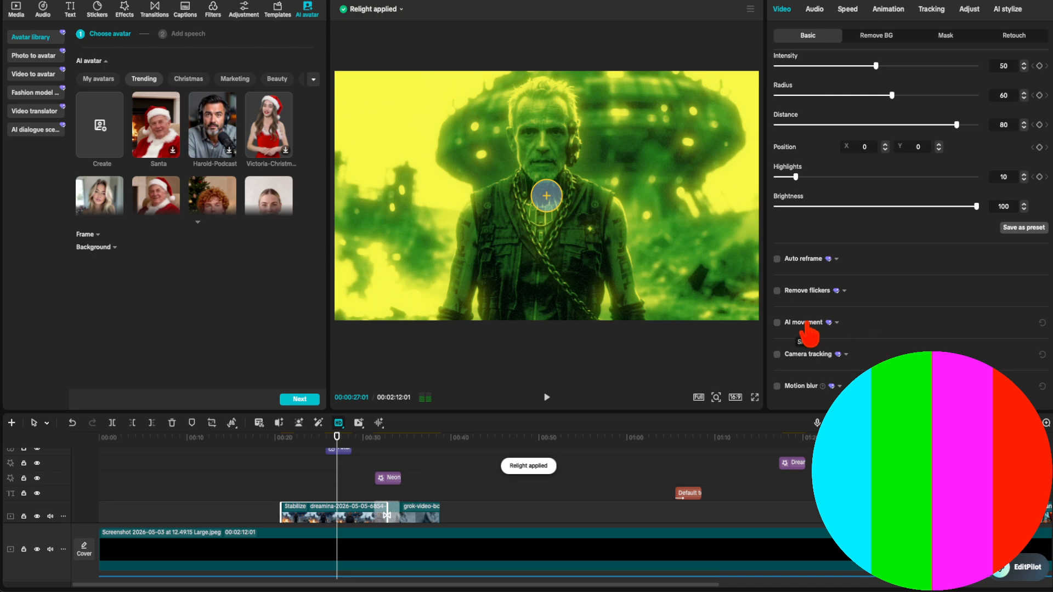
{"action": "left_click", "coordinate": [807, 324]}
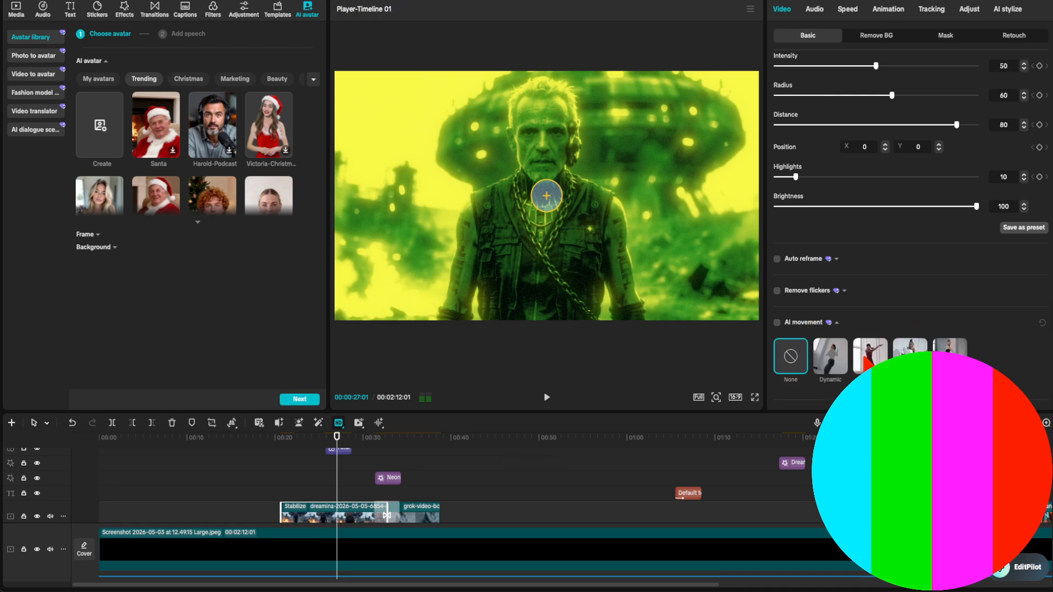
{"action": "scroll", "coordinate": [847, 343], "scroll_direction": "down", "scroll_amount": 3}
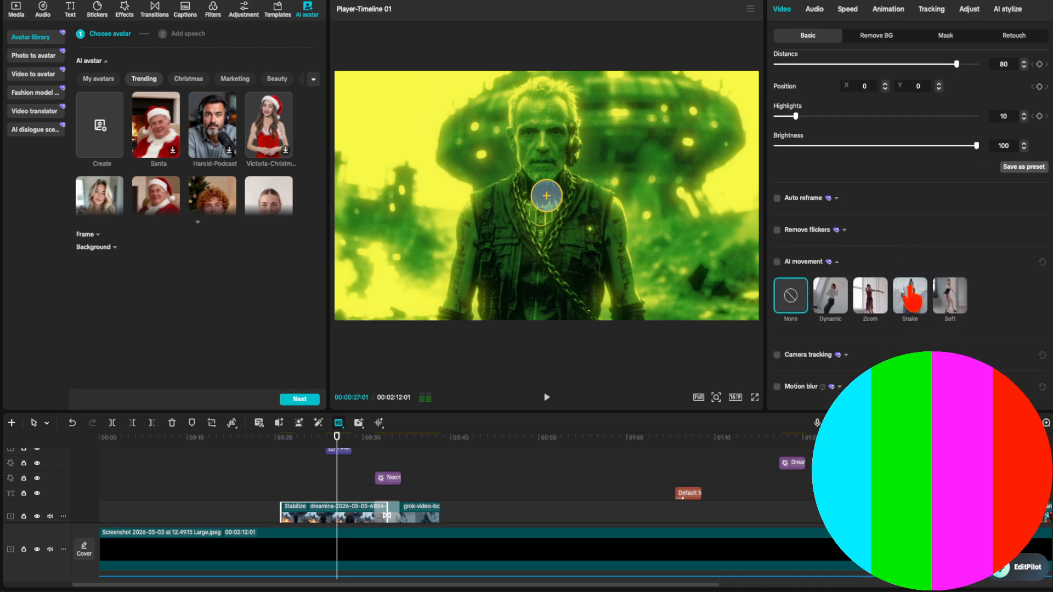
{"action": "left_click", "coordinate": [813, 356]}
{"action": "scroll", "coordinate": [957, 346], "scroll_direction": "down", "scroll_amount": 4}
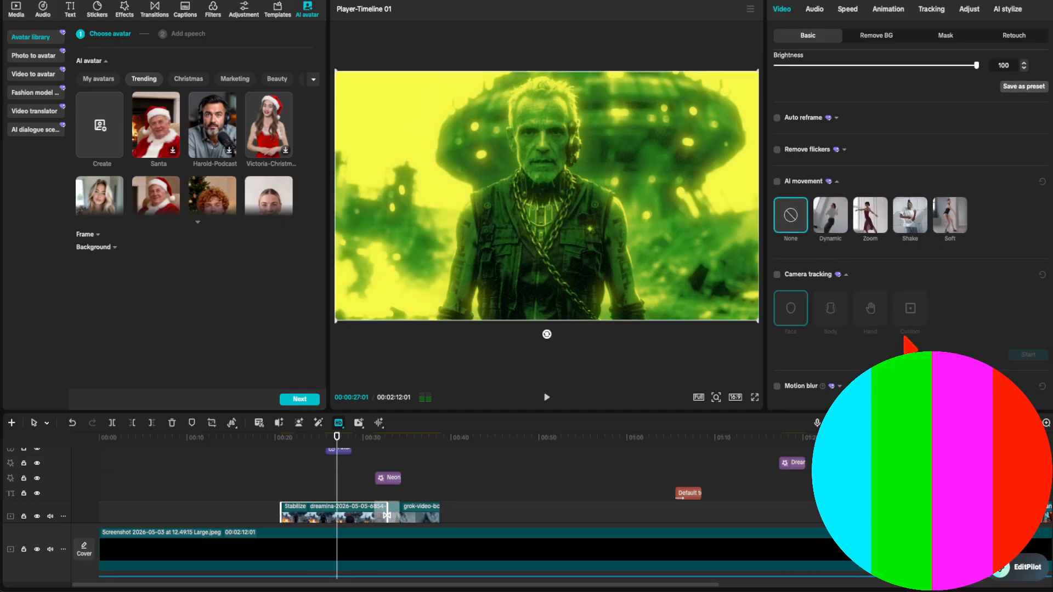
View the background removal options, then add a rectangle mask to the dreamina clip and move it to about X -155, Y -101.
{"action": "left_click", "coordinate": [879, 36]}
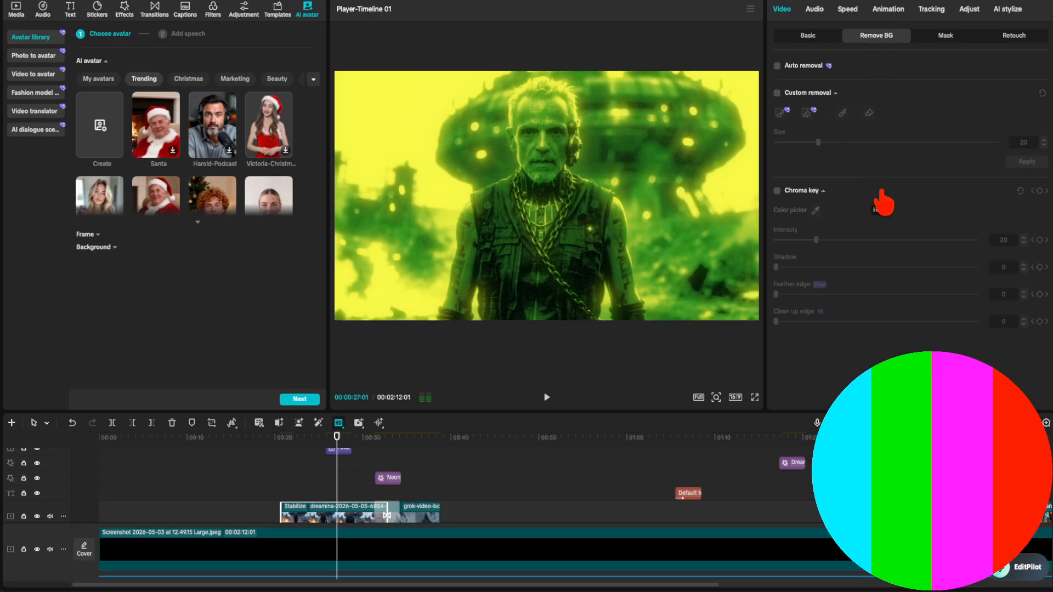
{"action": "left_click", "coordinate": [948, 36]}
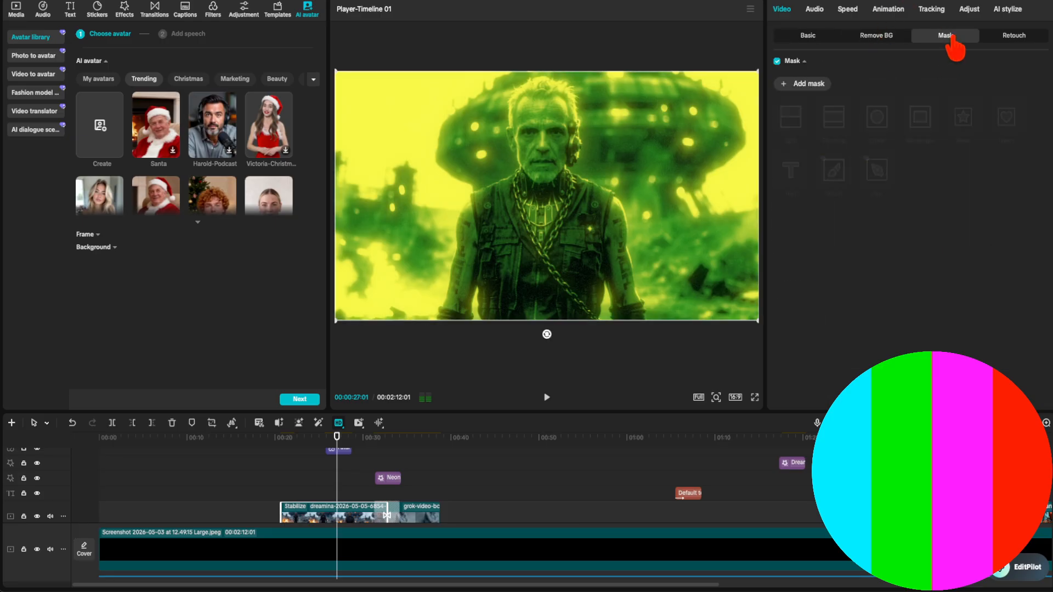
{"action": "left_click", "coordinate": [795, 83]}
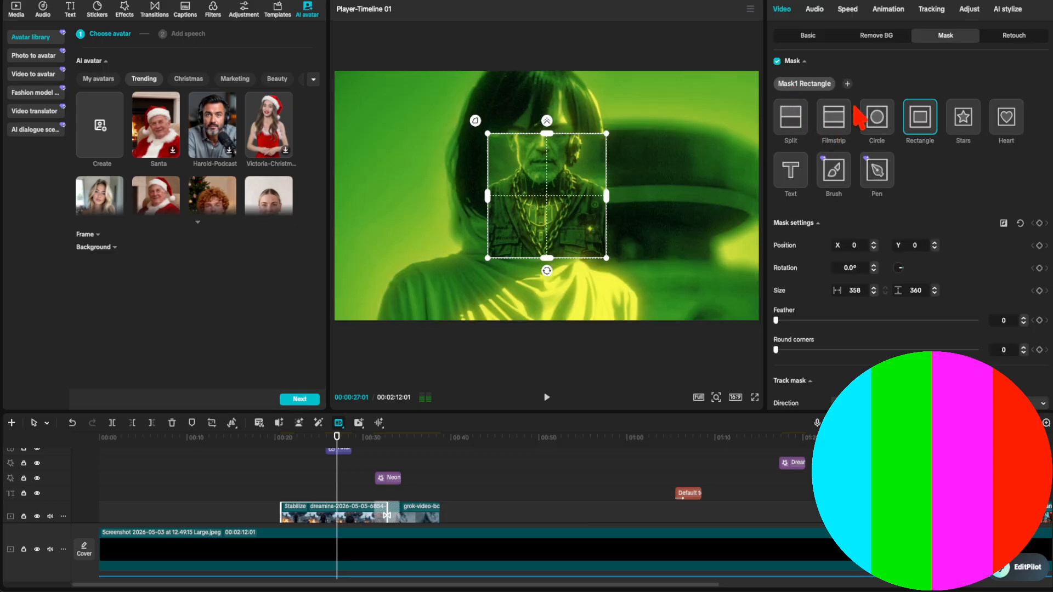
{"action": "left_click_drag", "start_coordinate": [582, 212], "coordinate": [526, 199]}
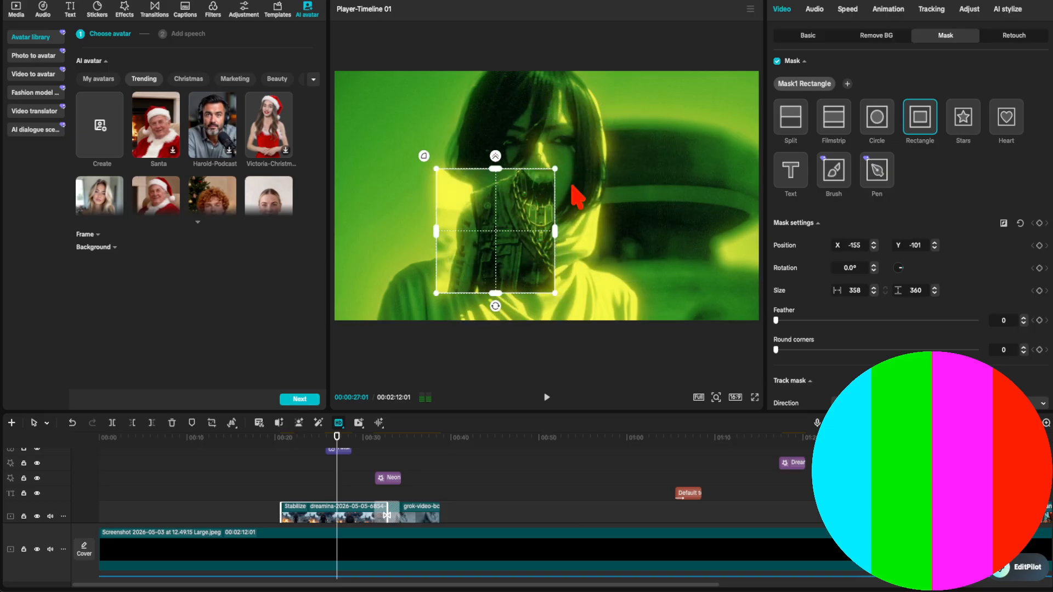
Enable Retouch on the dreamina clip and browse the face retouch, auto reshape, makeup and entrance animation options.
{"action": "left_click", "coordinate": [1016, 34]}
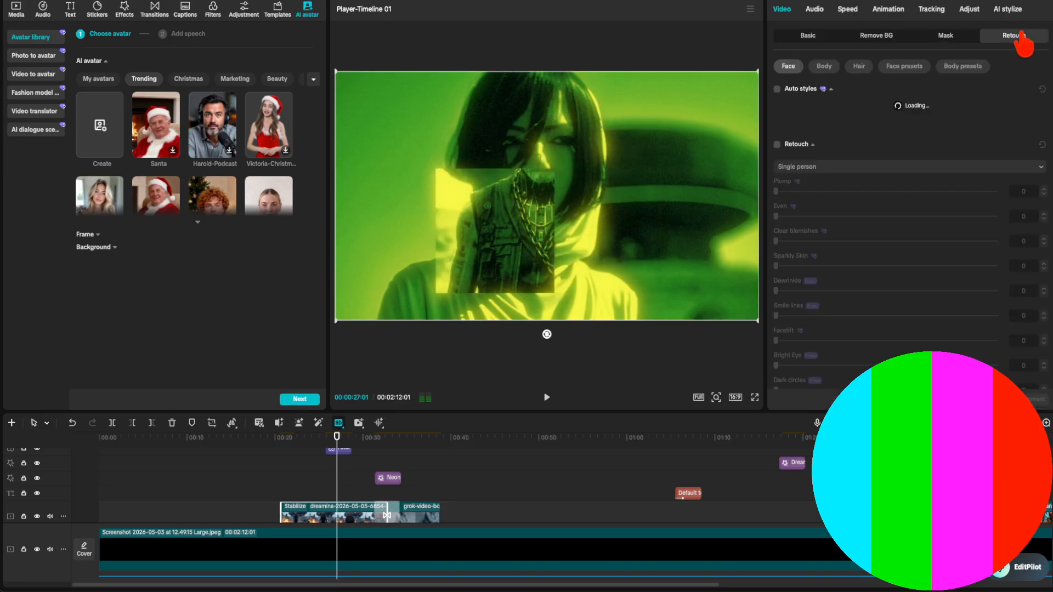
{"action": "left_click", "coordinate": [776, 145]}
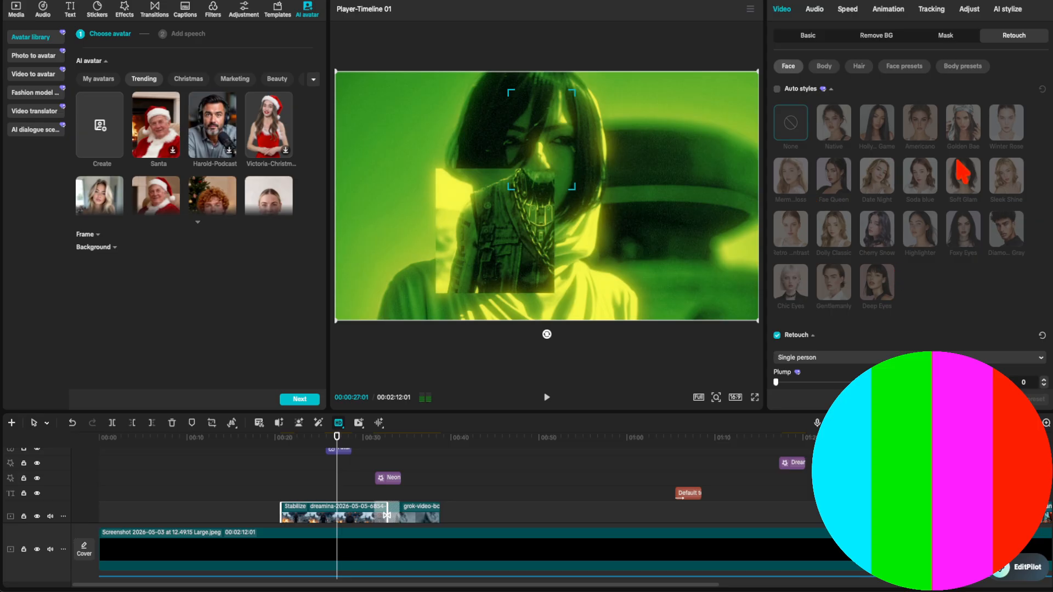
{"action": "scroll", "coordinate": [917, 247], "scroll_direction": "down", "scroll_amount": 5}
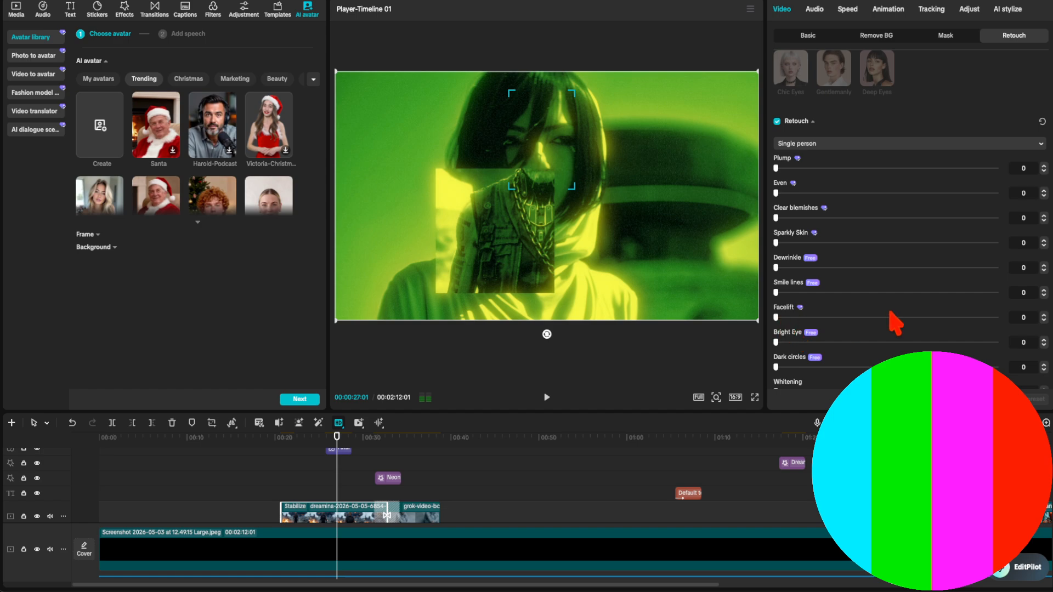
{"action": "scroll", "coordinate": [894, 322], "scroll_direction": "down", "scroll_amount": 6}
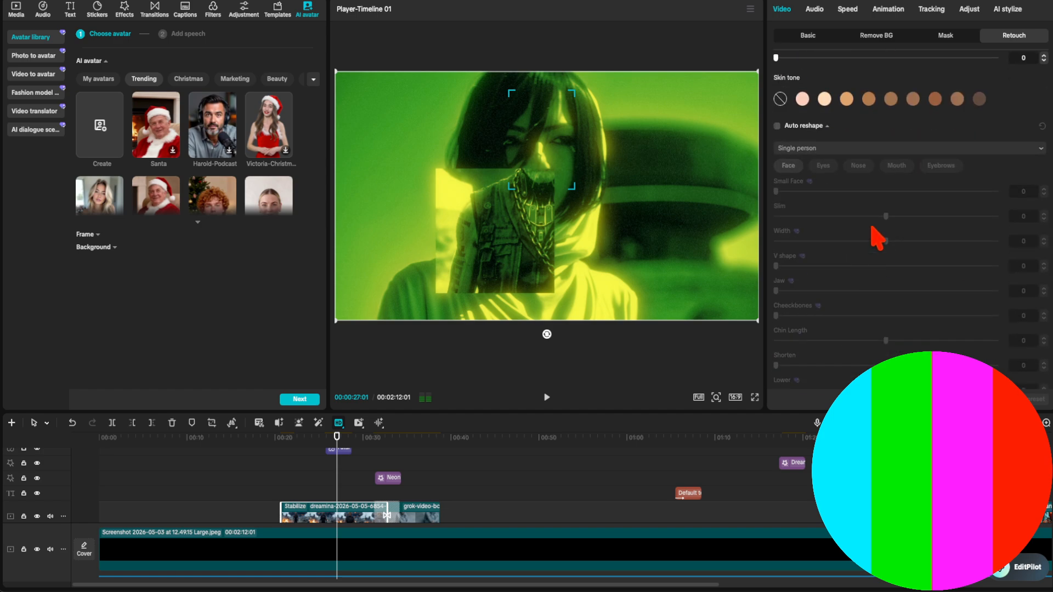
{"action": "scroll", "coordinate": [878, 236], "scroll_direction": "down", "scroll_amount": 5}
{"action": "scroll", "coordinate": [882, 235], "scroll_direction": "down", "scroll_amount": 3}
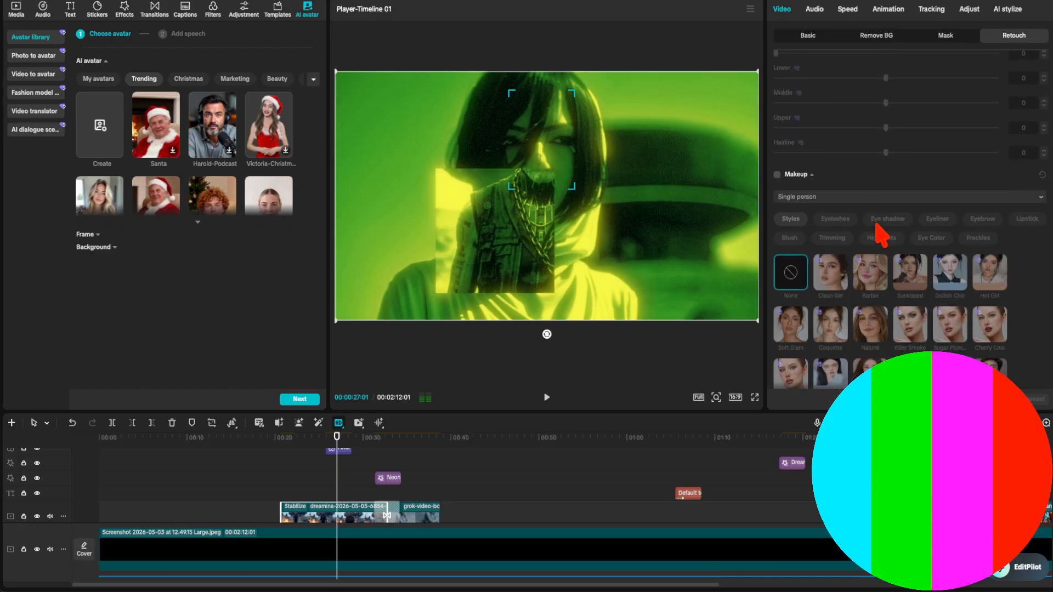
{"action": "scroll", "coordinate": [879, 233], "scroll_direction": "down", "scroll_amount": 1}
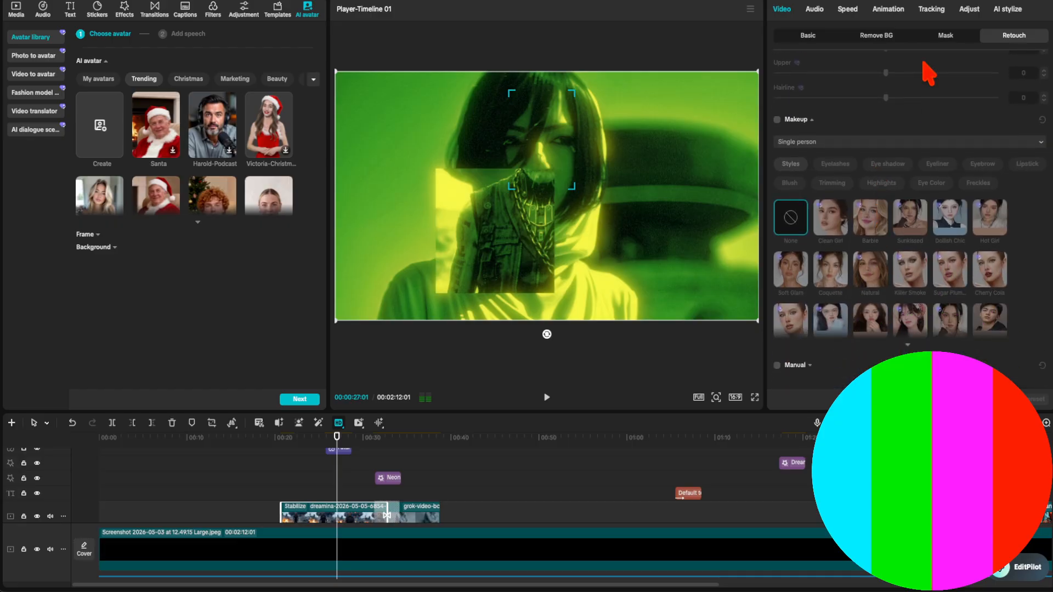
{"action": "left_click", "coordinate": [887, 14]}
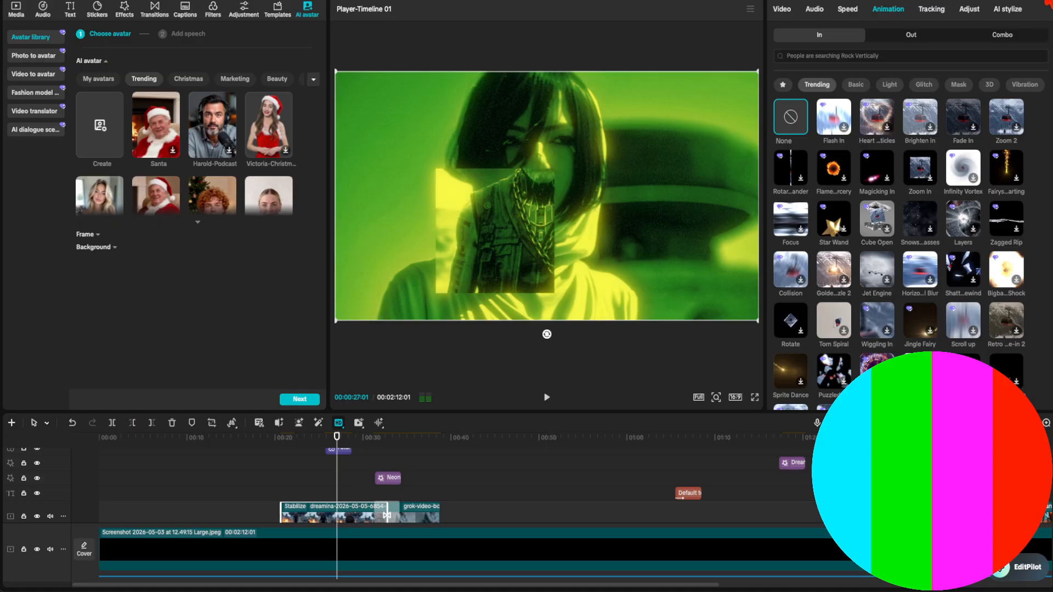
Show the project's export settings and examine the resolution choices from 480P to 8K.
{"action": "left_click", "coordinate": [1045, 1]}
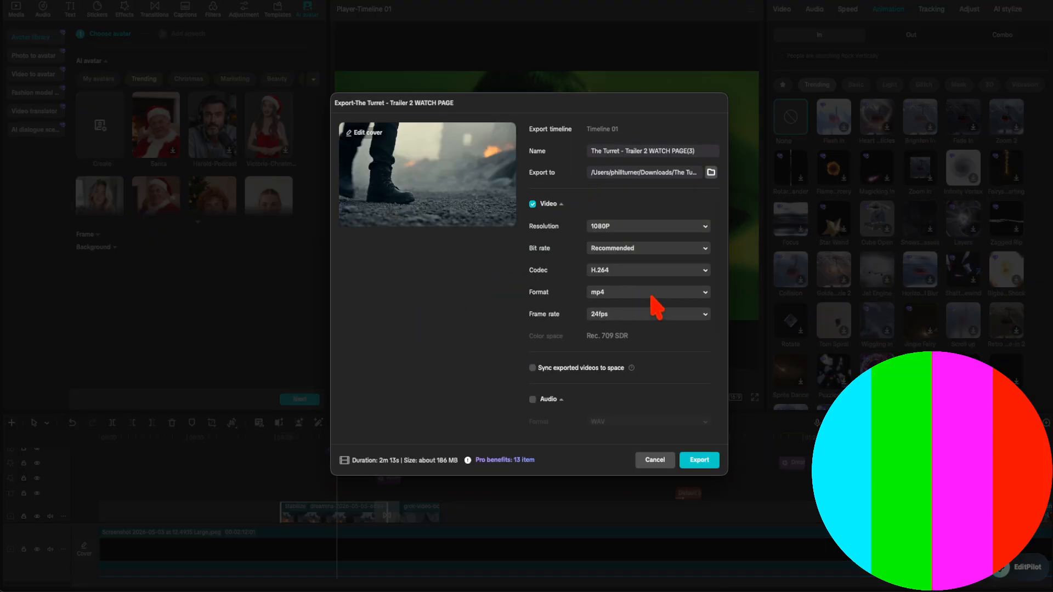
{"action": "left_click", "coordinate": [706, 229]}
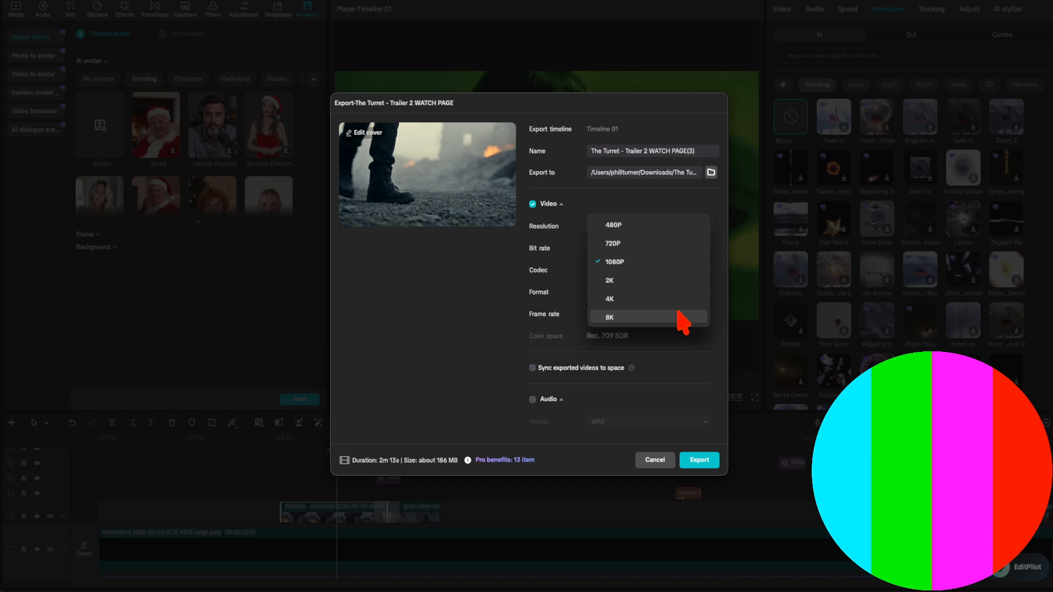
{"action": "left_click", "coordinate": [654, 187]}
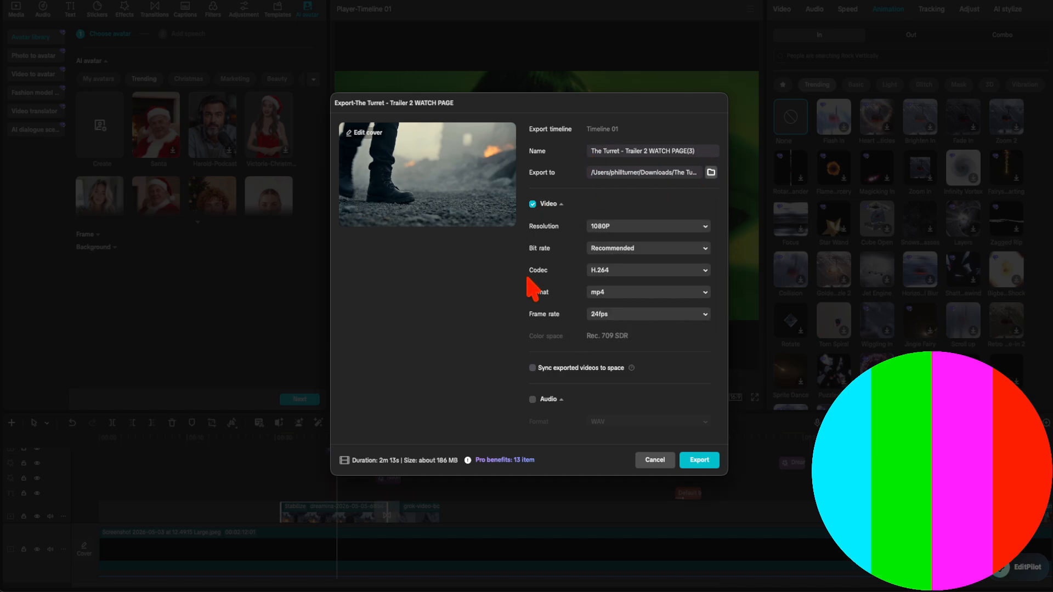
Enable audio export to examine its formats, look over the GIF, captions and copyright options, and cancel the export.
{"action": "scroll", "coordinate": [566, 337], "scroll_direction": "down", "scroll_amount": 3}
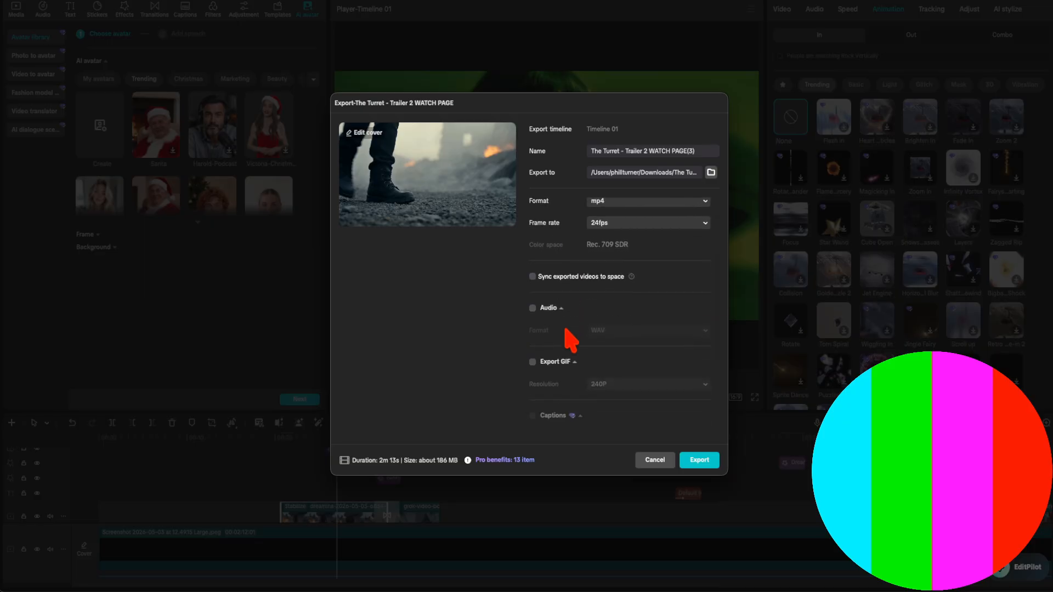
{"action": "left_click", "coordinate": [532, 308]}
{"action": "left_click", "coordinate": [625, 331]}
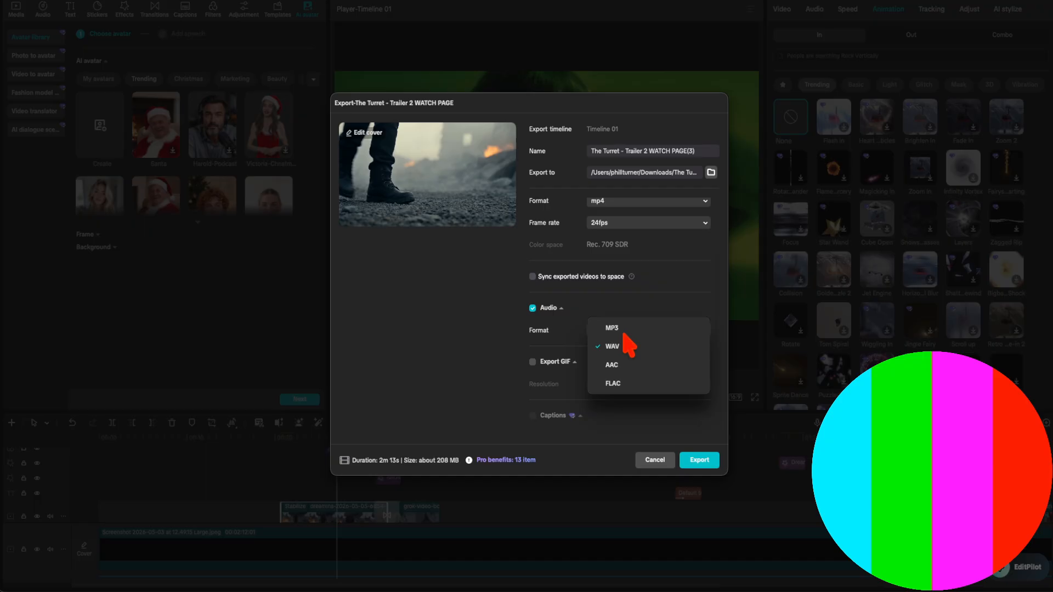
{"action": "left_click", "coordinate": [672, 302]}
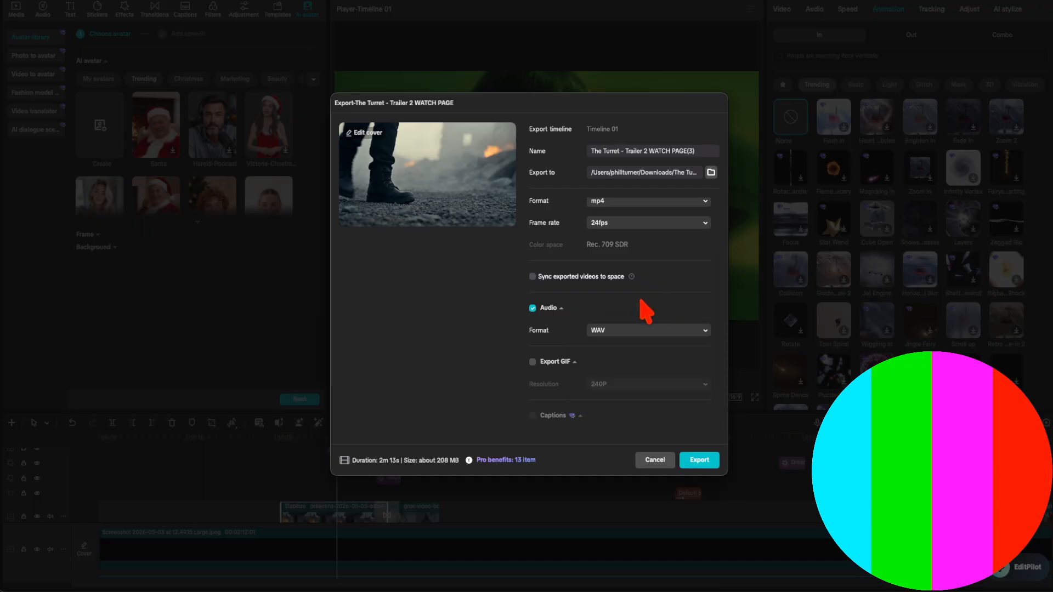
{"action": "scroll", "coordinate": [642, 306], "scroll_direction": "down", "scroll_amount": 2}
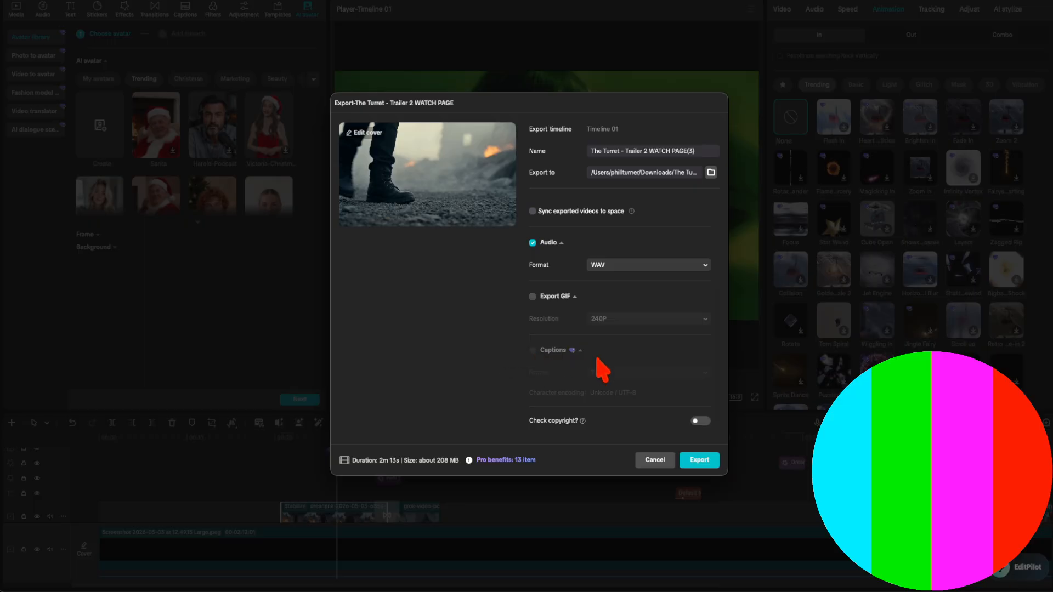
{"action": "left_click", "coordinate": [657, 462]}
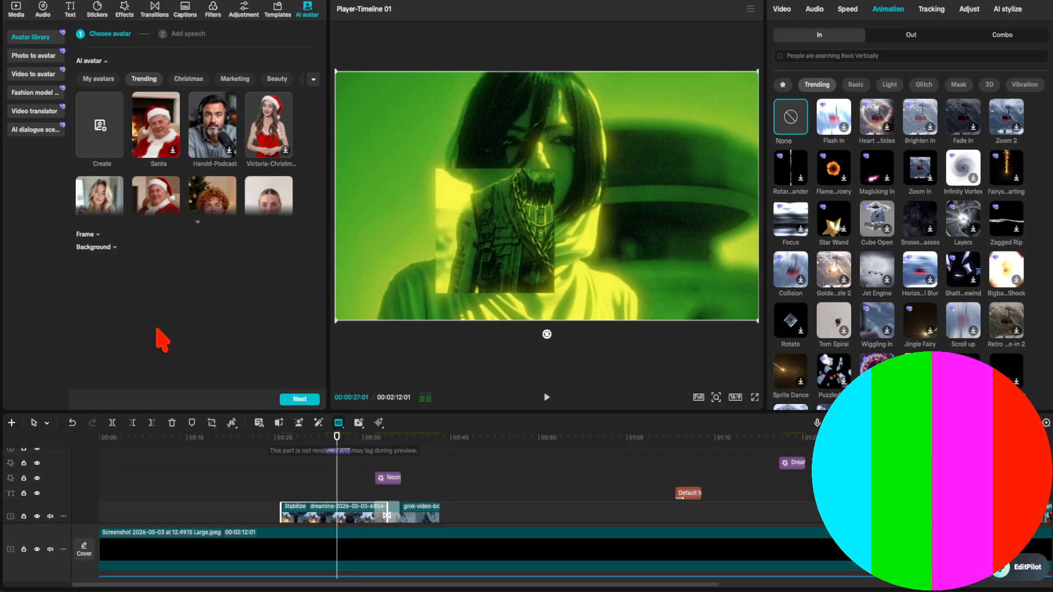
Deselect the clip with the playhead at about 11 seconds, return to the imported media and analyze the project for smart suggestions.
{"action": "left_click", "coordinate": [199, 479]}
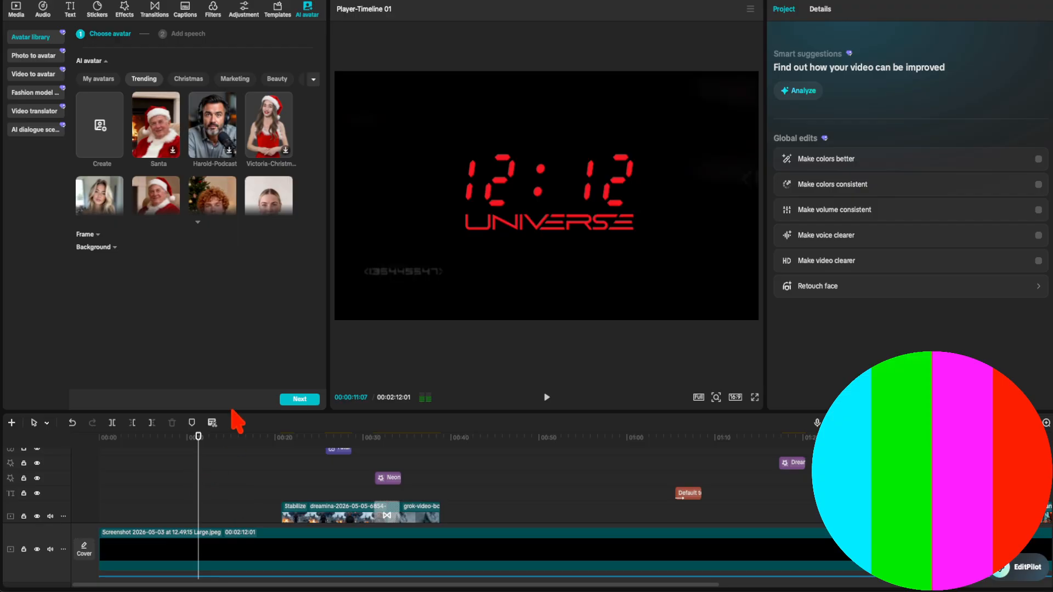
{"action": "left_click", "coordinate": [13, 5]}
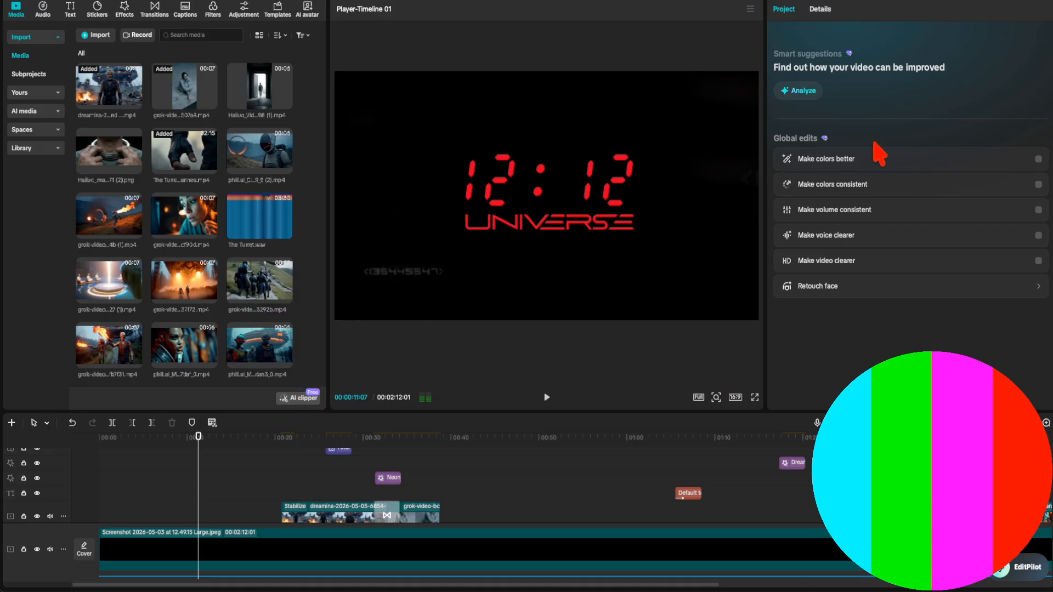
{"action": "left_click", "coordinate": [804, 91]}
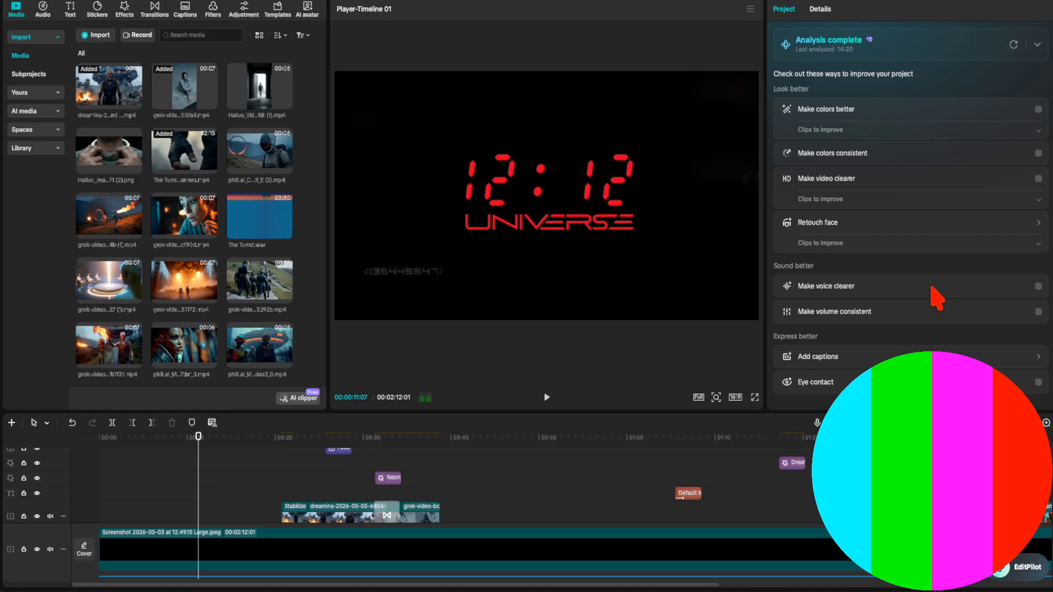
{"action": "scroll", "coordinate": [930, 287], "scroll_direction": "down", "scroll_amount": 1}
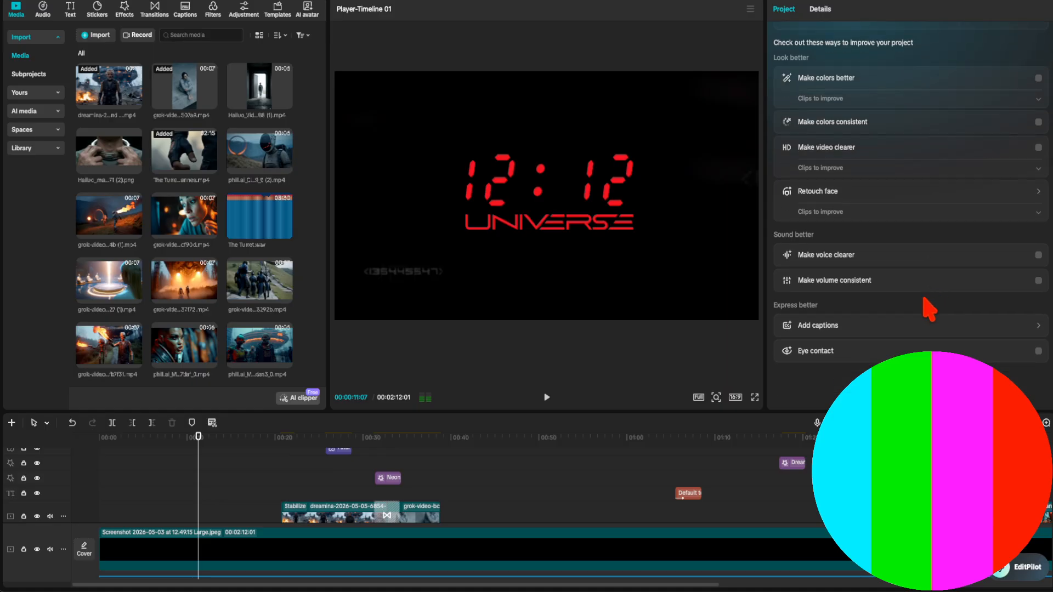